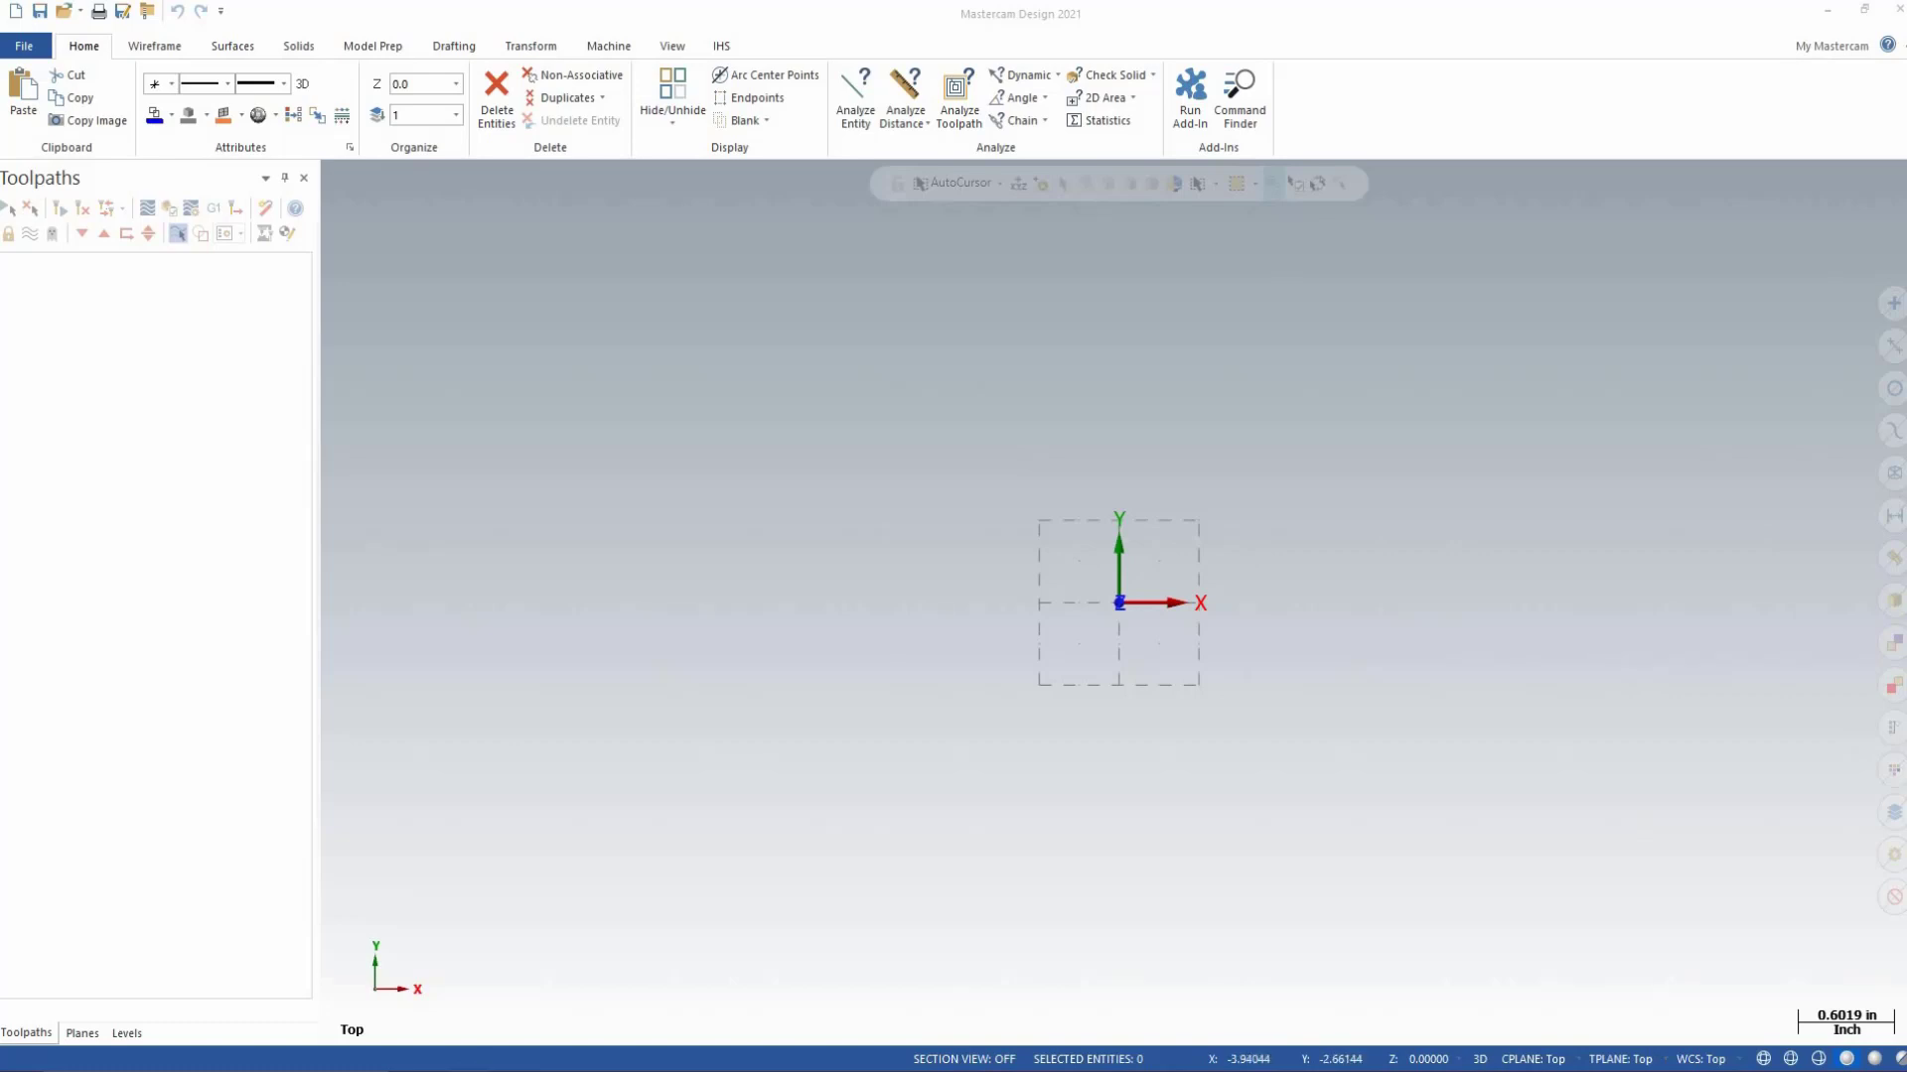
Step: Open File Explorer and go to the CNC_MACHINES folder of shared Mcam2019 in Public Documents
{"action": "key", "text": "super+e"}
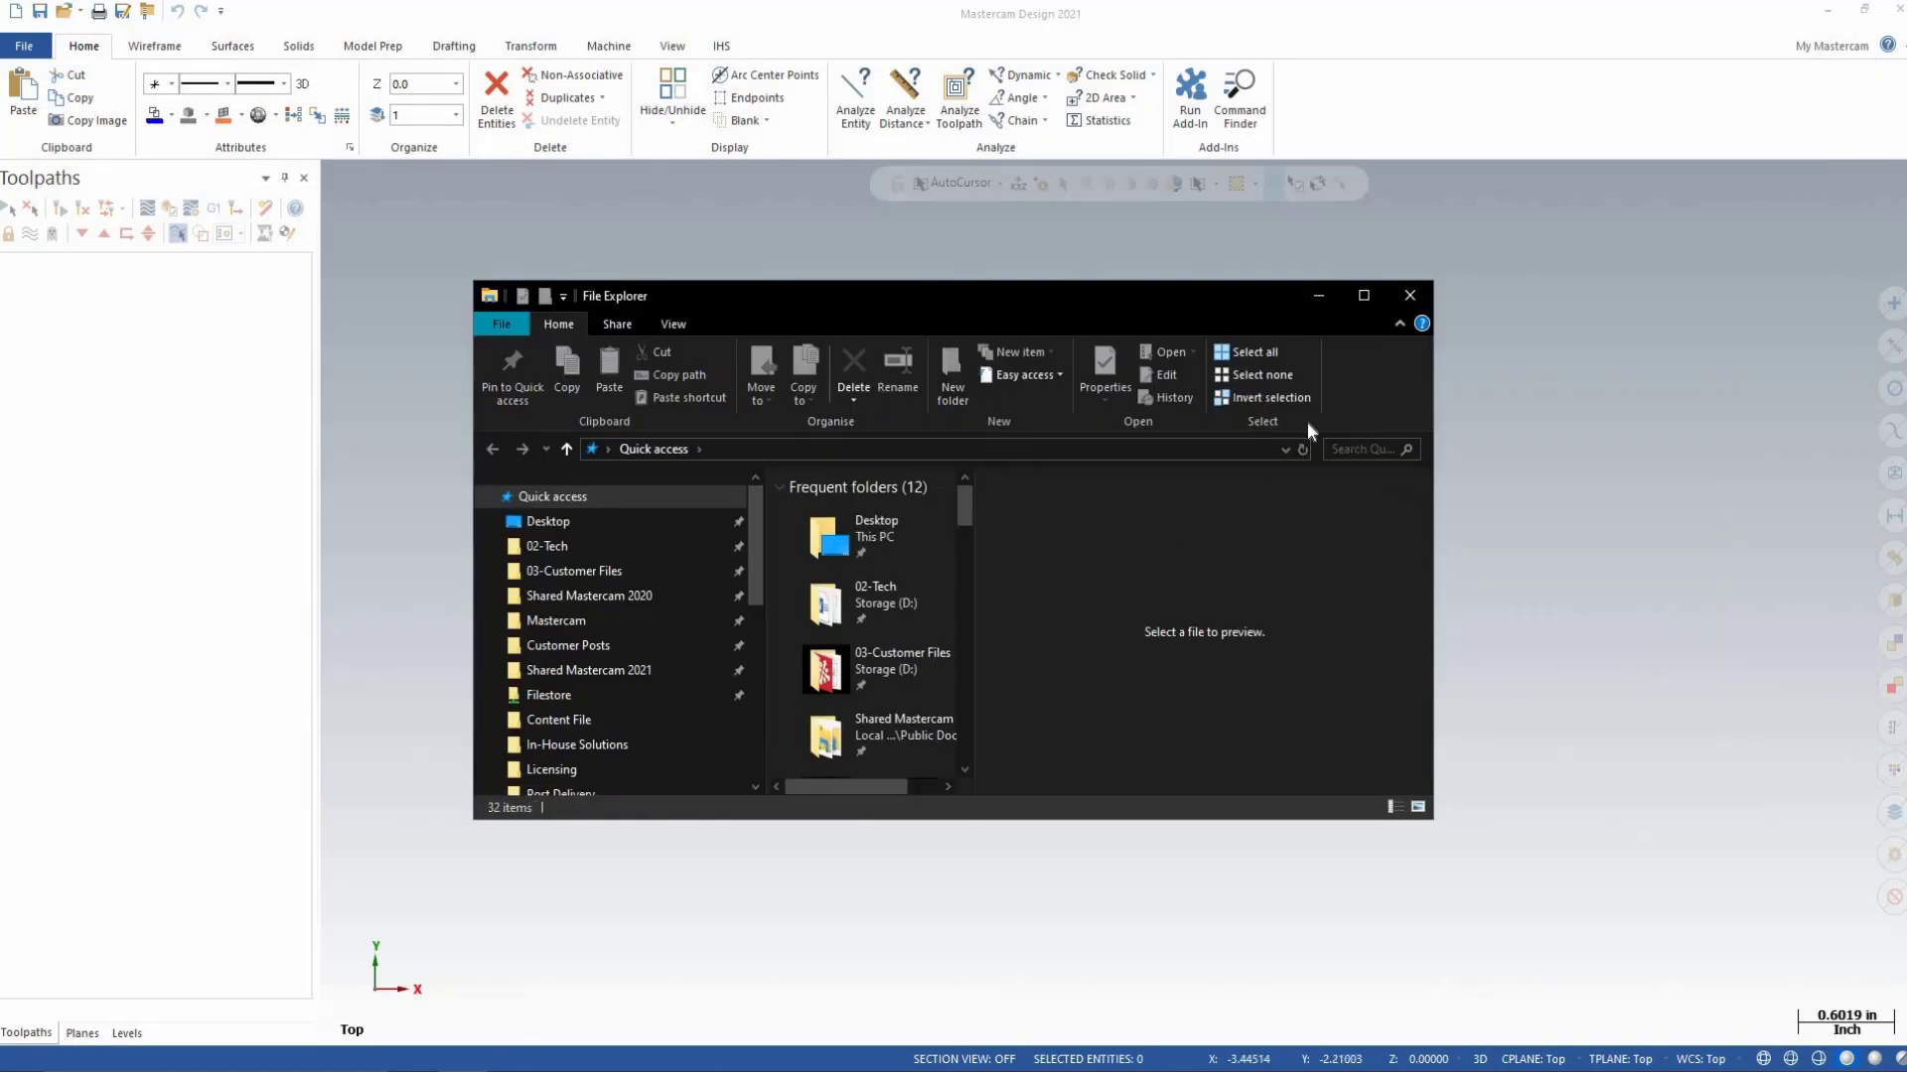
{"action": "left_click", "coordinate": [1363, 296]}
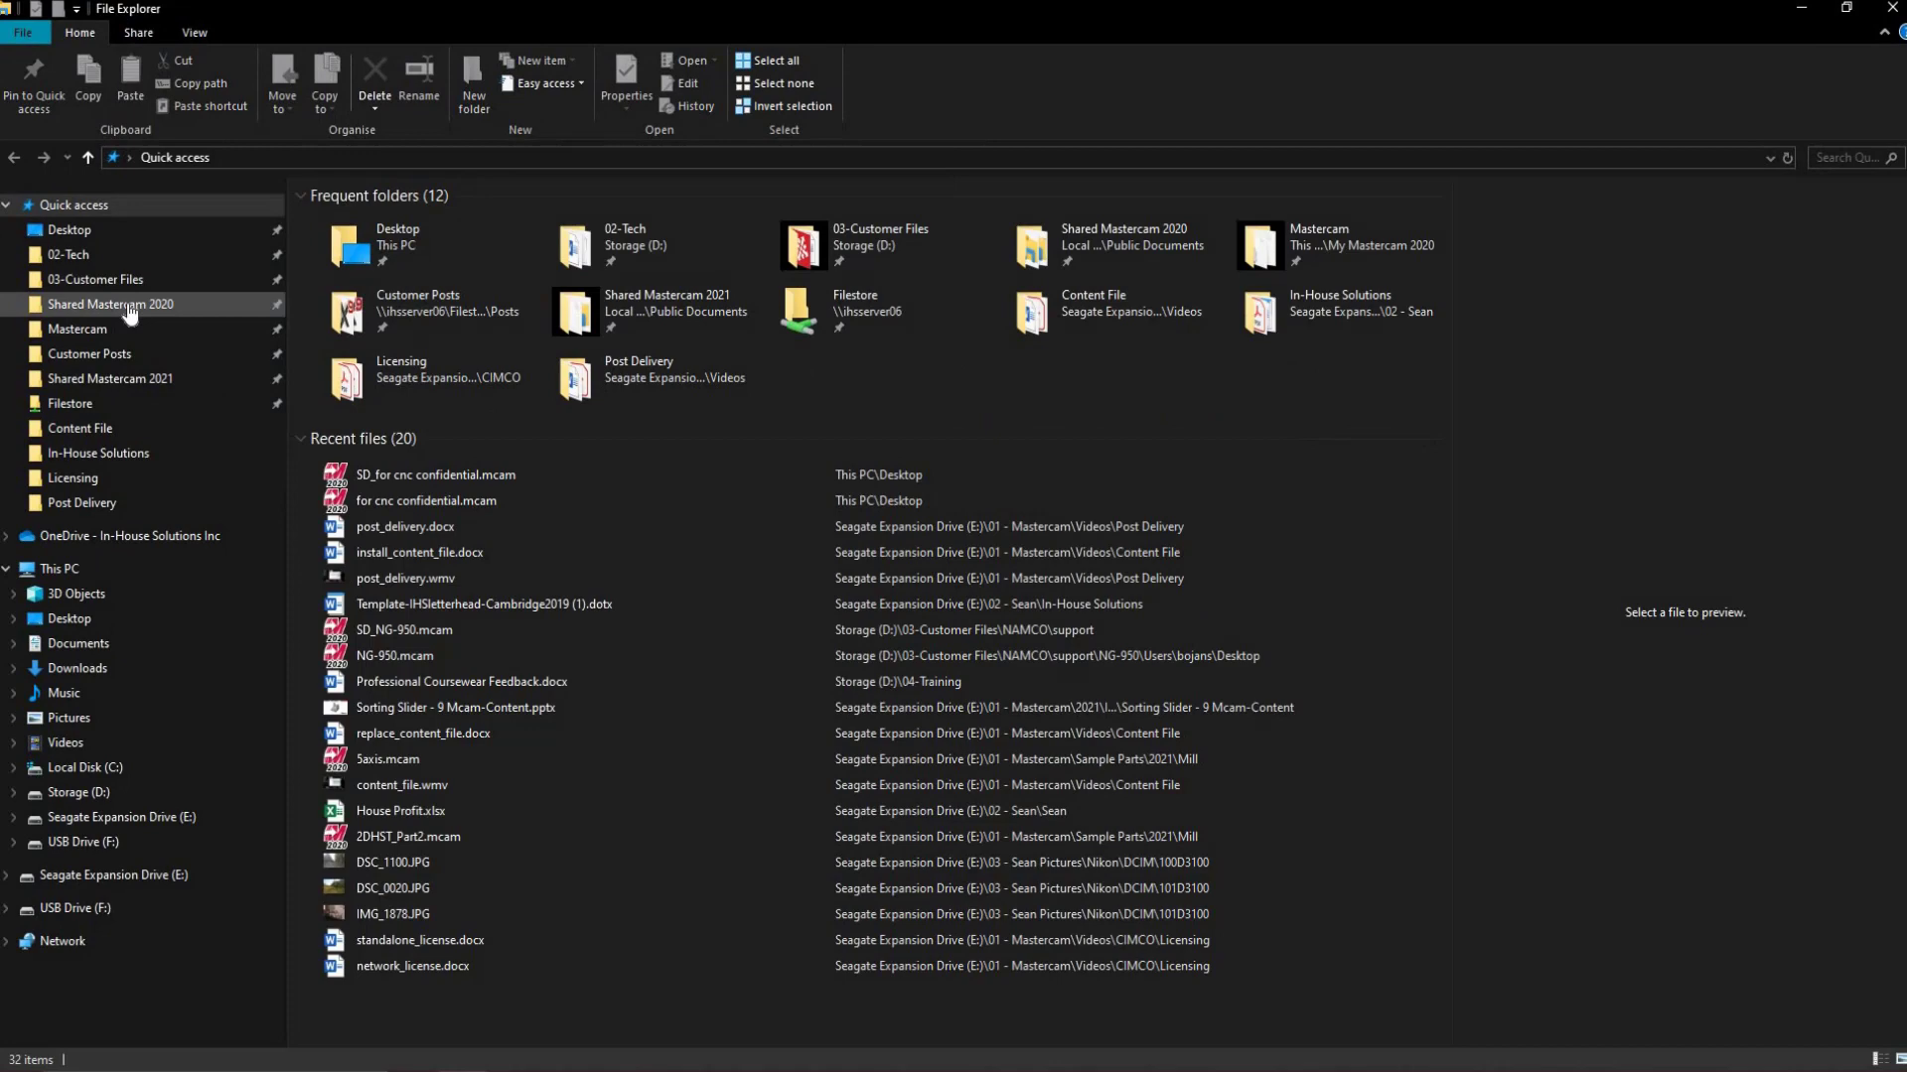
{"action": "left_click", "coordinate": [127, 305]}
{"action": "left_click", "coordinate": [467, 158]}
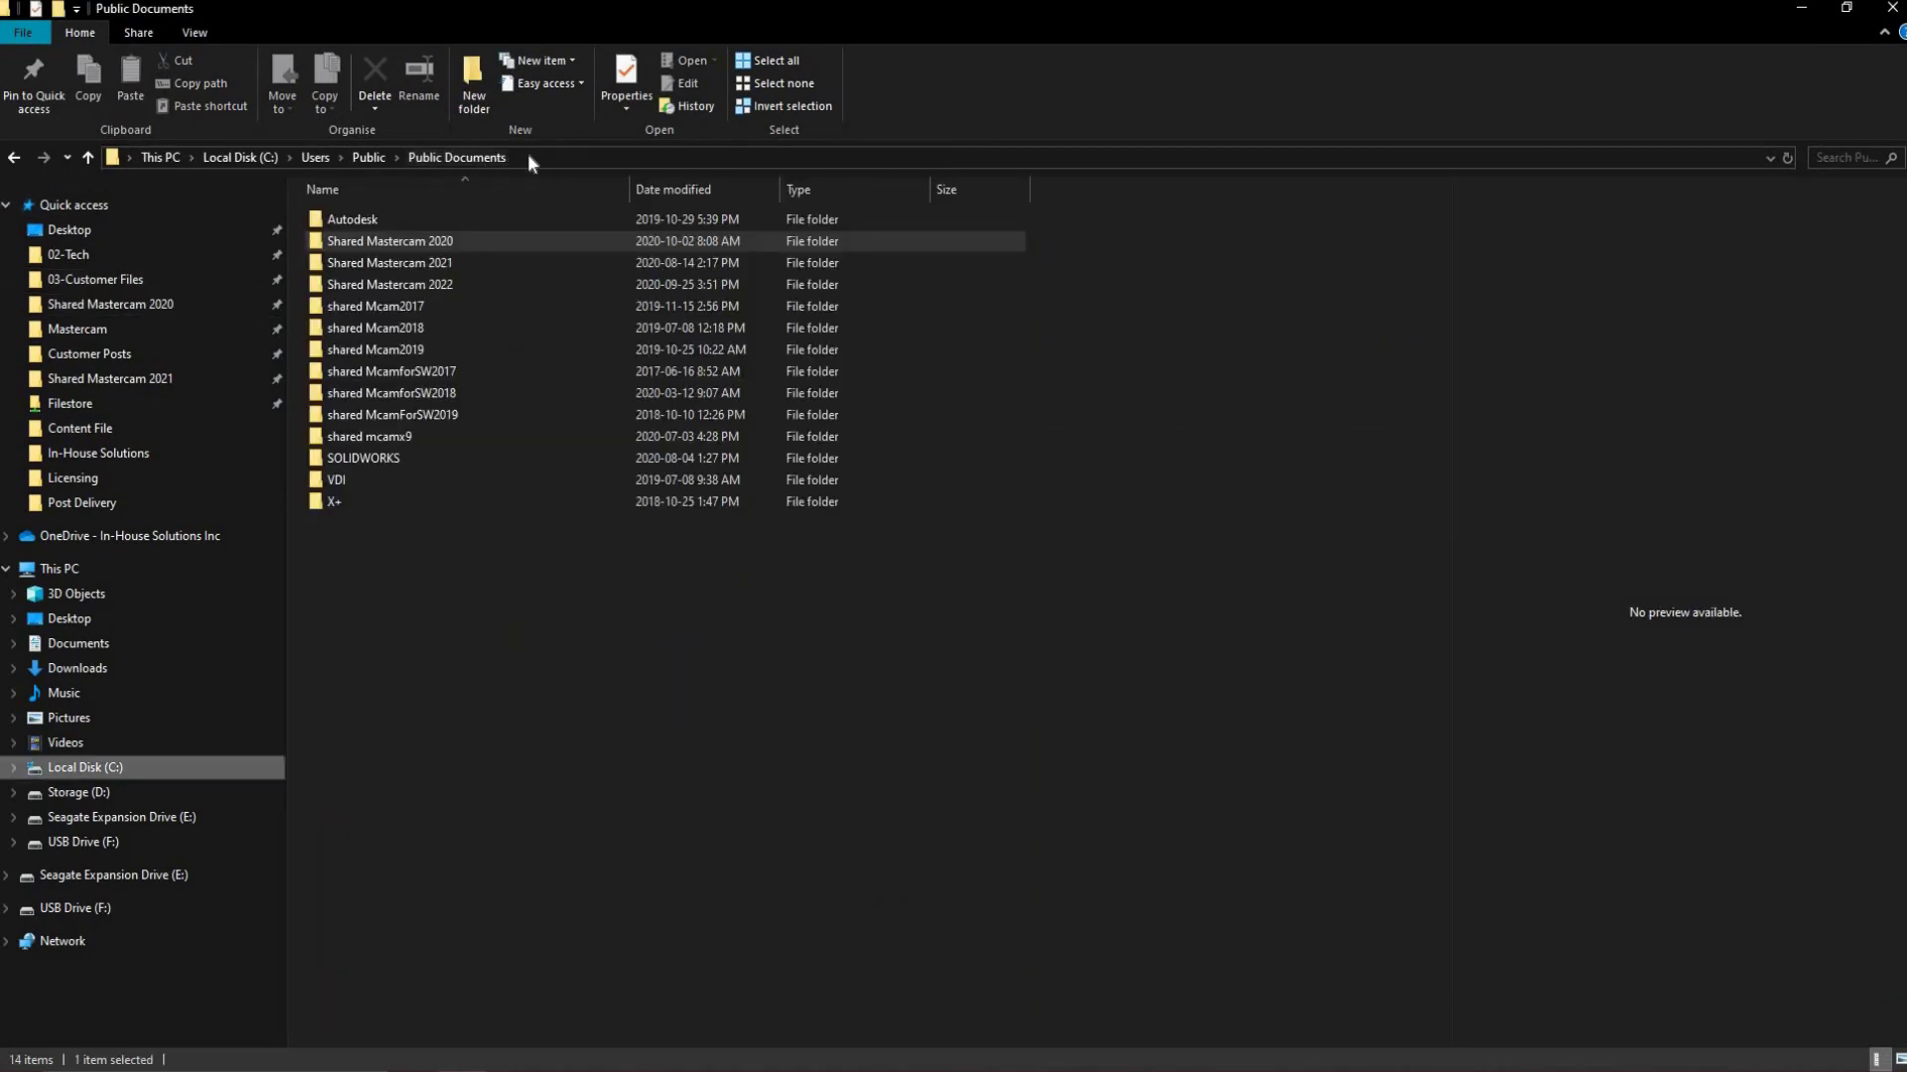
{"action": "left_click", "coordinate": [112, 159]}
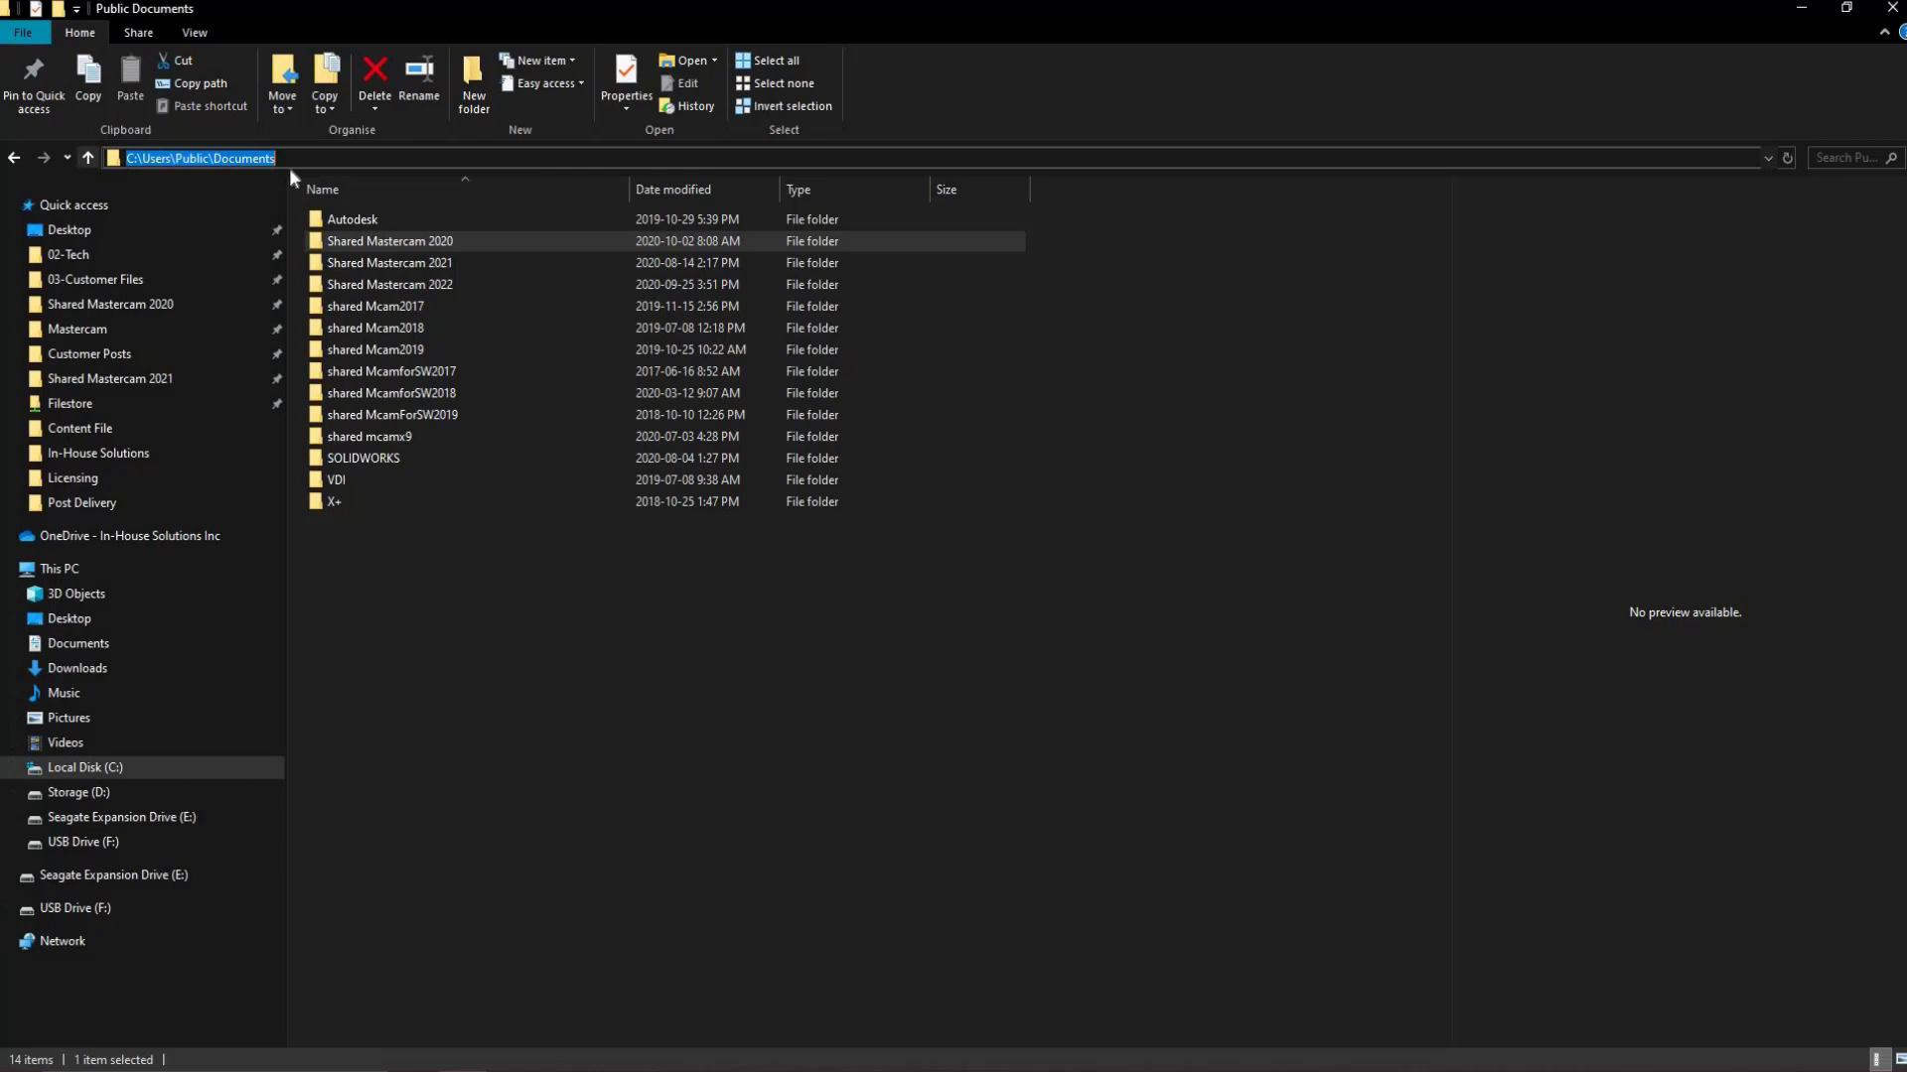
{"action": "left_click", "coordinate": [408, 358]}
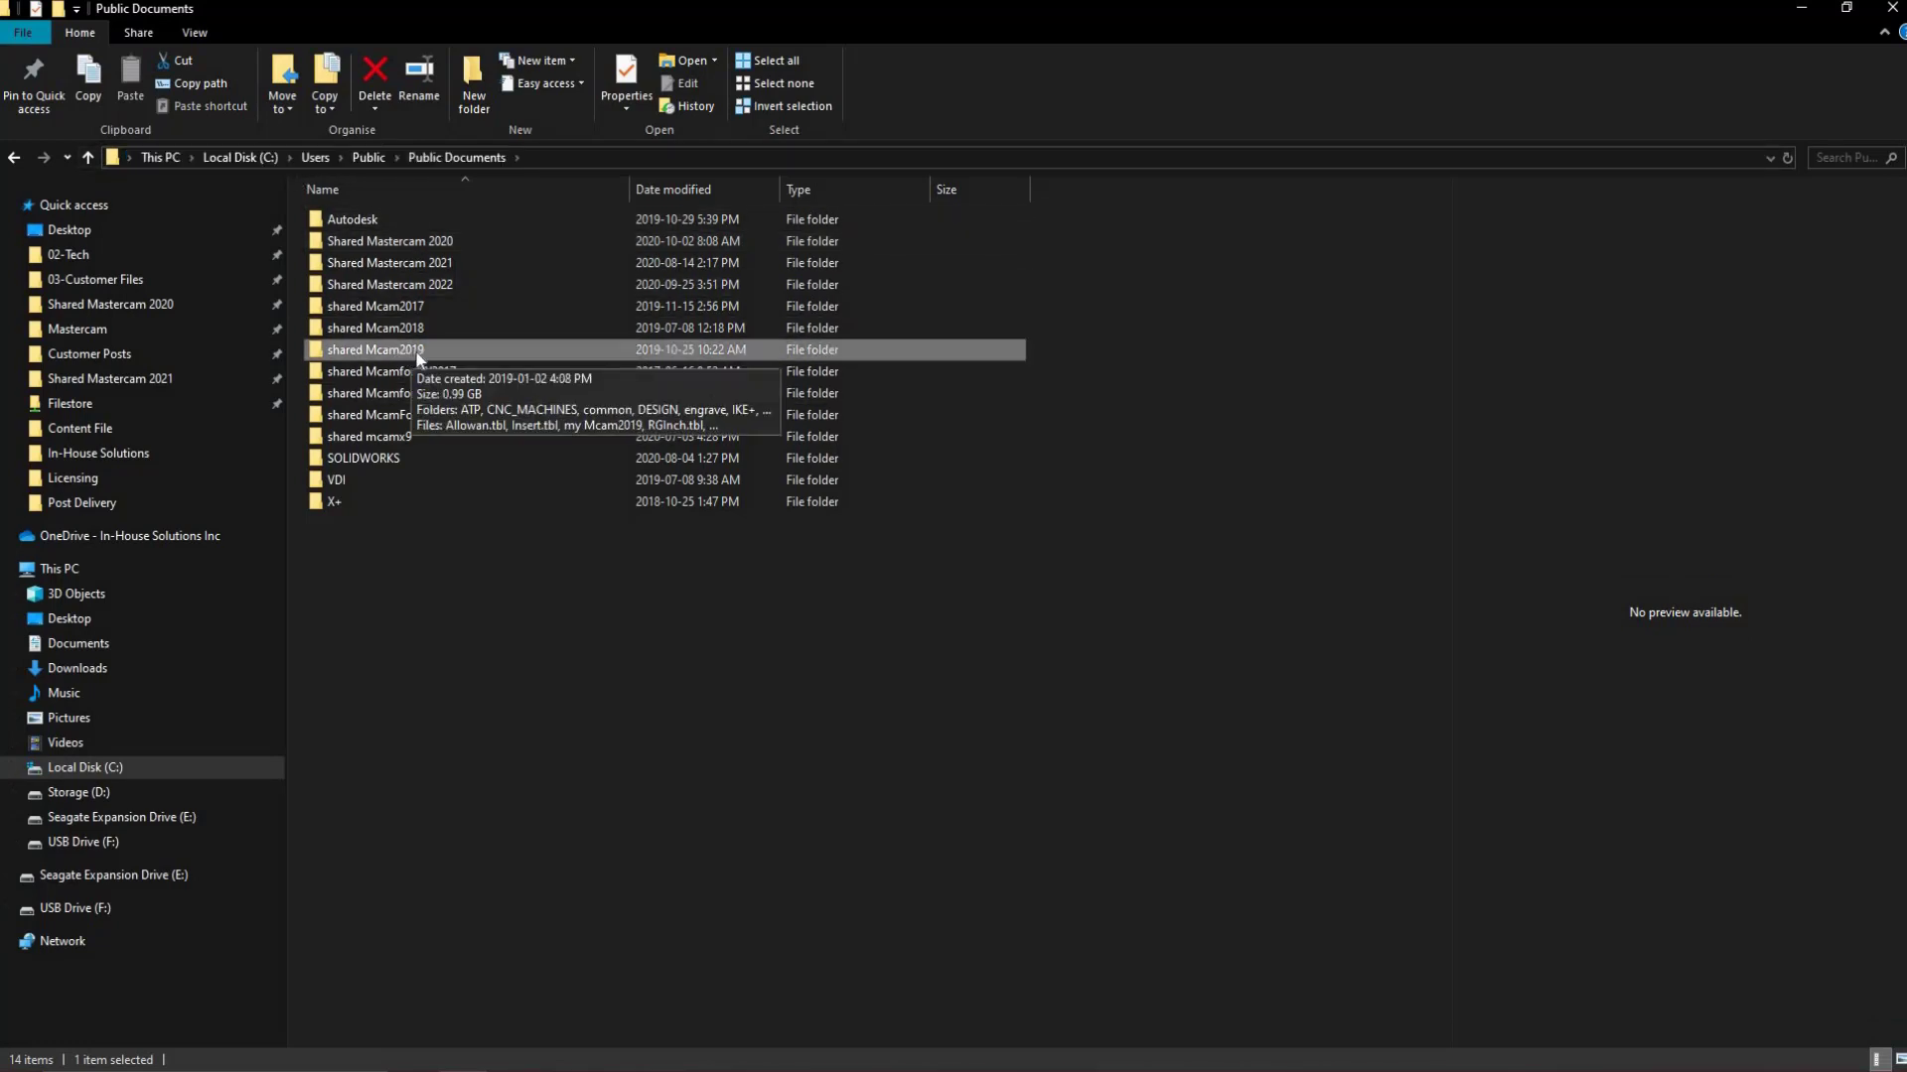
{"action": "double_click", "coordinate": [419, 355]}
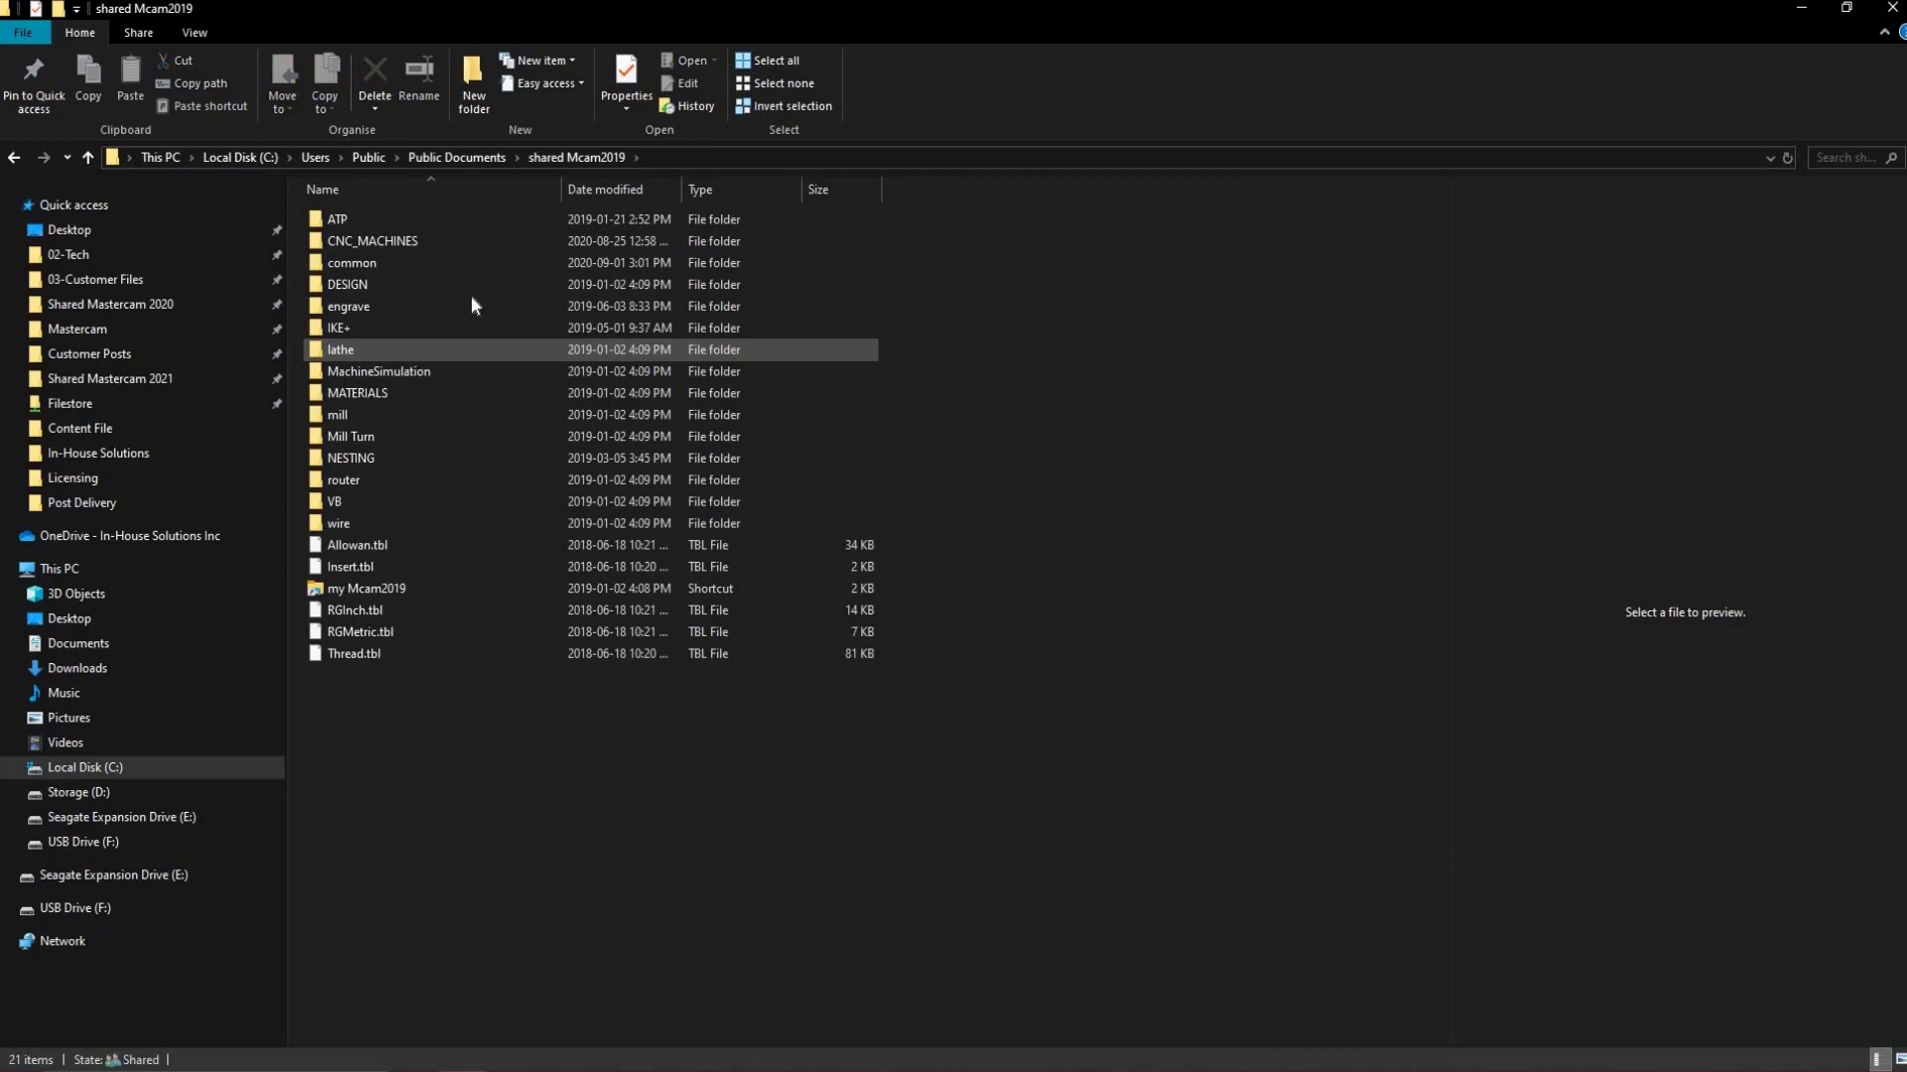
{"action": "double_click", "coordinate": [419, 240]}
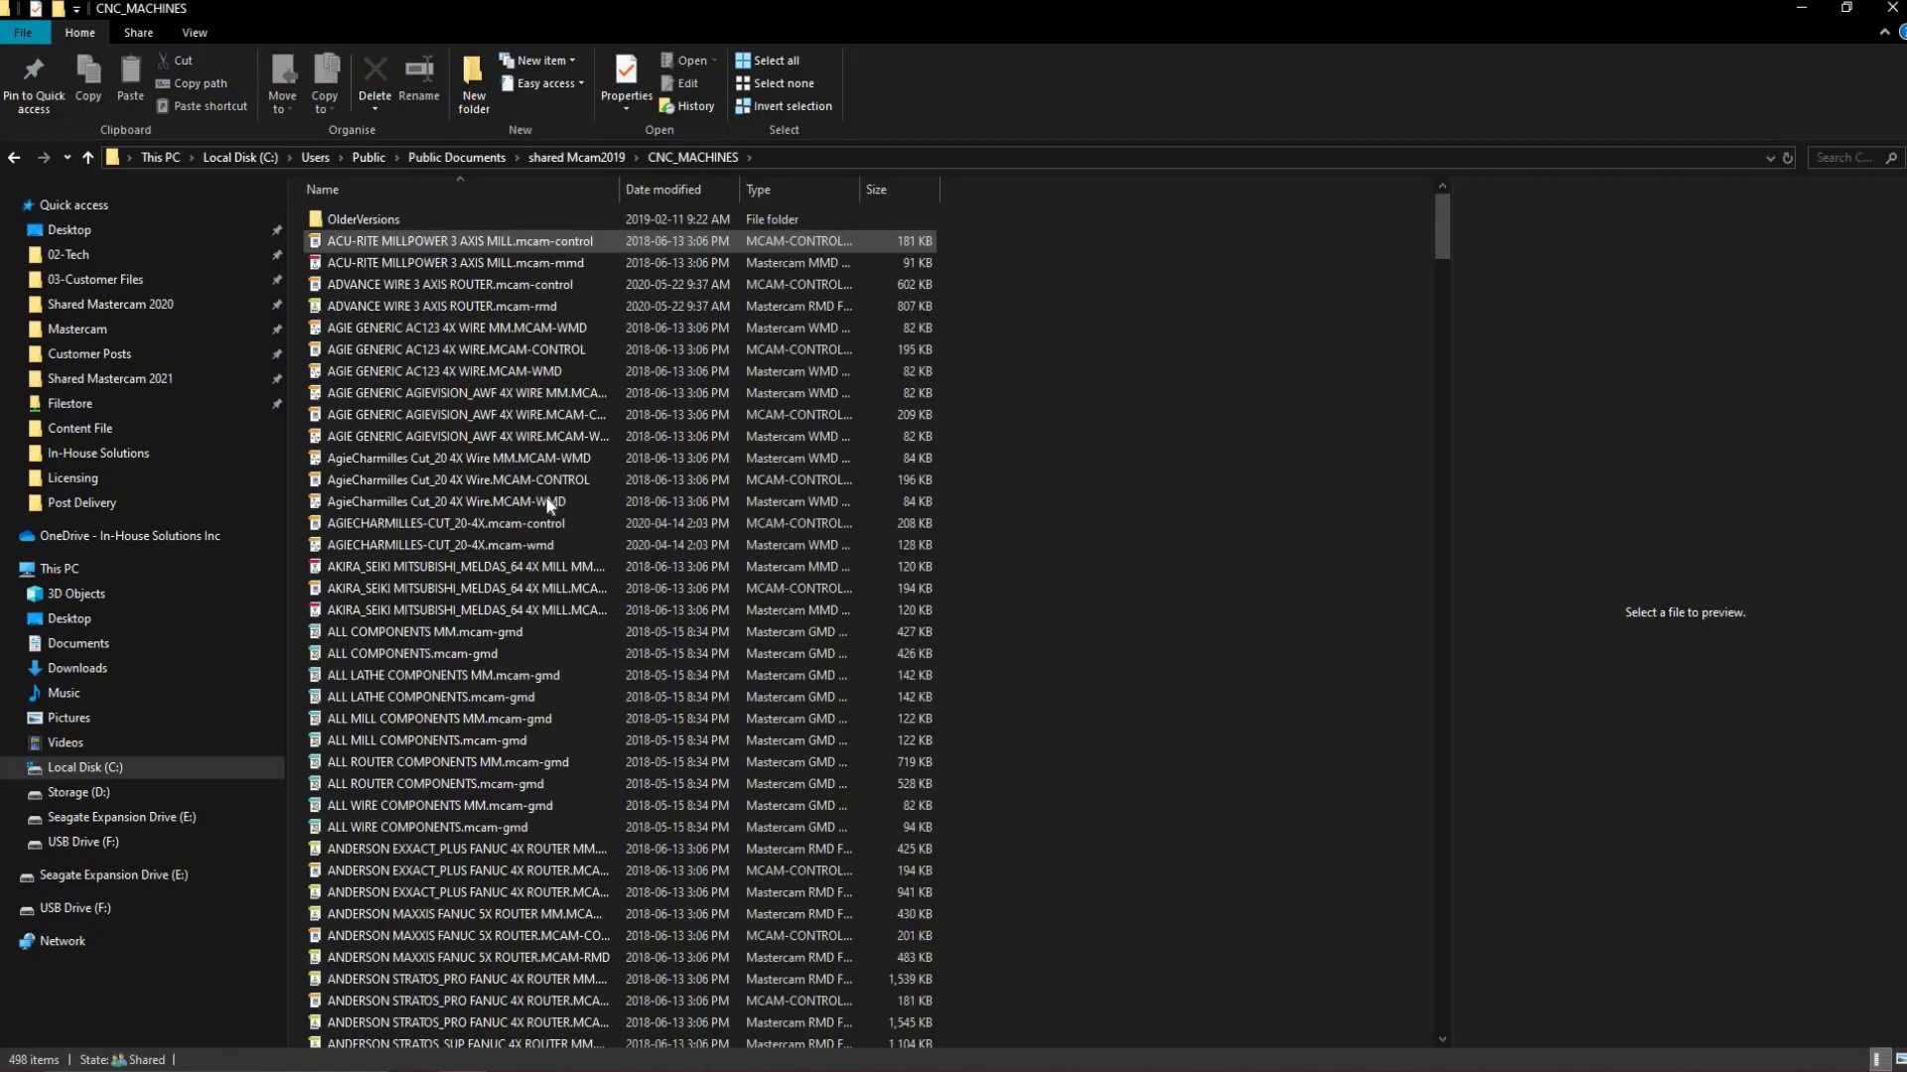
Step: Copy the DOOSAN_VCF_FANUC_AGG machine definition (.mcam-mmd) and control definition (.mcam-control) files
{"action": "scroll", "coordinate": [539, 514], "scroll_direction": "down", "scroll_amount": 9}
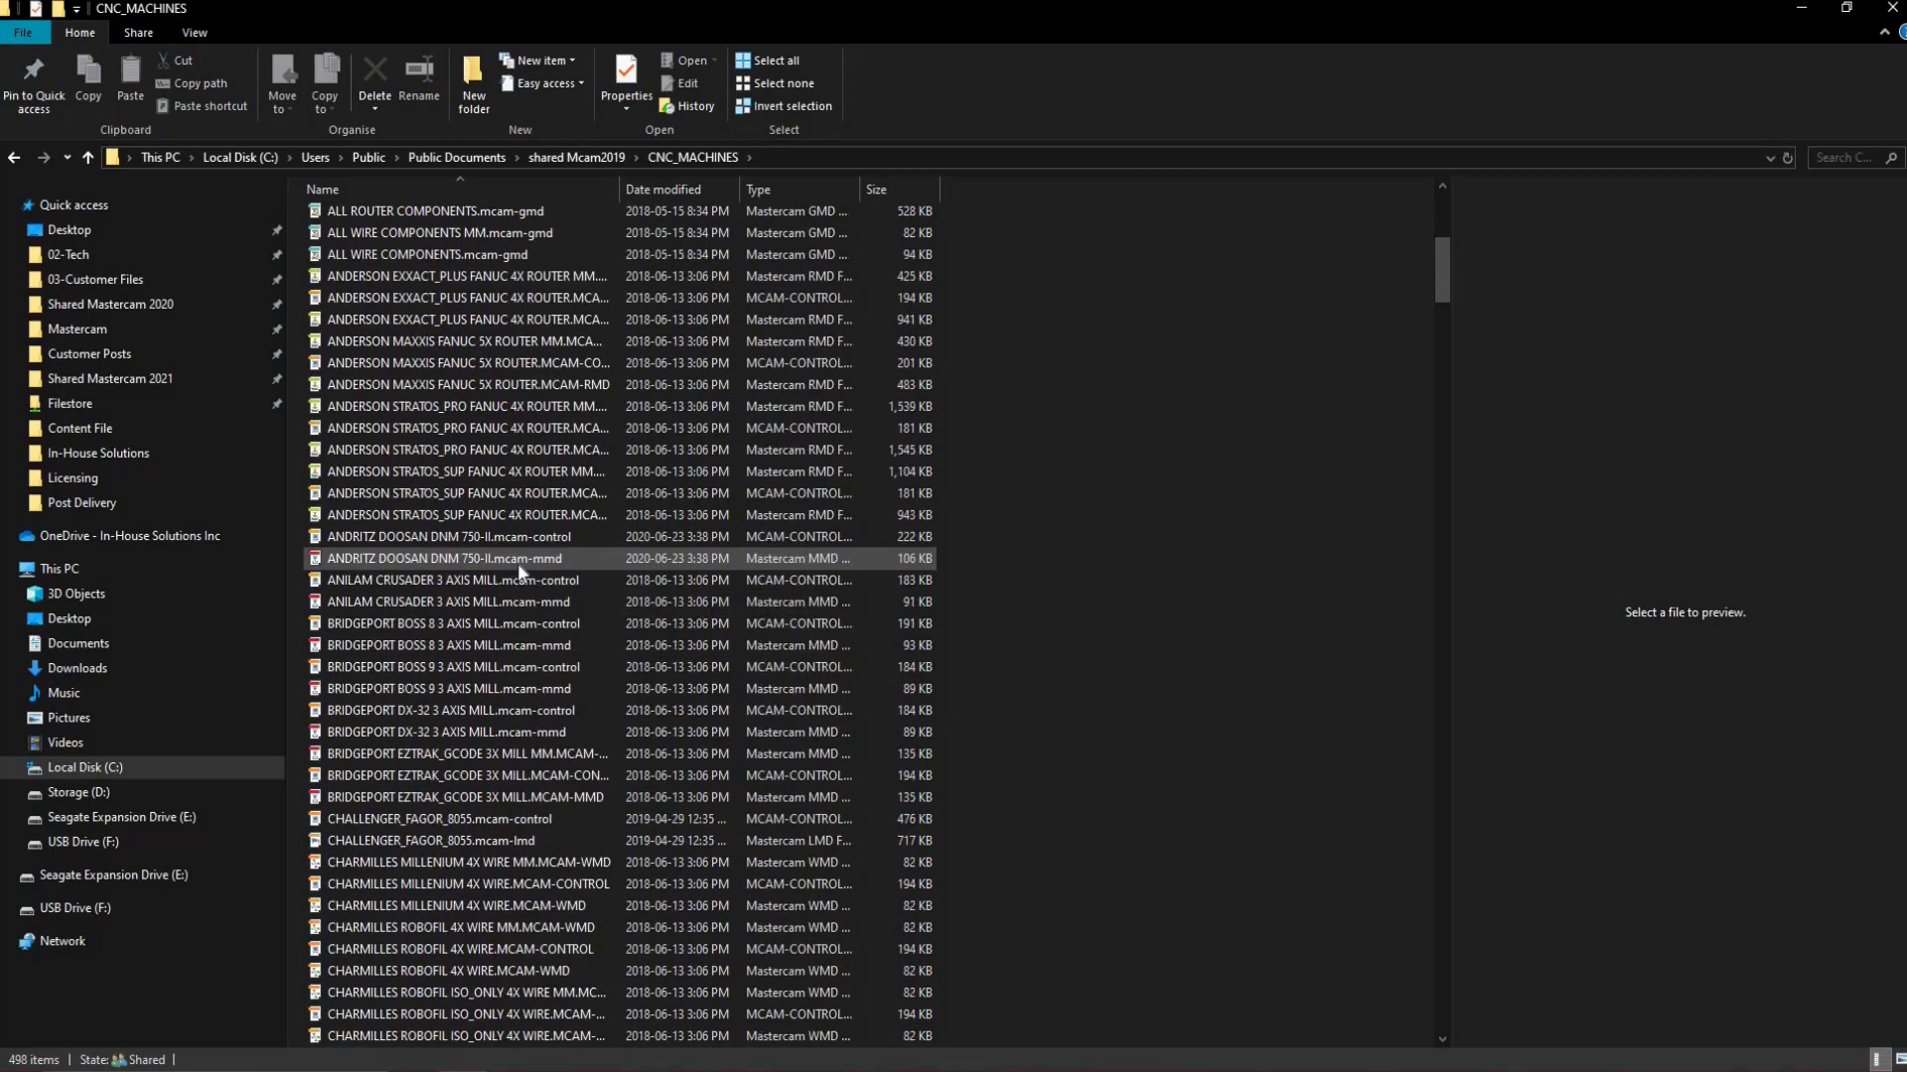
{"action": "scroll", "coordinate": [517, 571], "scroll_direction": "down", "scroll_amount": 9}
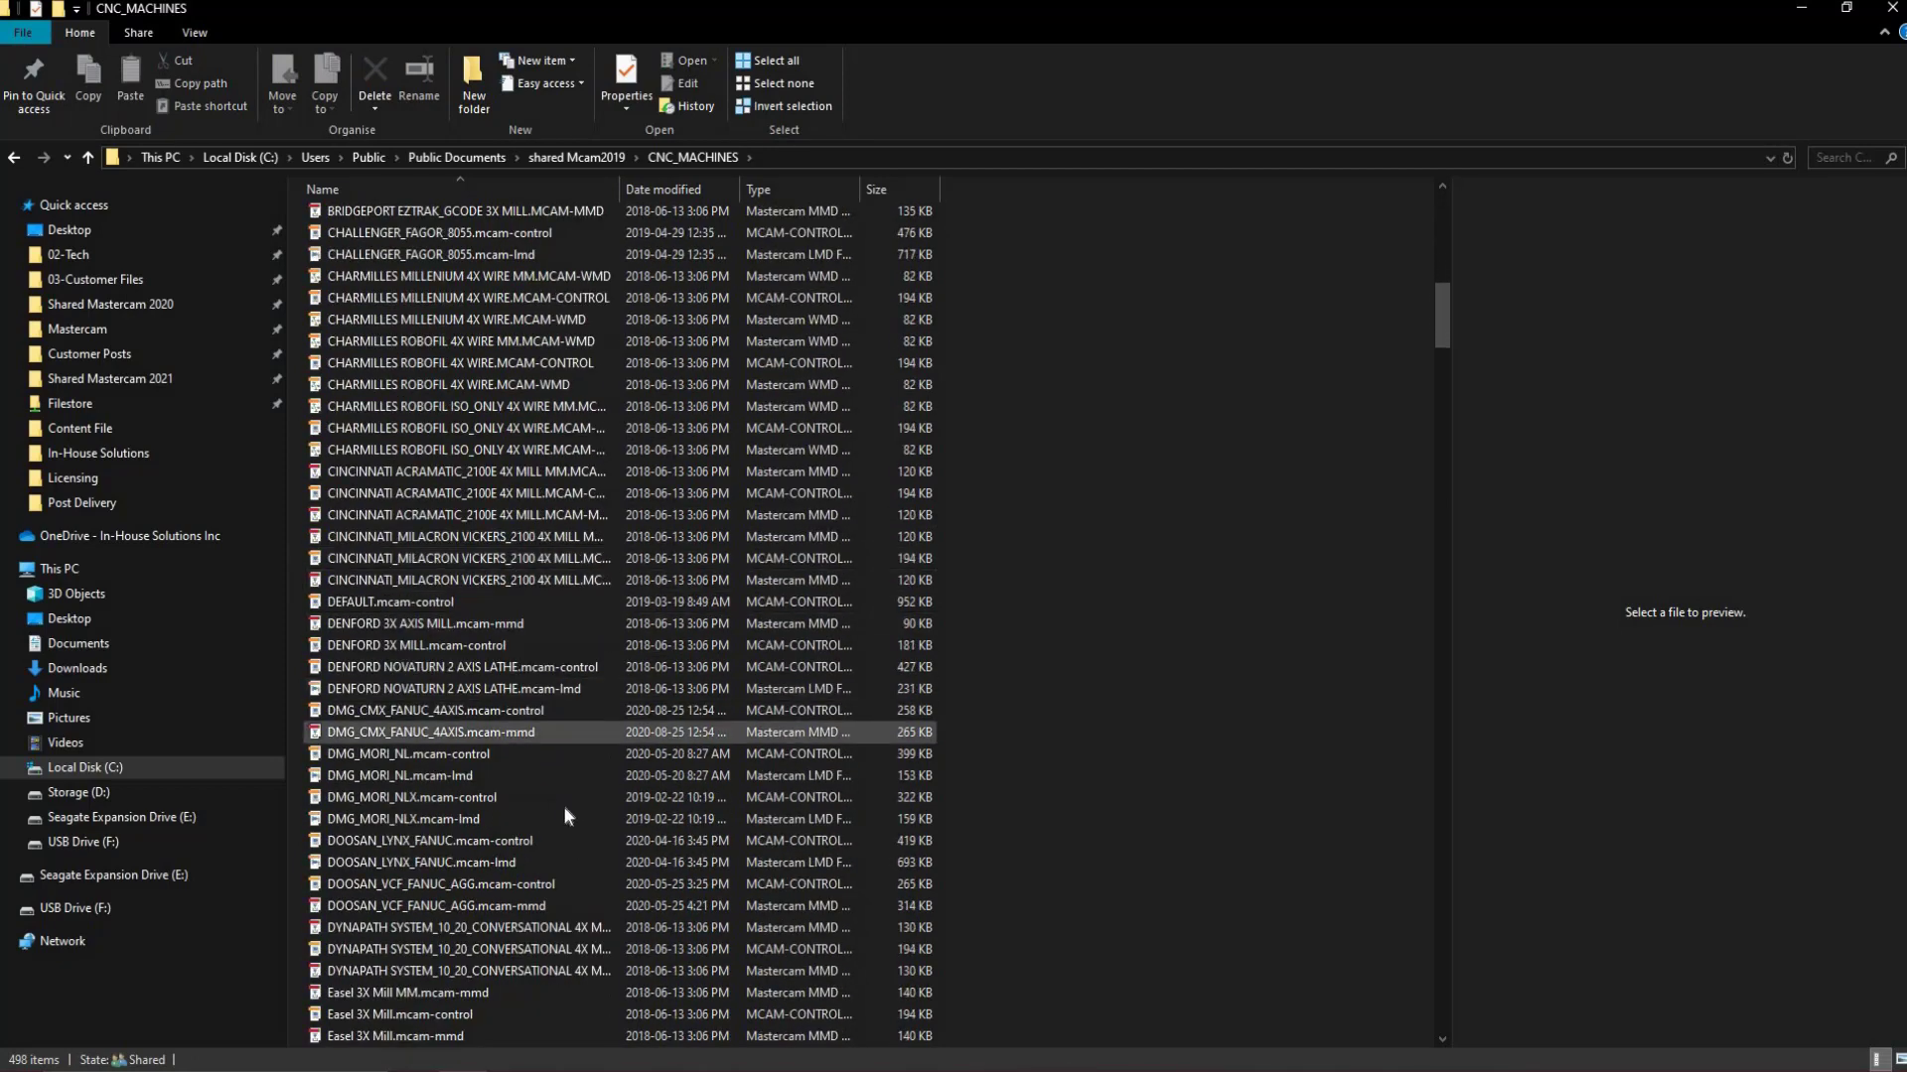
{"action": "left_click", "coordinate": [480, 883]}
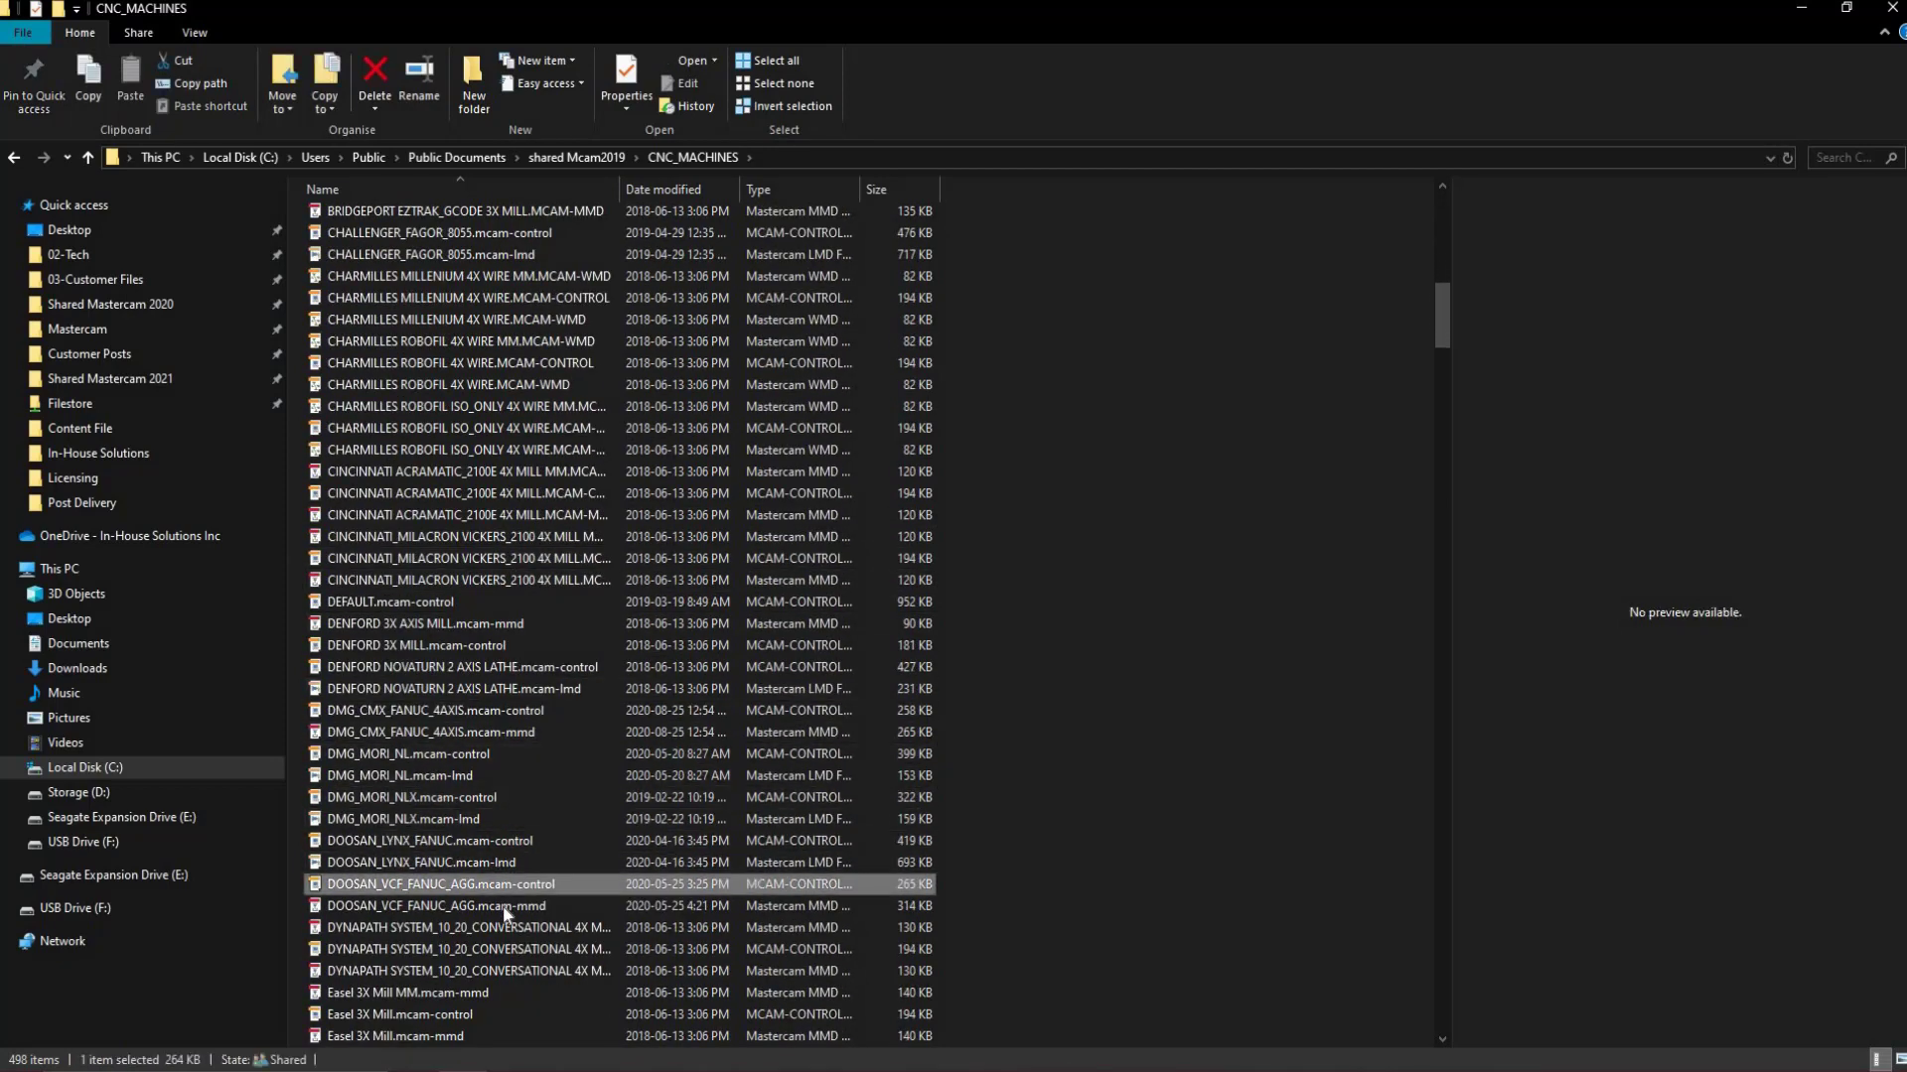
{"action": "left_click", "coordinate": [504, 907]}
{"action": "left_click", "coordinate": [595, 882], "text": "ctrl"}
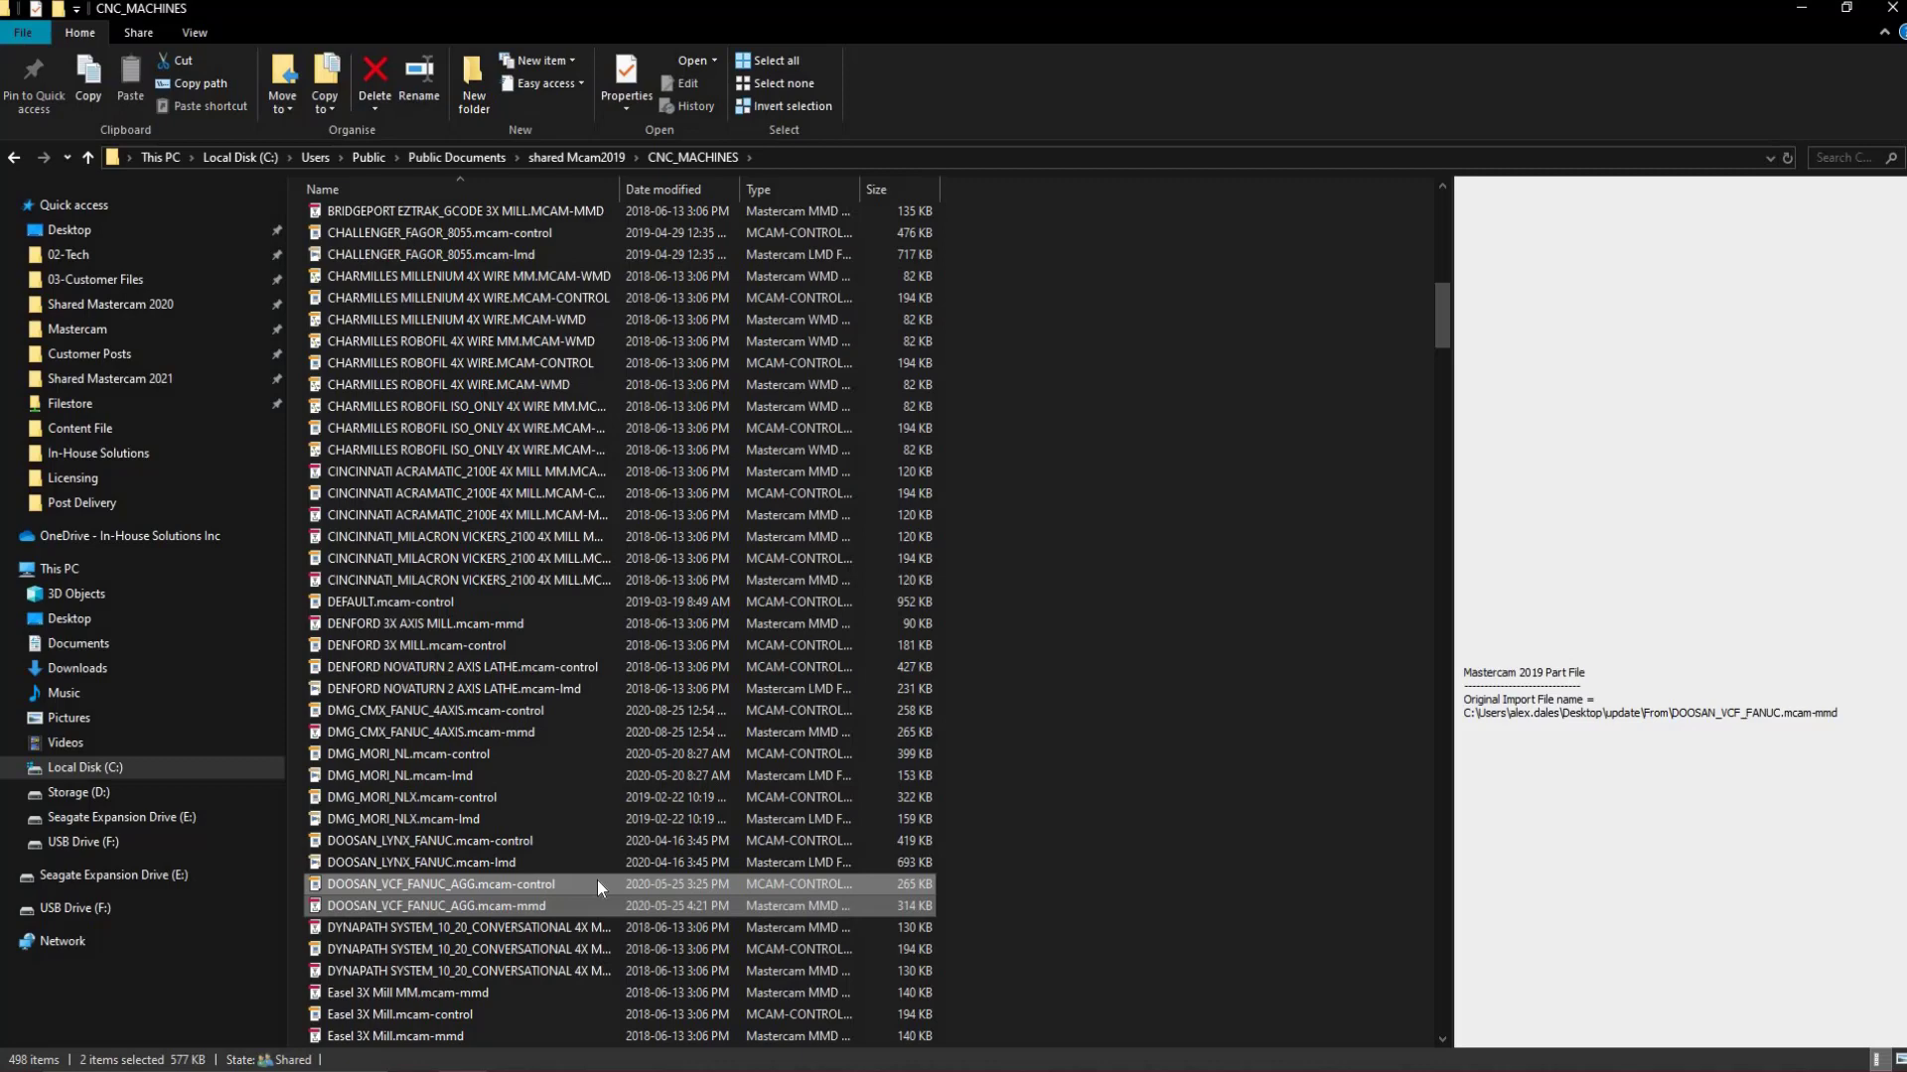
{"action": "right_click", "coordinate": [598, 880]}
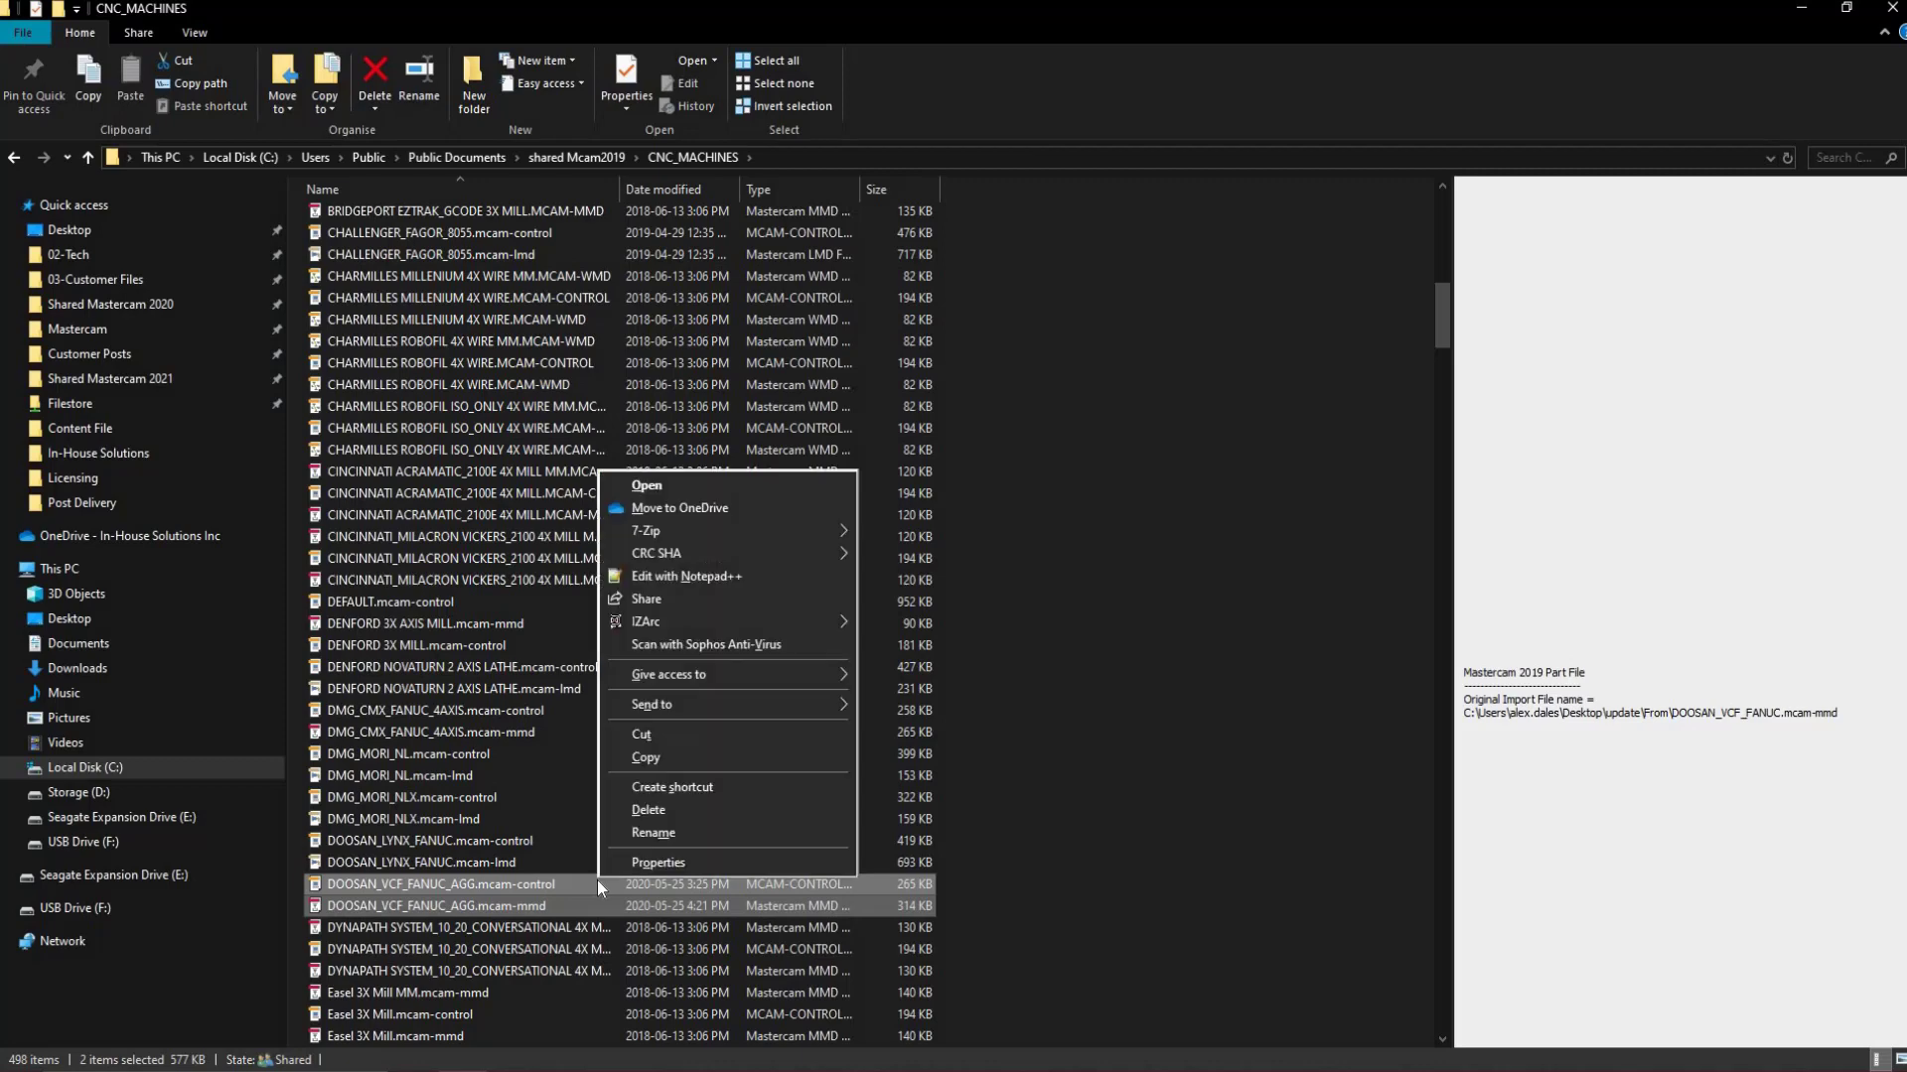
{"action": "left_click", "coordinate": [646, 757]}
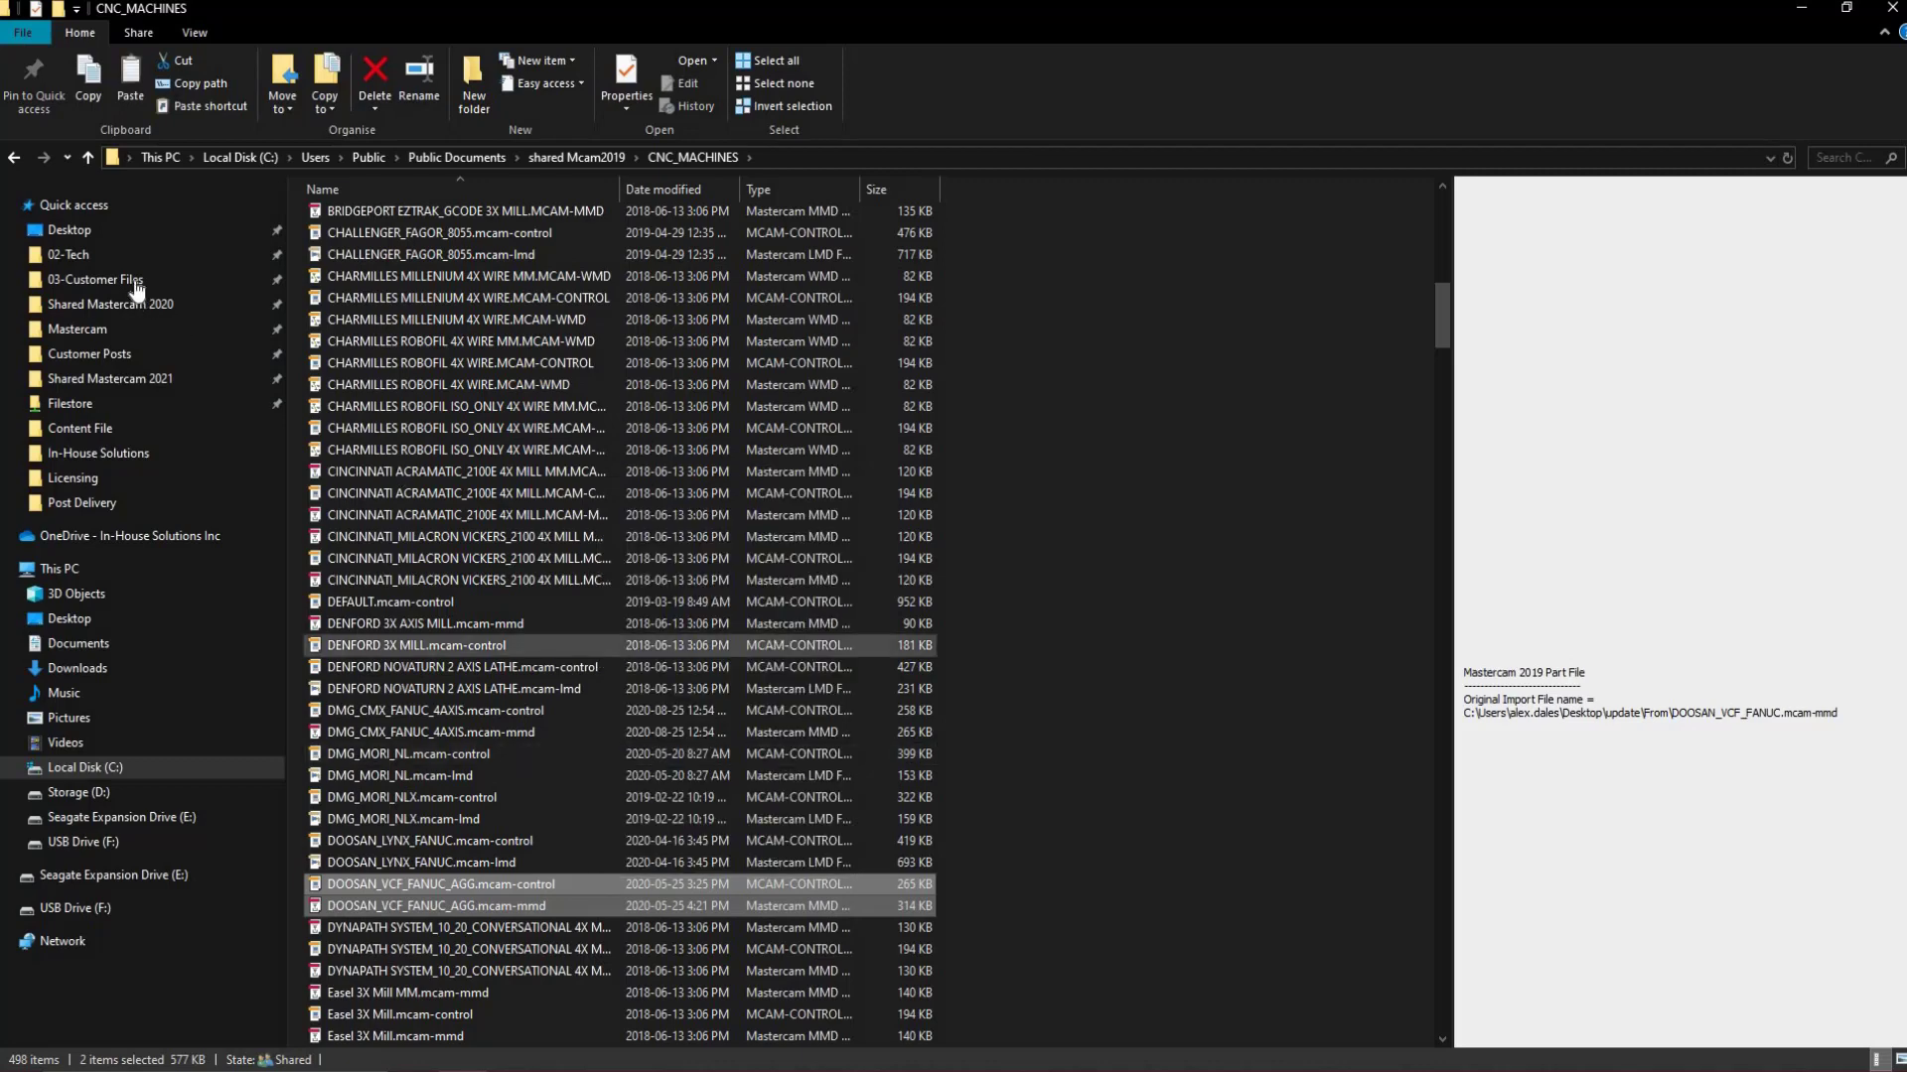
Step: Open the Desktop folder in a separate window and create a new folder there named 2019
{"action": "right_click", "coordinate": [73, 230]}
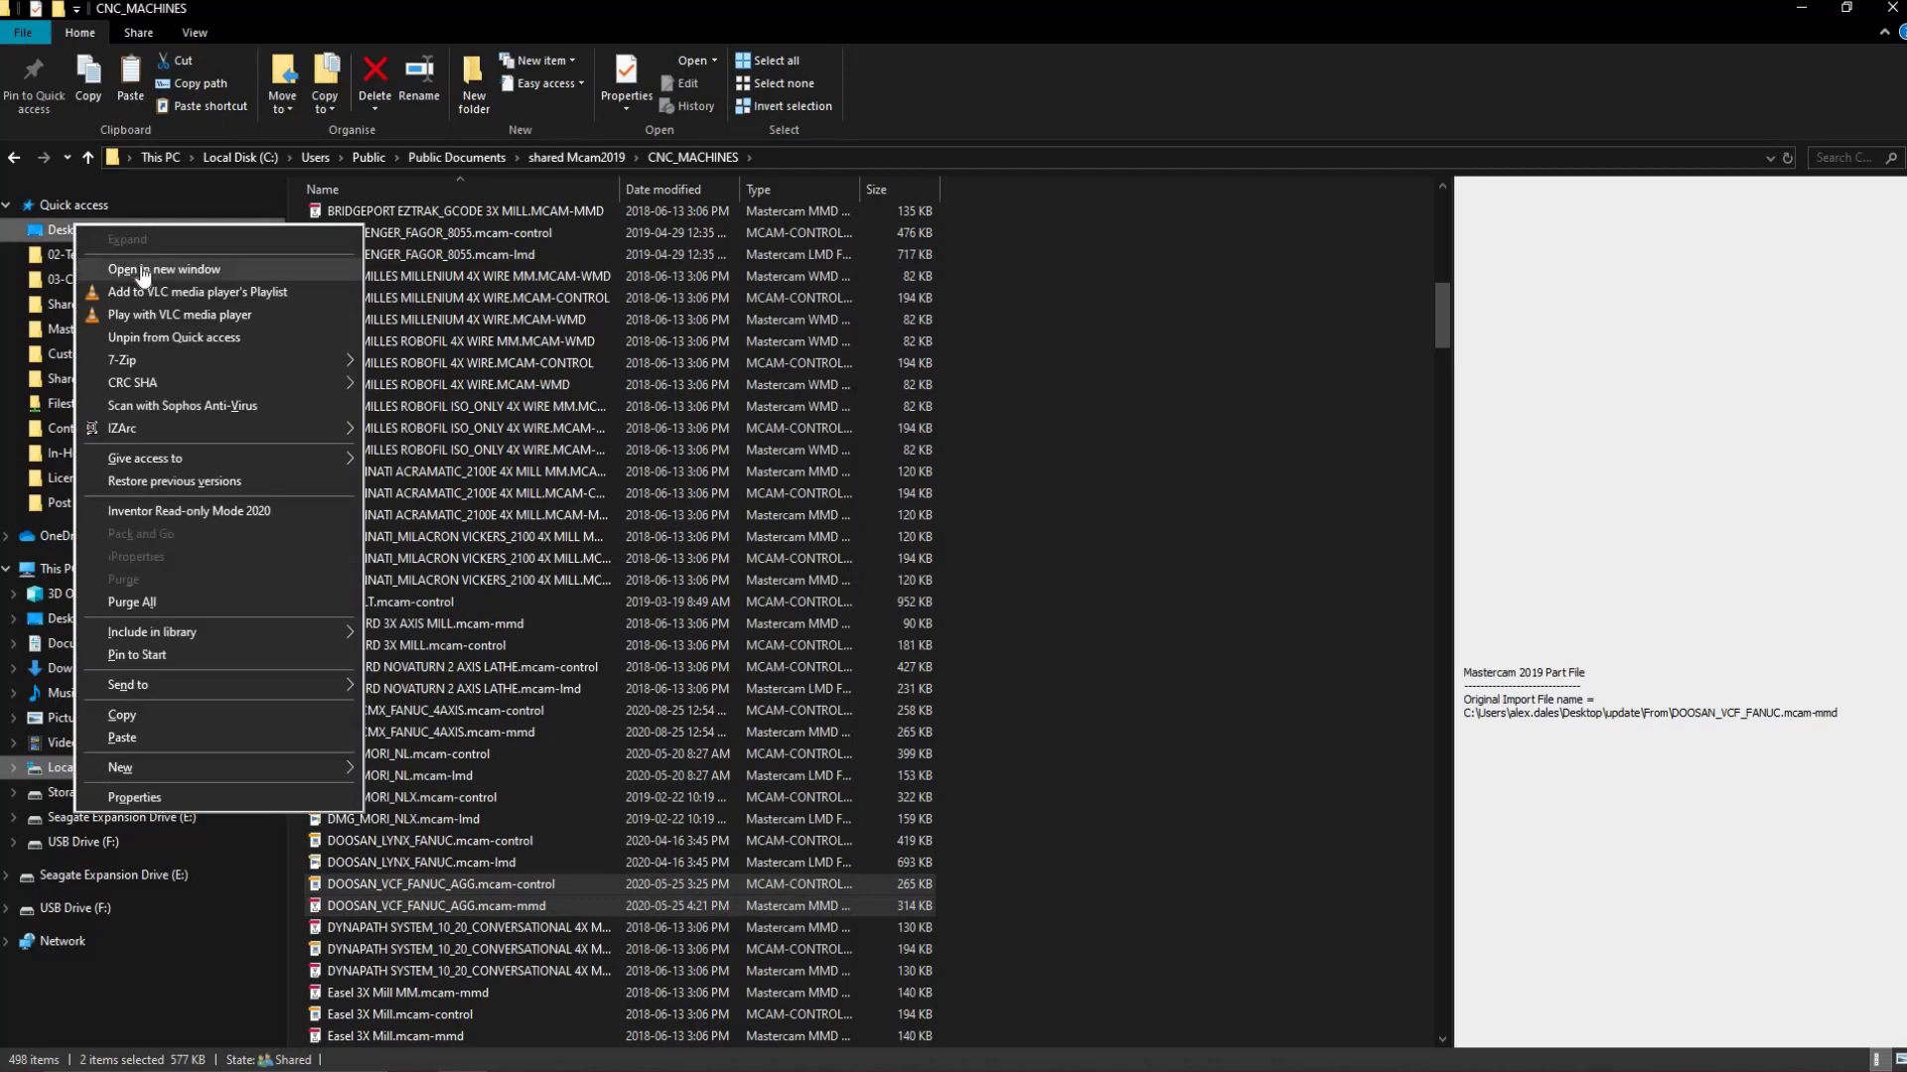
{"action": "left_click", "coordinate": [140, 268]}
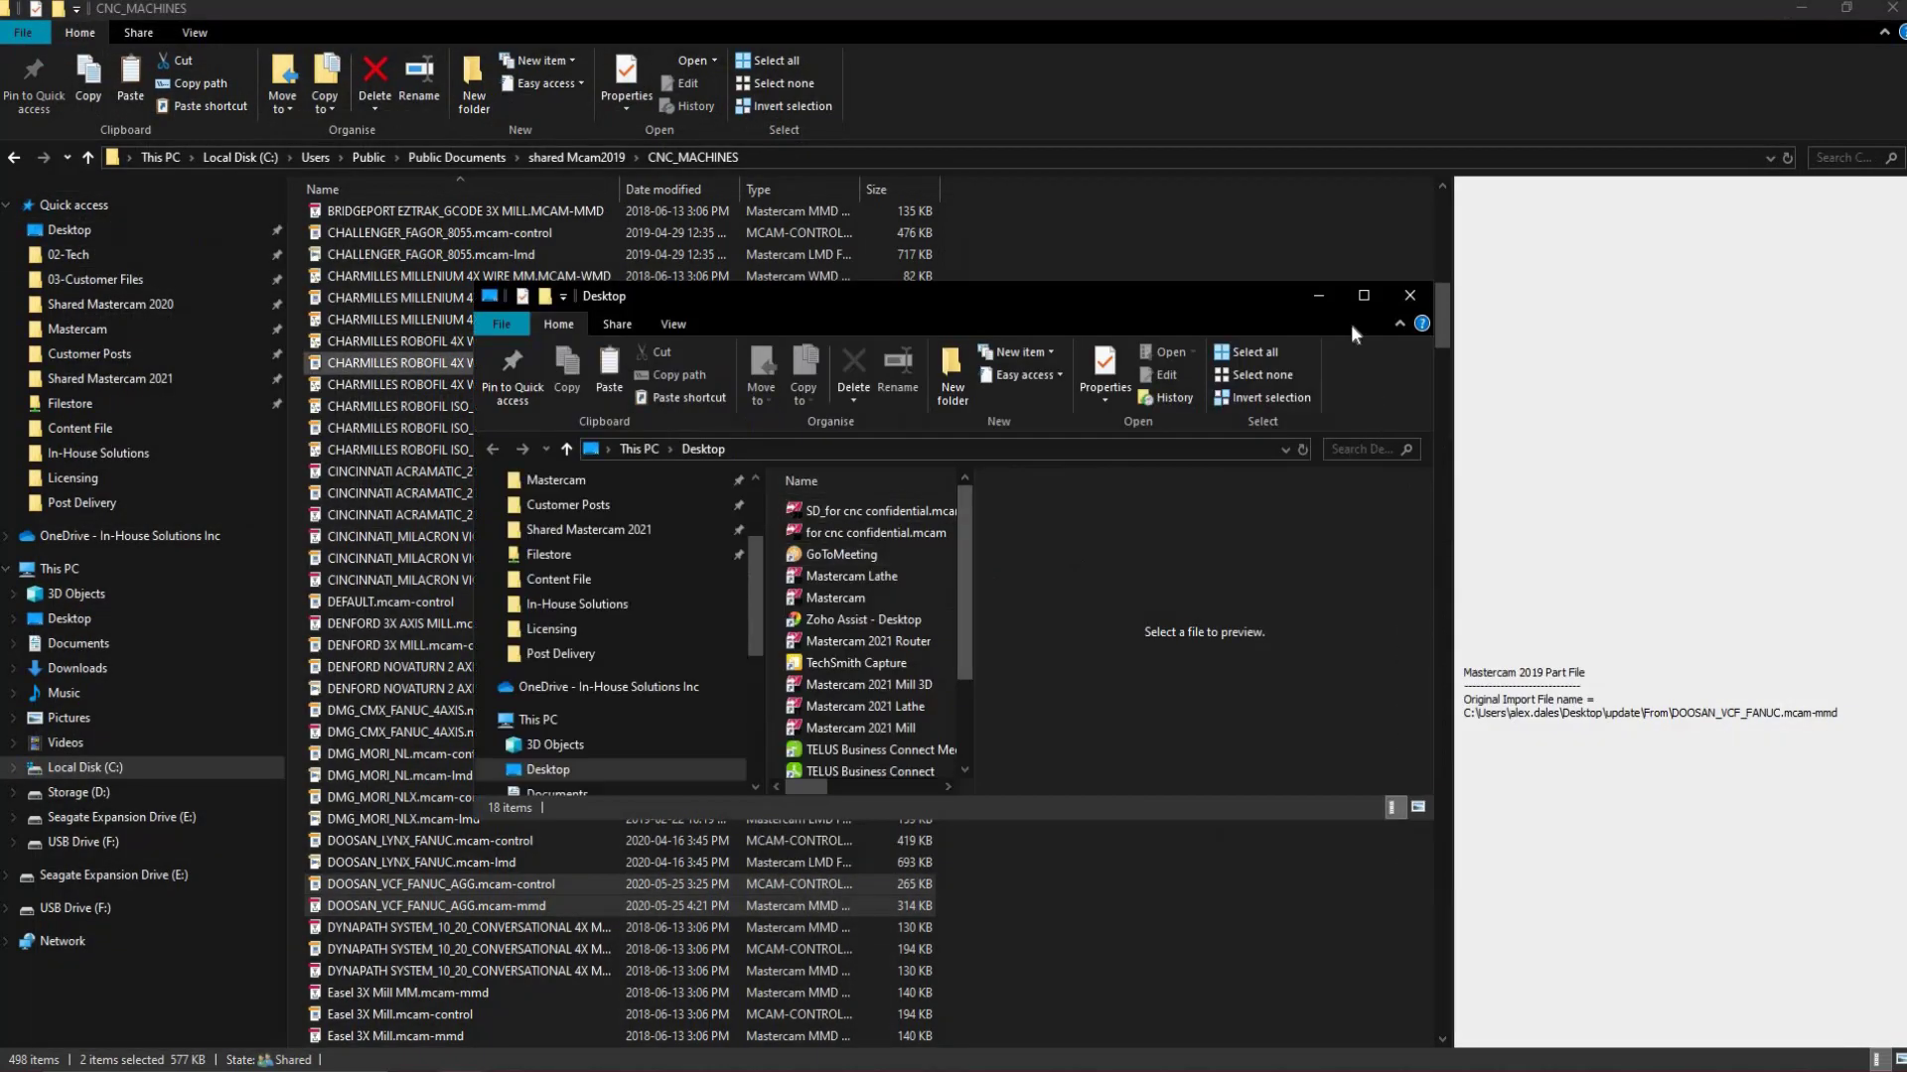
{"action": "left_click", "coordinate": [1362, 296]}
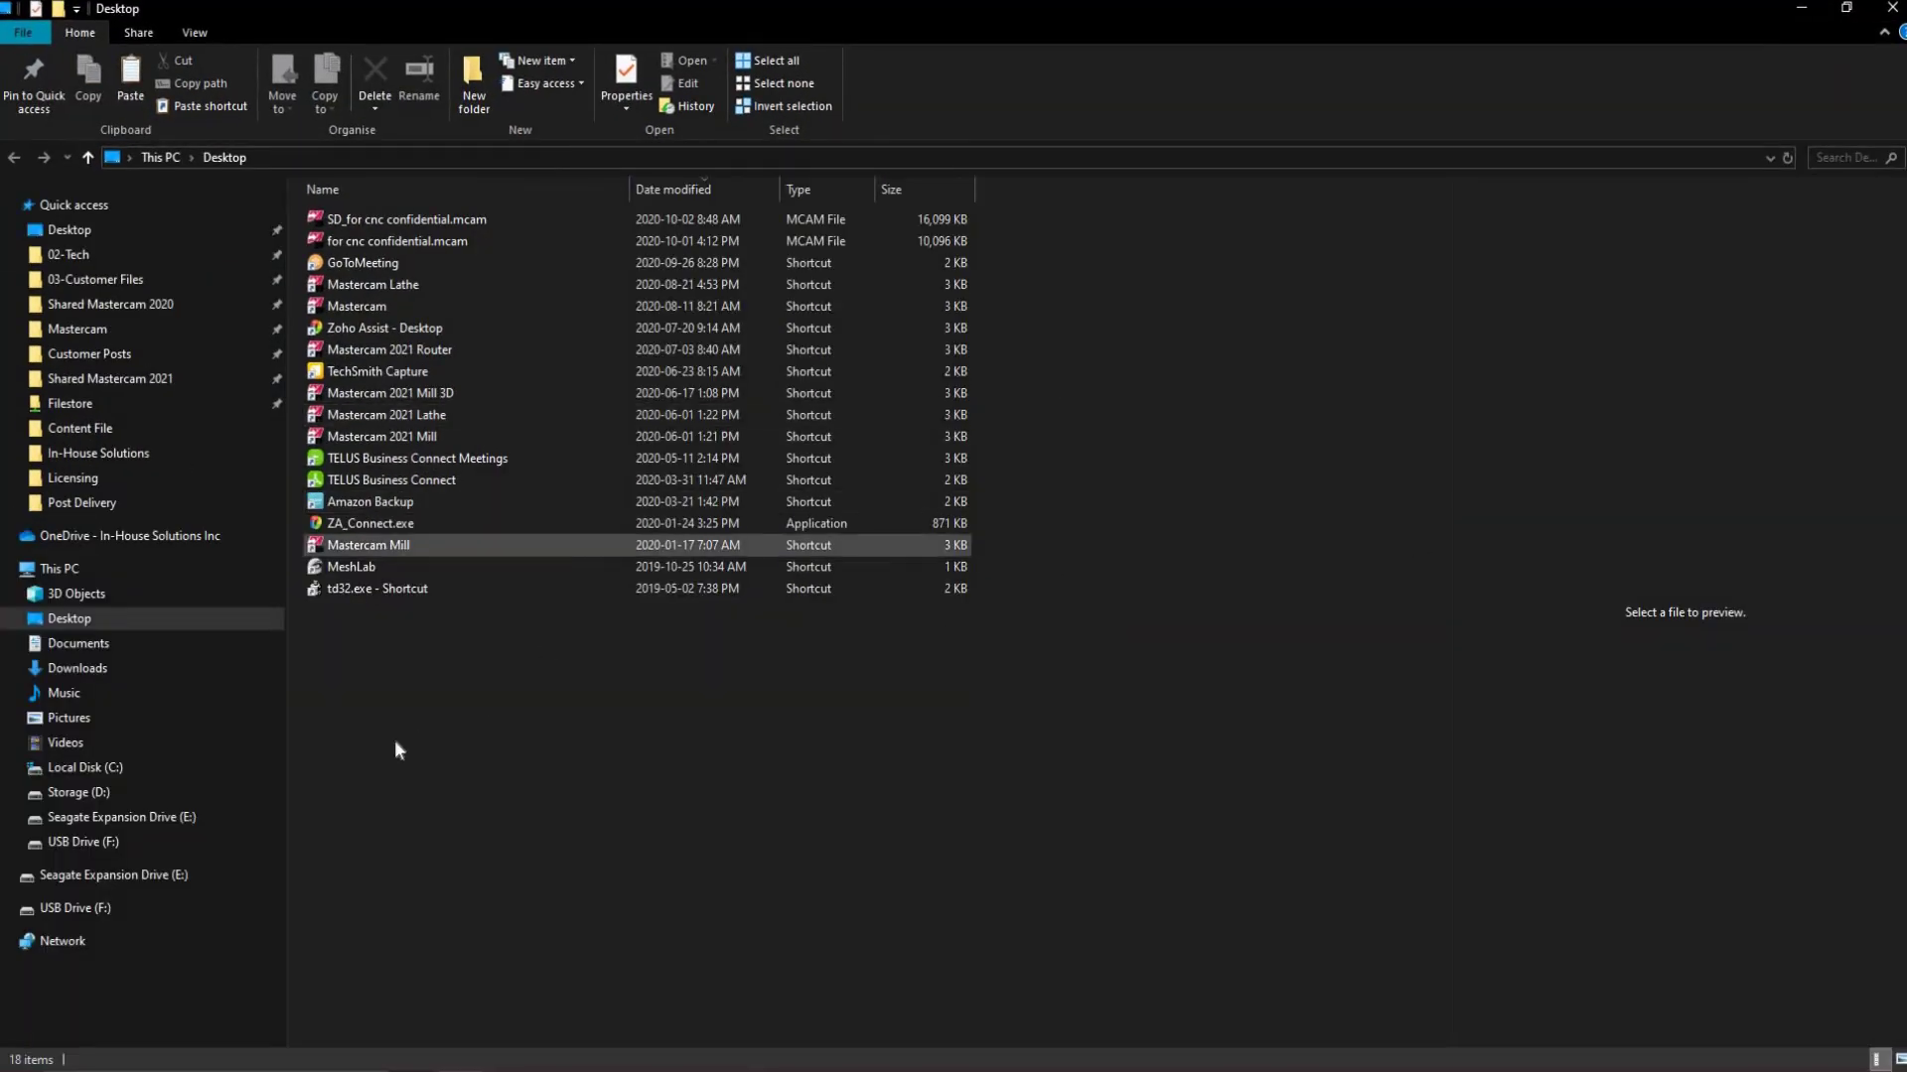
{"action": "right_click", "coordinate": [396, 741]}
{"action": "mouse_move", "coordinate": [536, 959]}
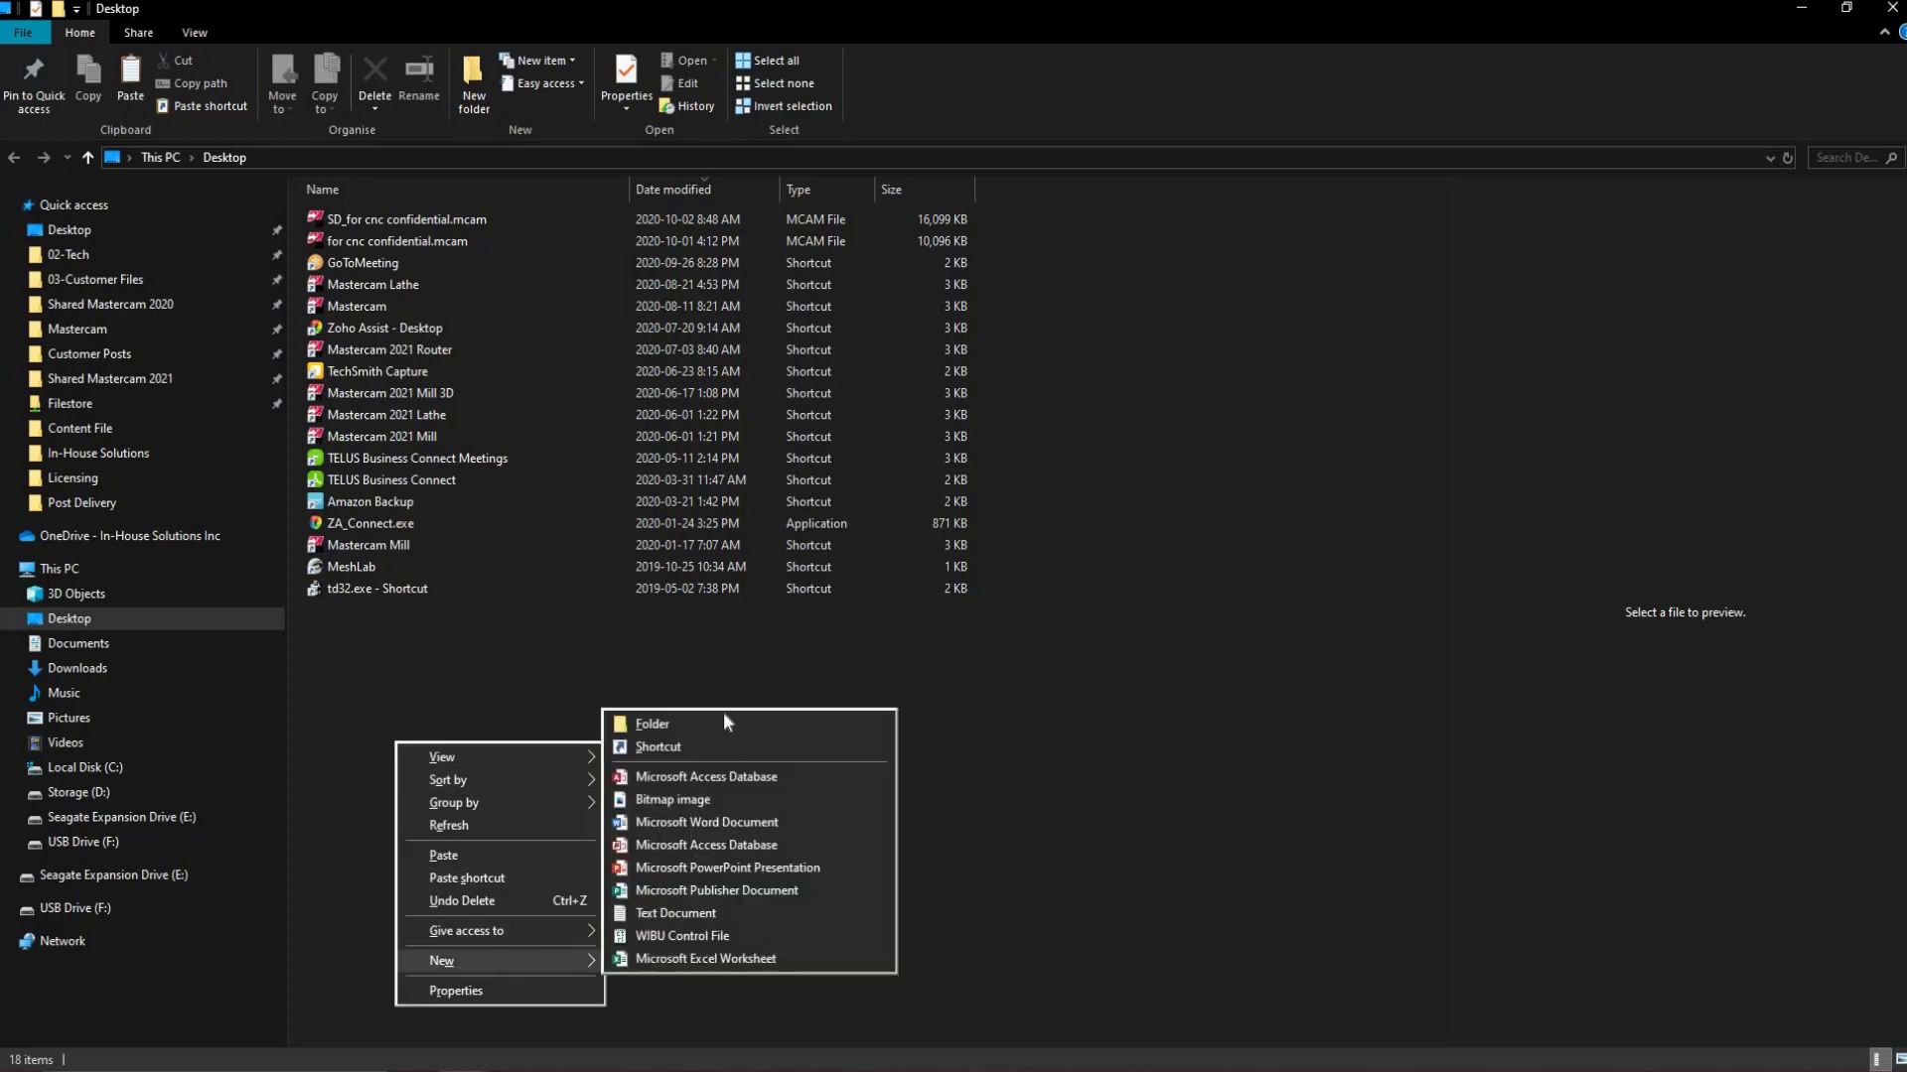
{"action": "left_click", "coordinate": [719, 715]}
{"action": "type", "text": "2019"}
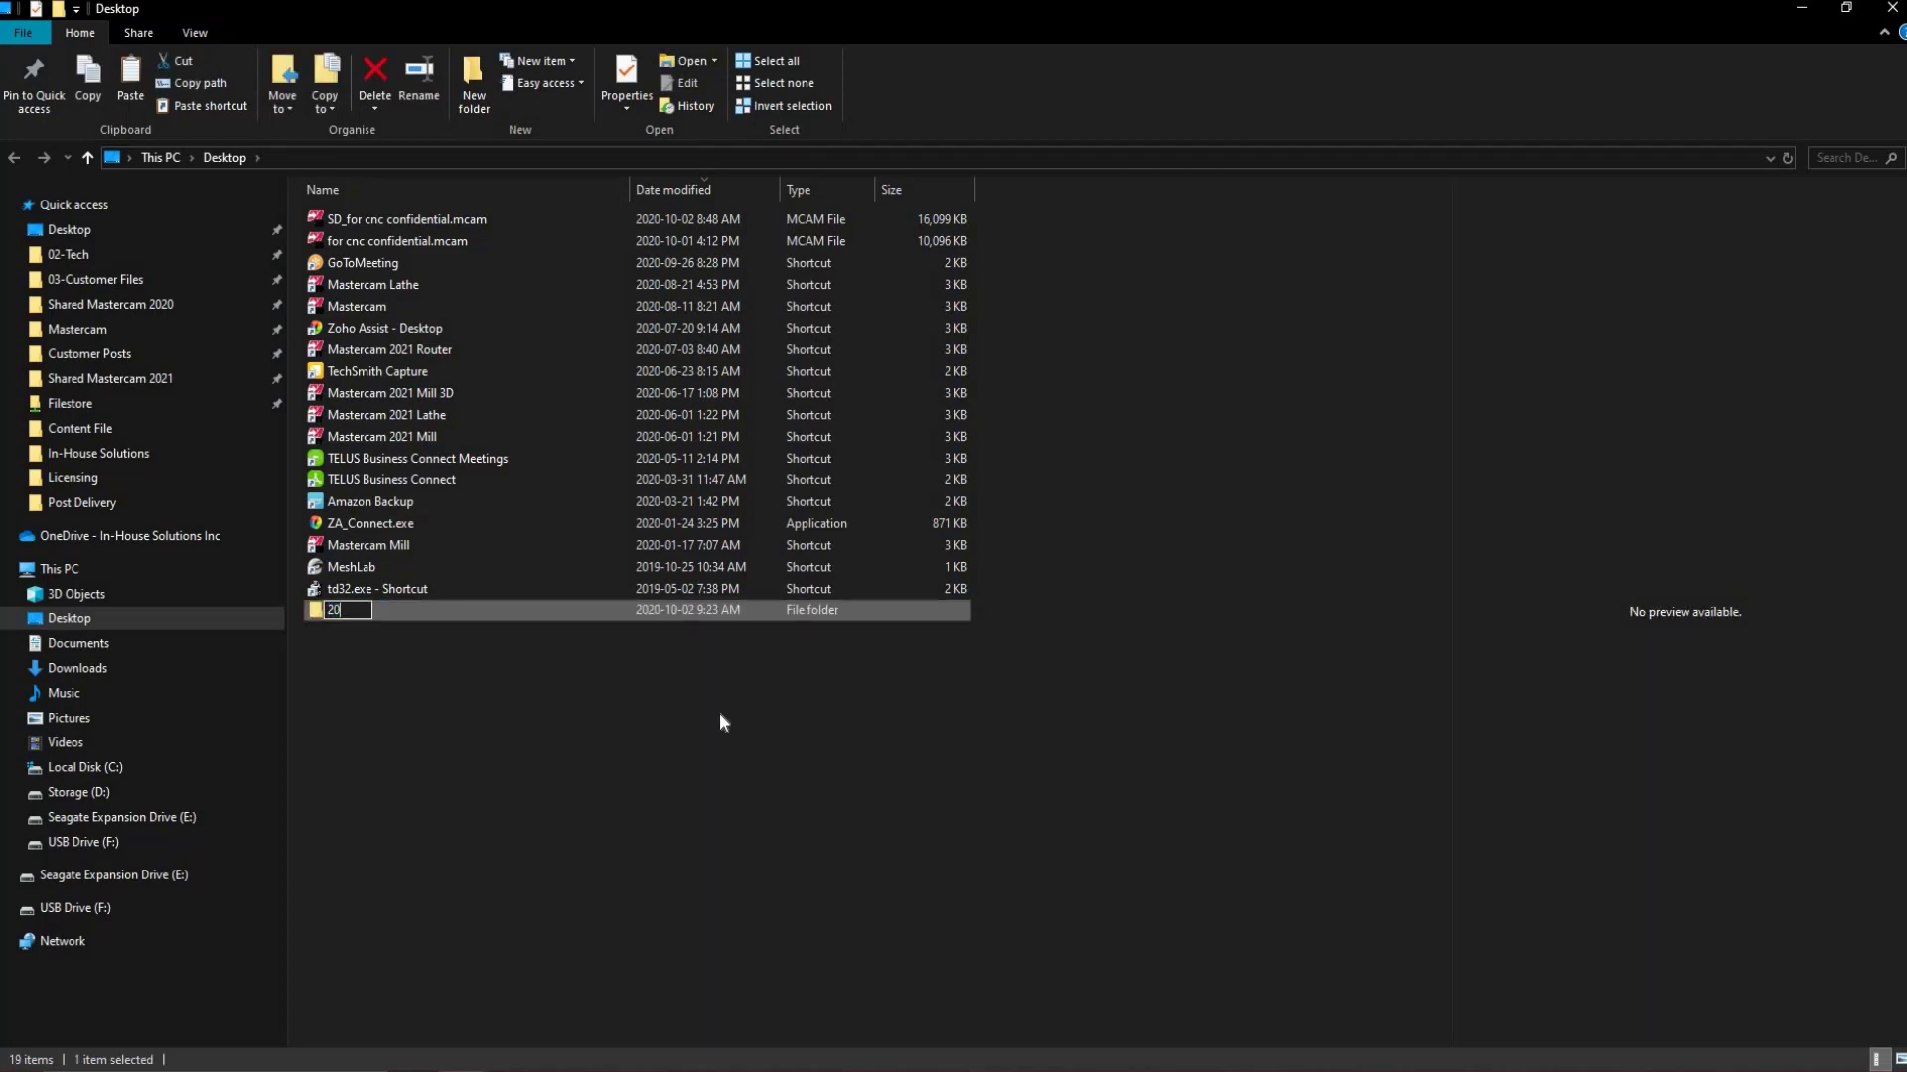
{"action": "left_click", "coordinate": [389, 675]}
Step: Paste the copied machine and control definition files into the 2019 folder
{"action": "double_click", "coordinate": [335, 611]}
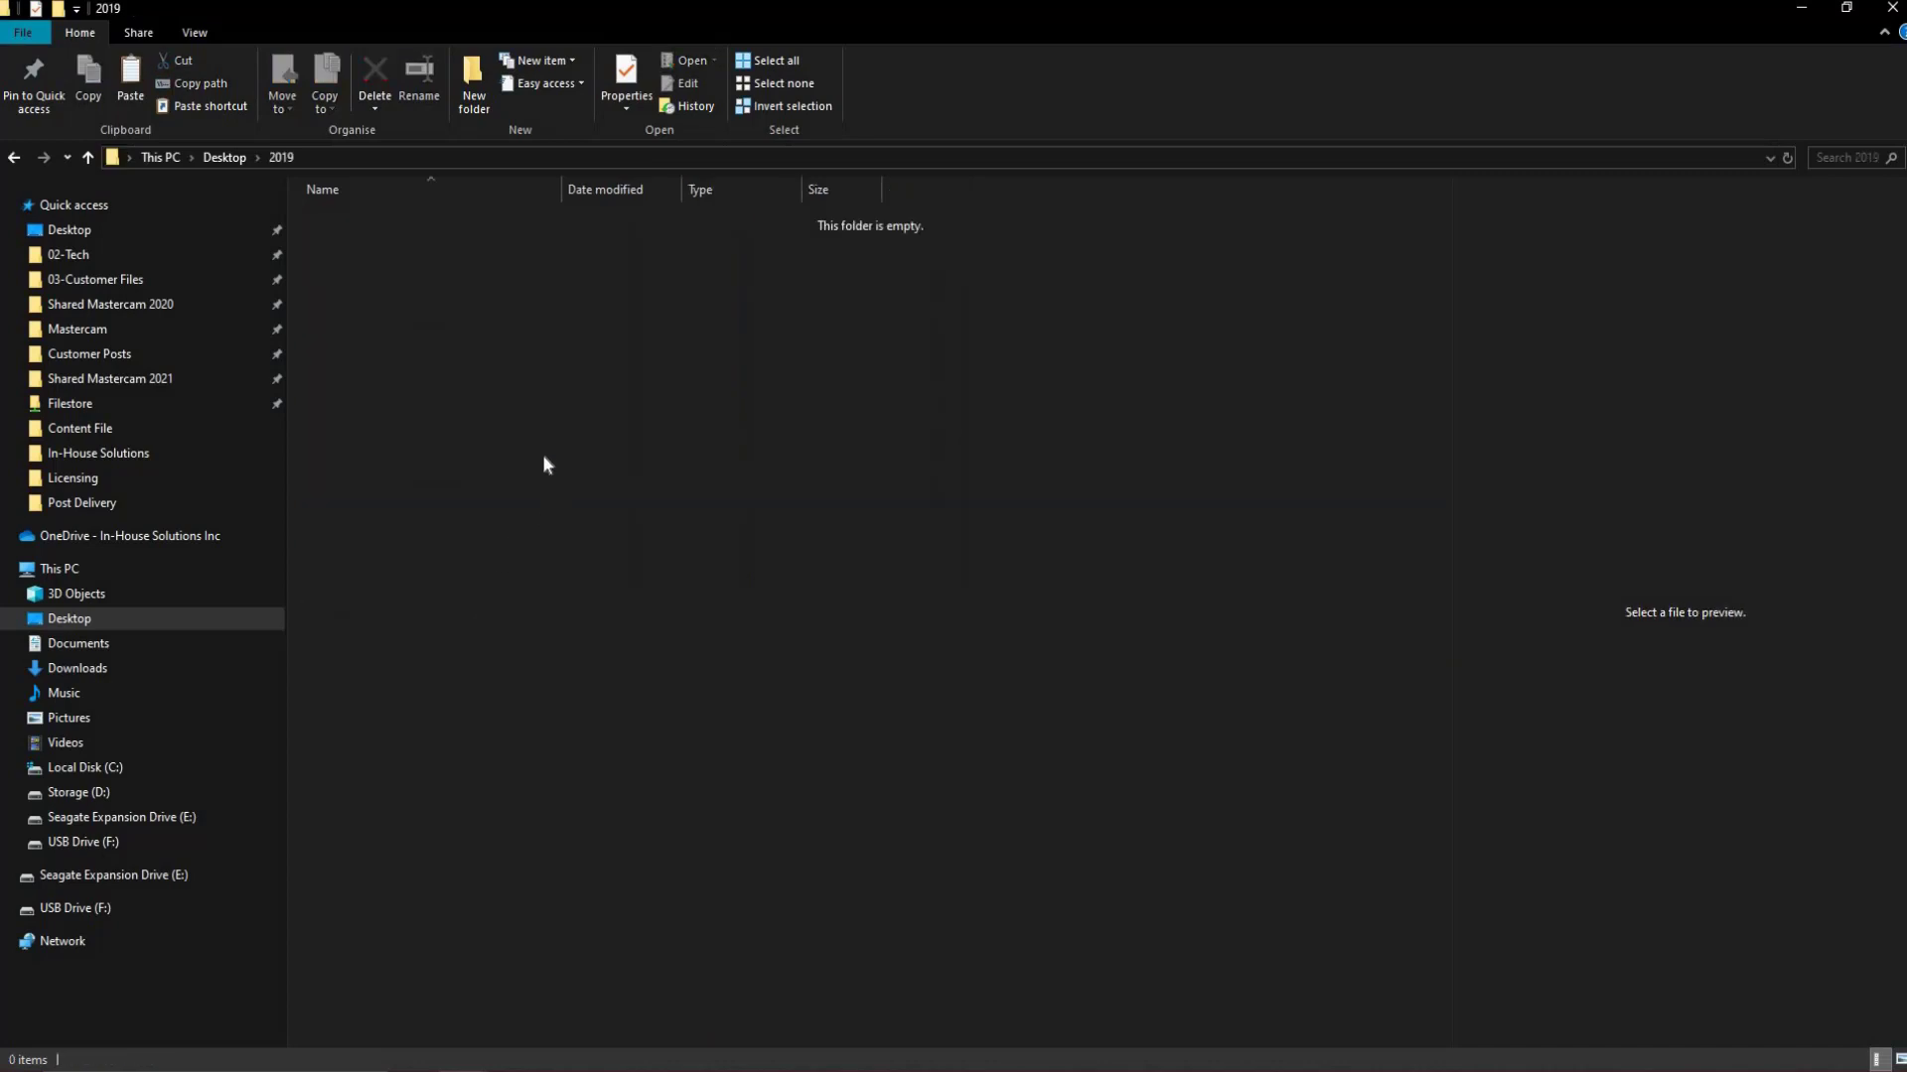
{"action": "right_click", "coordinate": [544, 457]}
{"action": "left_click", "coordinate": [610, 598]}
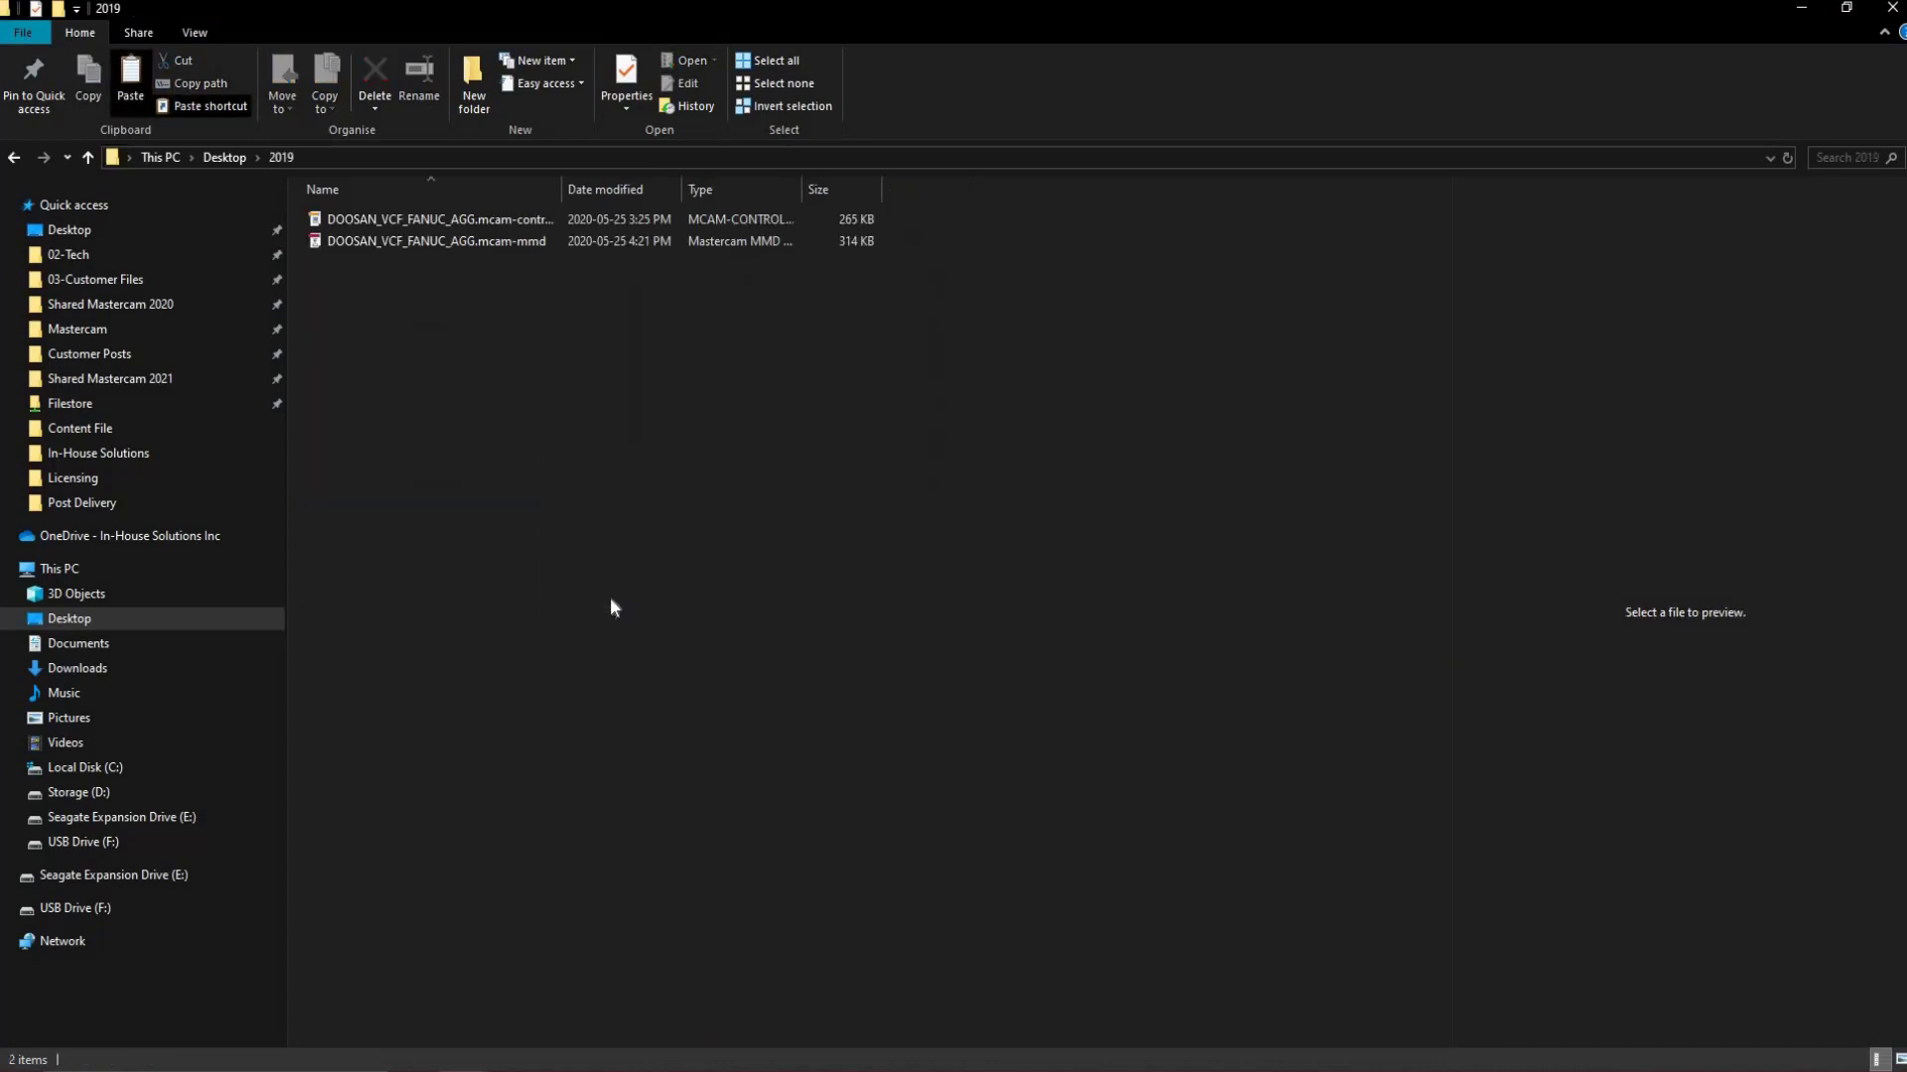
Step: Return to the CNC_MACHINES window and go to the mill Posts folder of shared Mcam2019
{"action": "left_click", "coordinate": [487, 1070]}
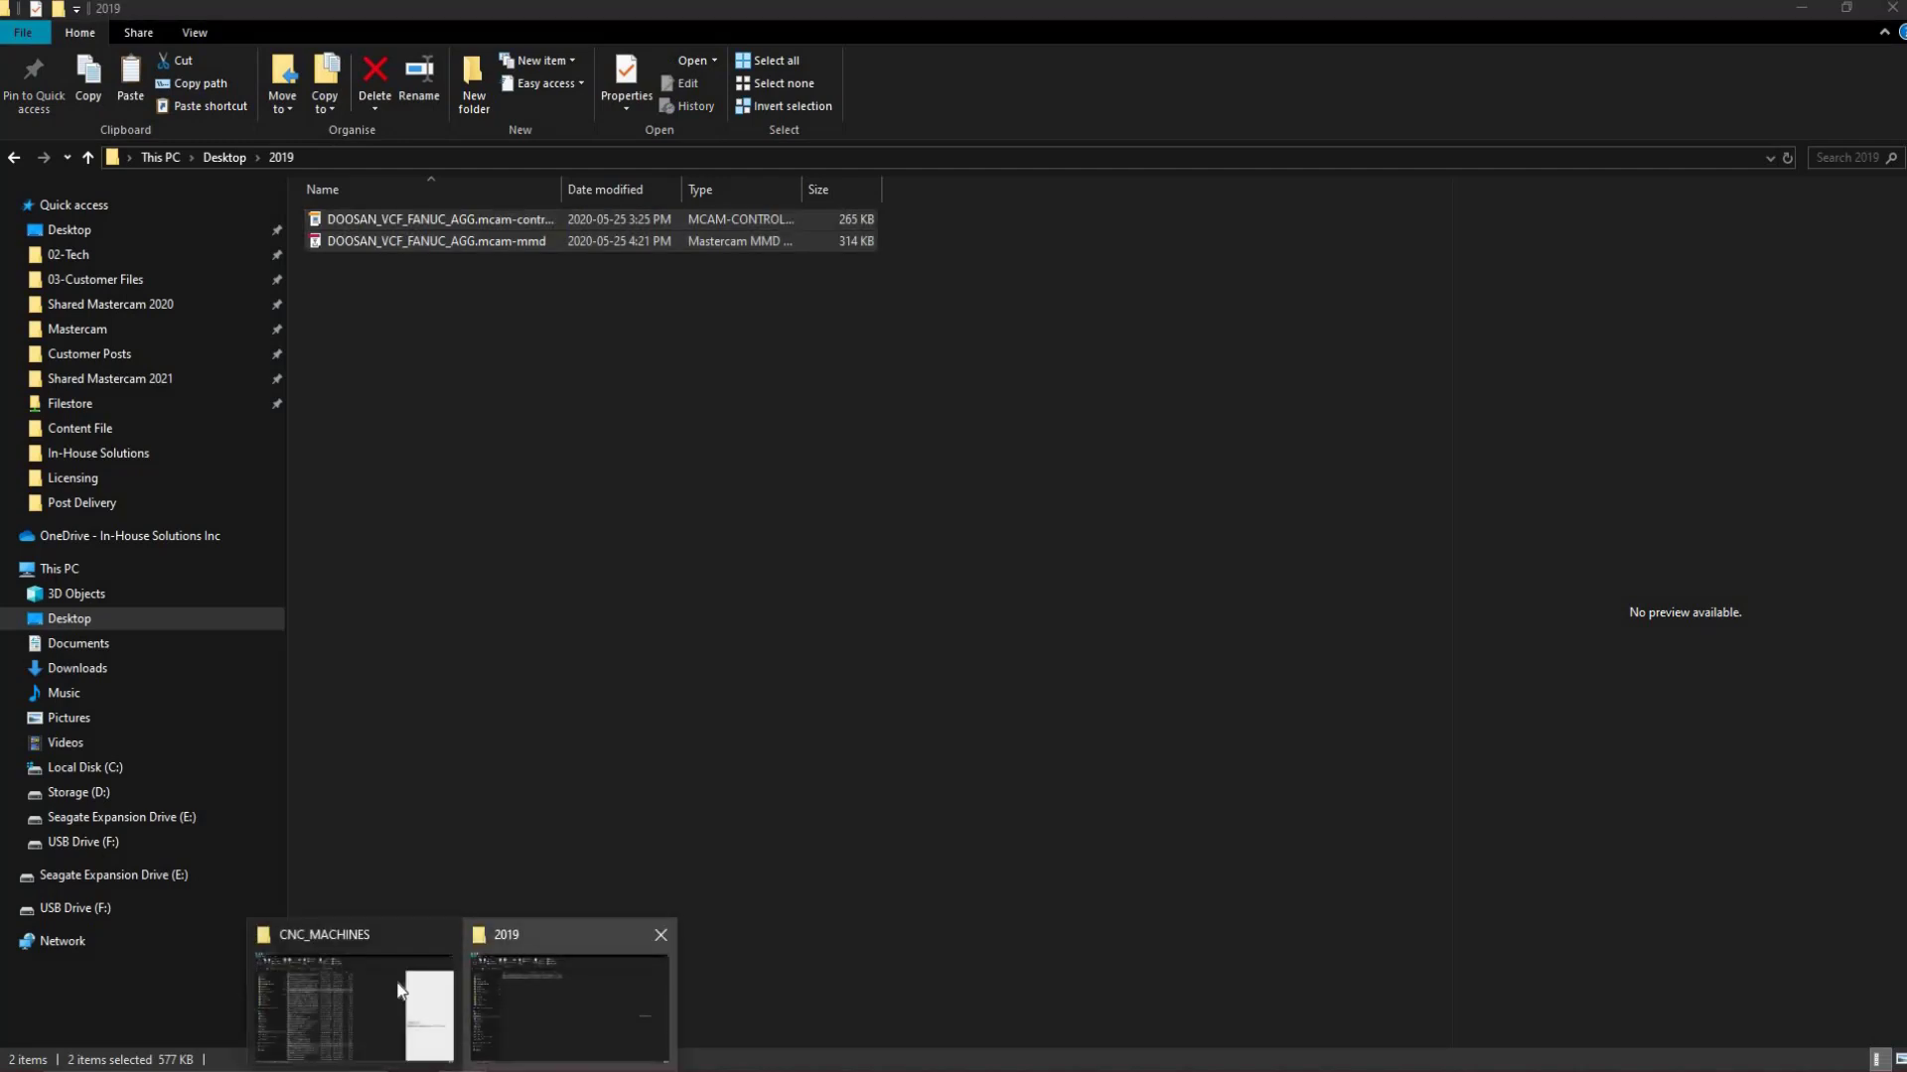
{"action": "left_click", "coordinate": [400, 990]}
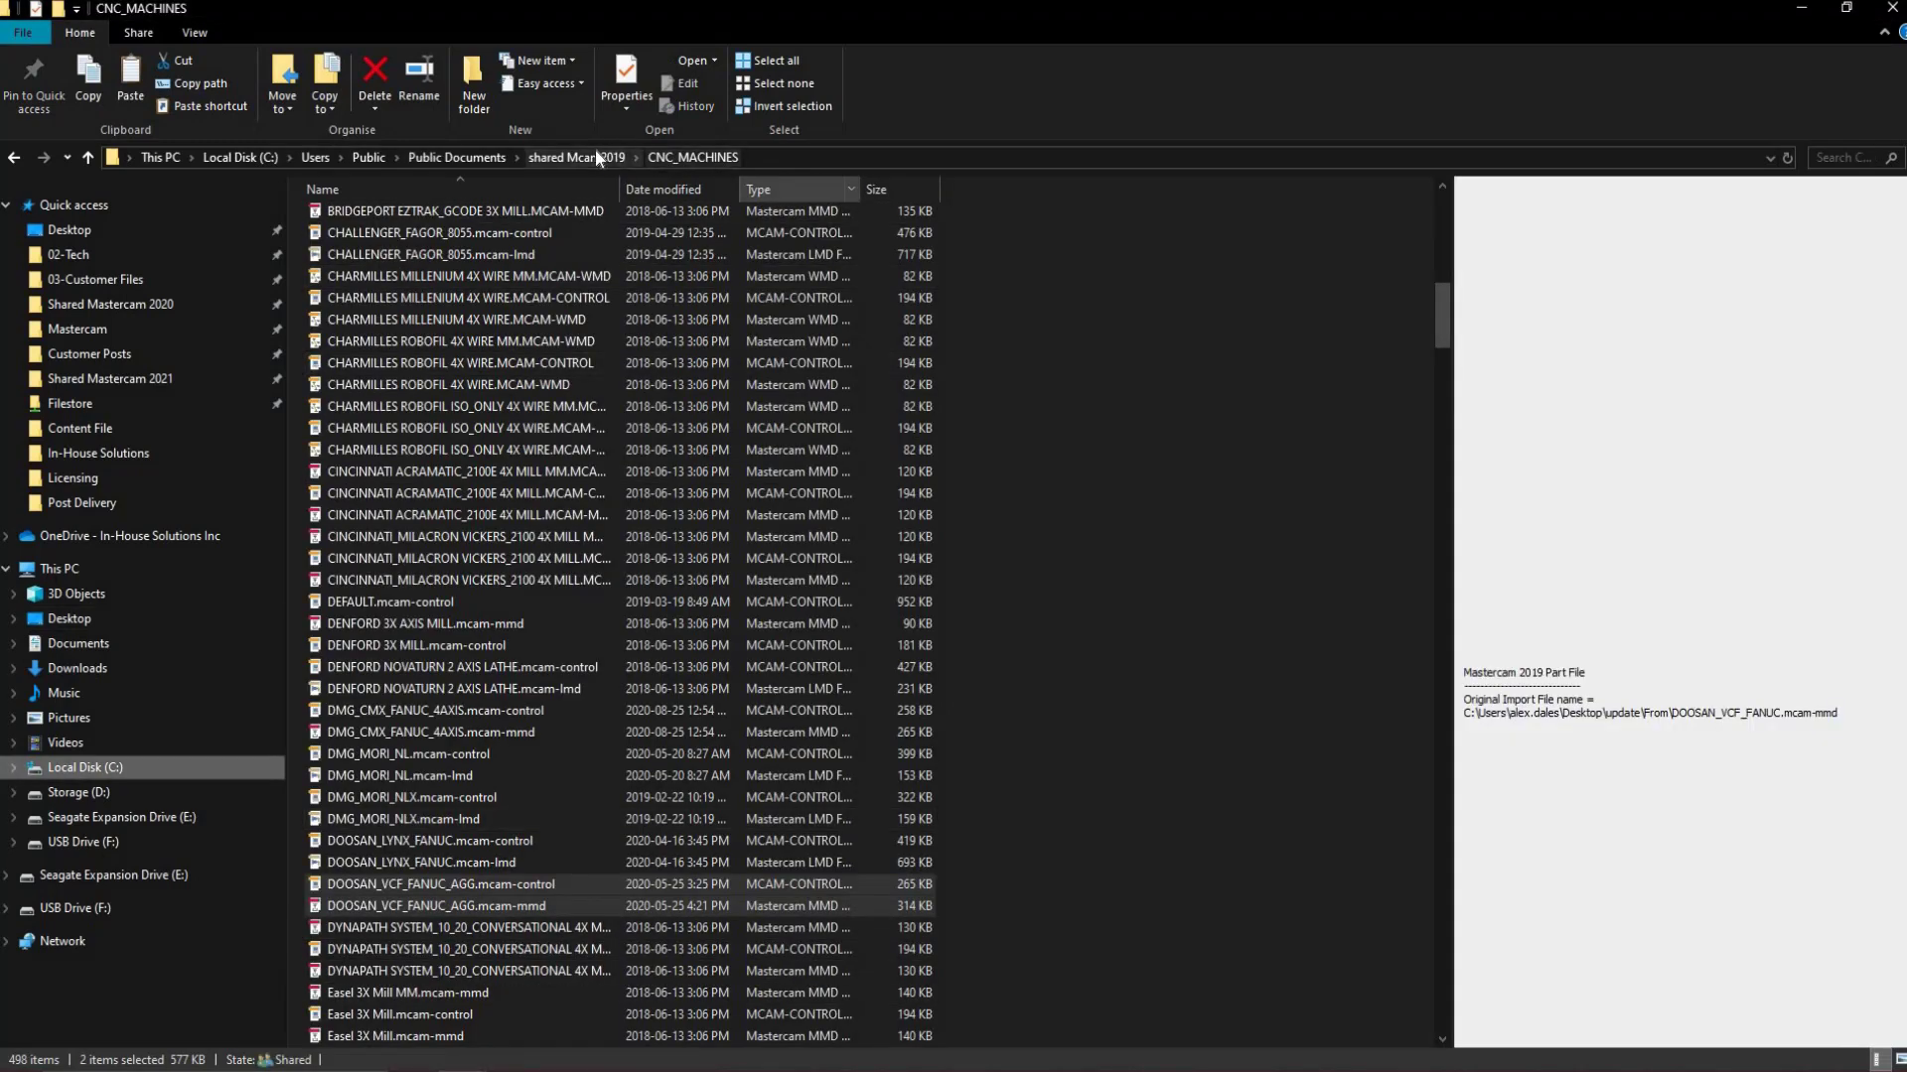
{"action": "left_click", "coordinate": [595, 155]}
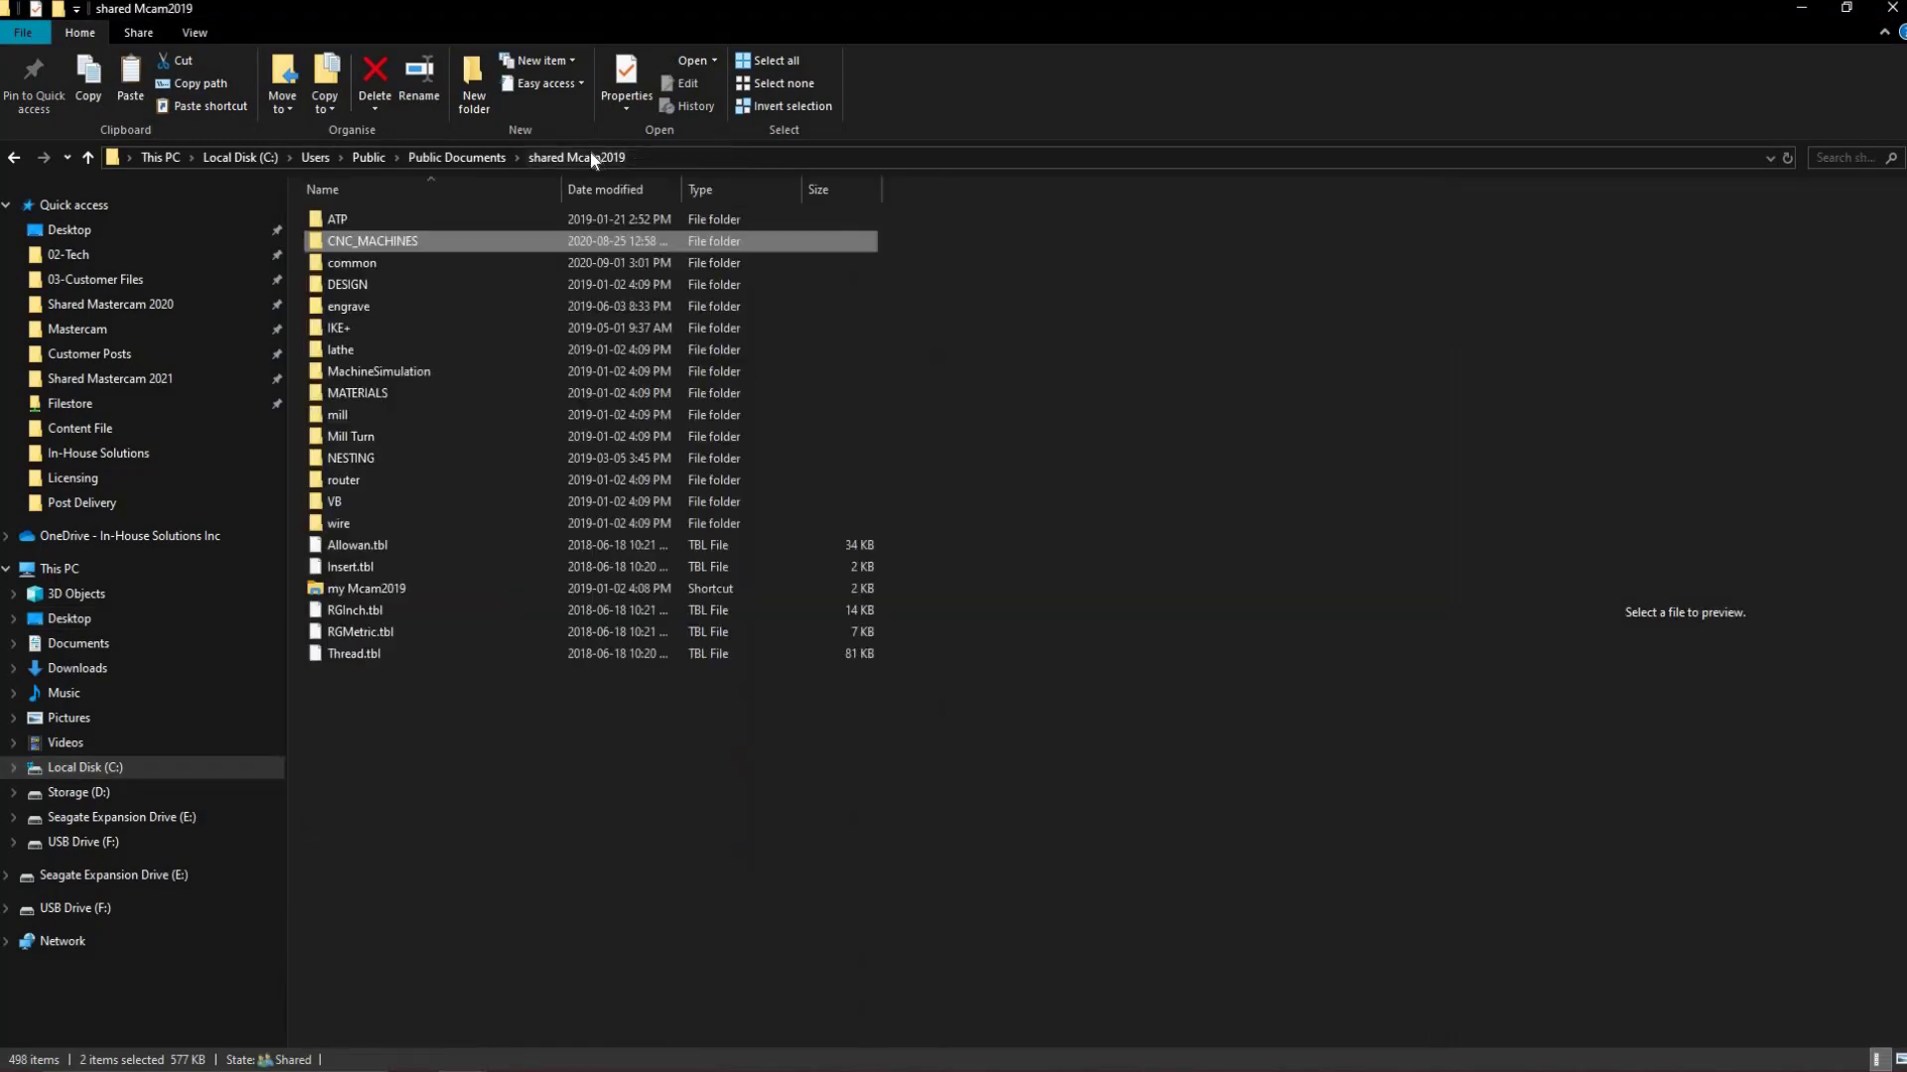
{"action": "left_click", "coordinate": [338, 416]}
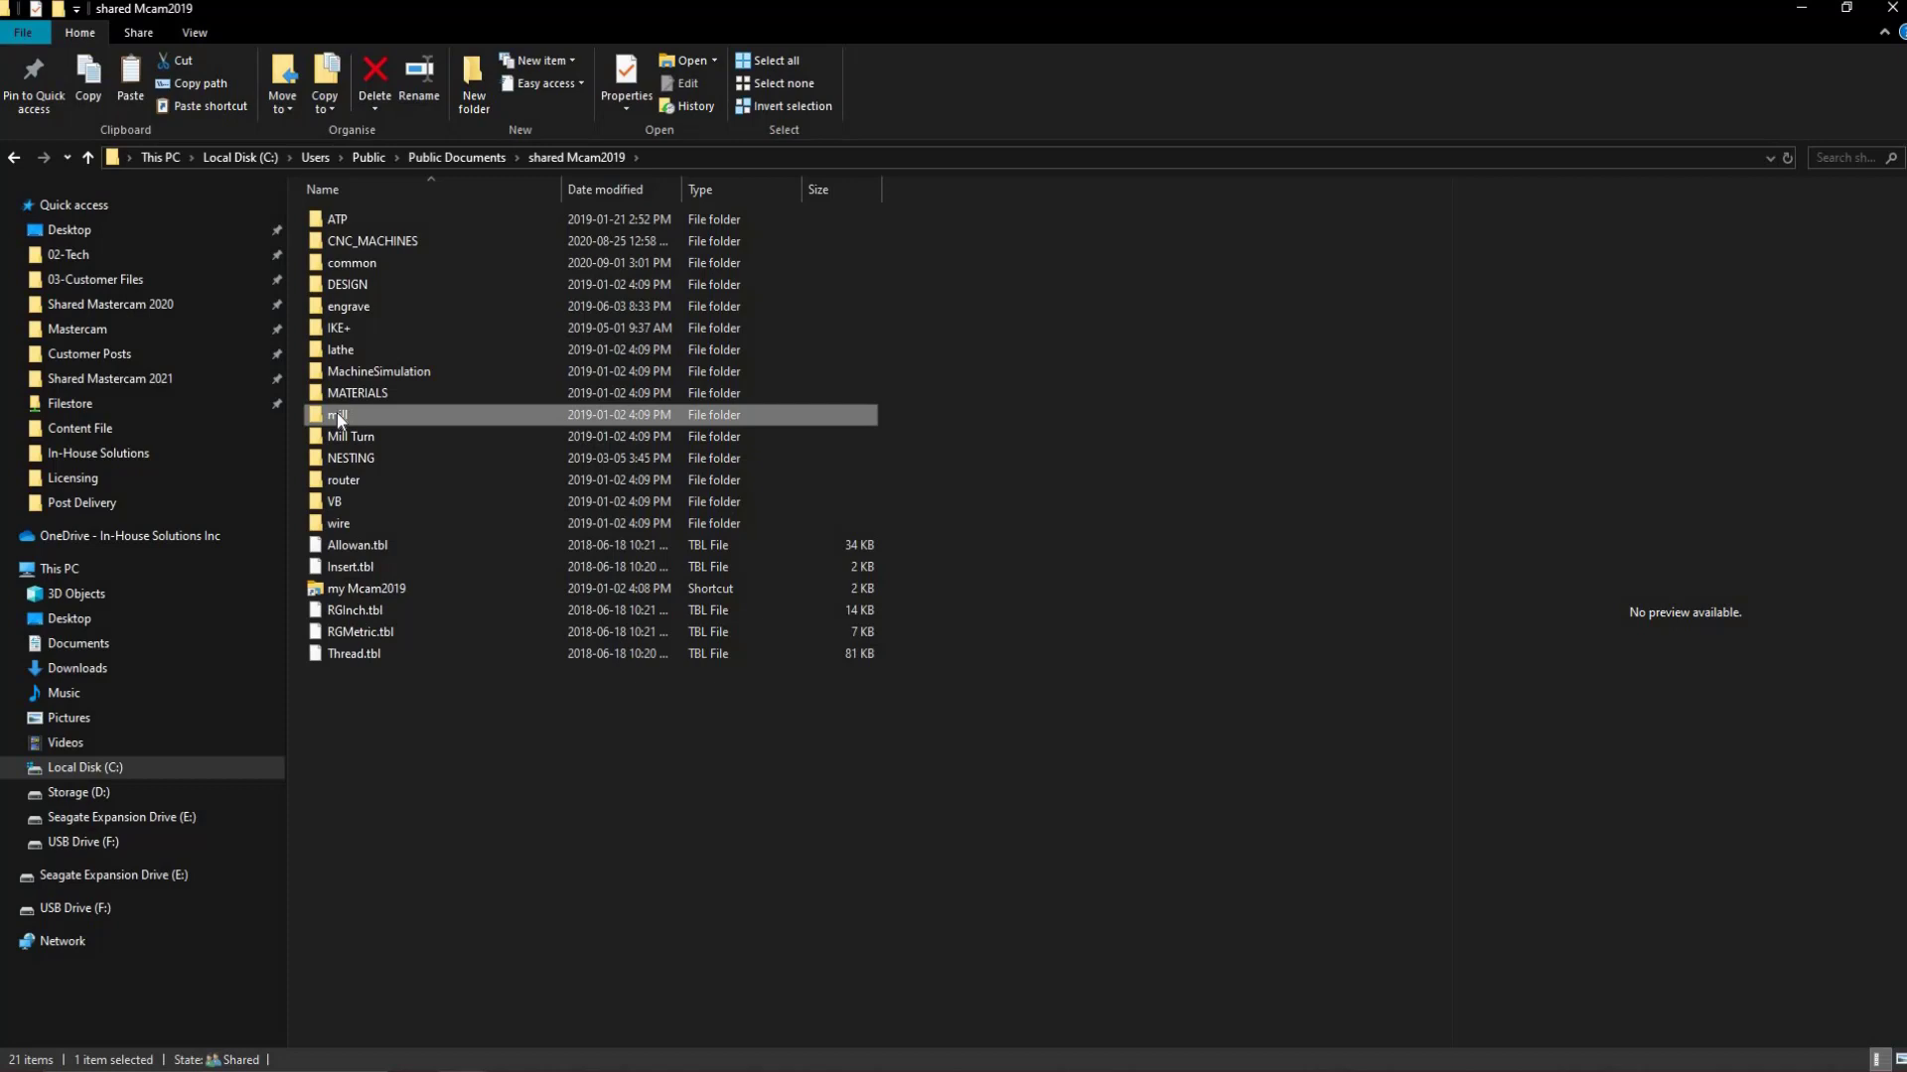
{"action": "double_click", "coordinate": [337, 413]}
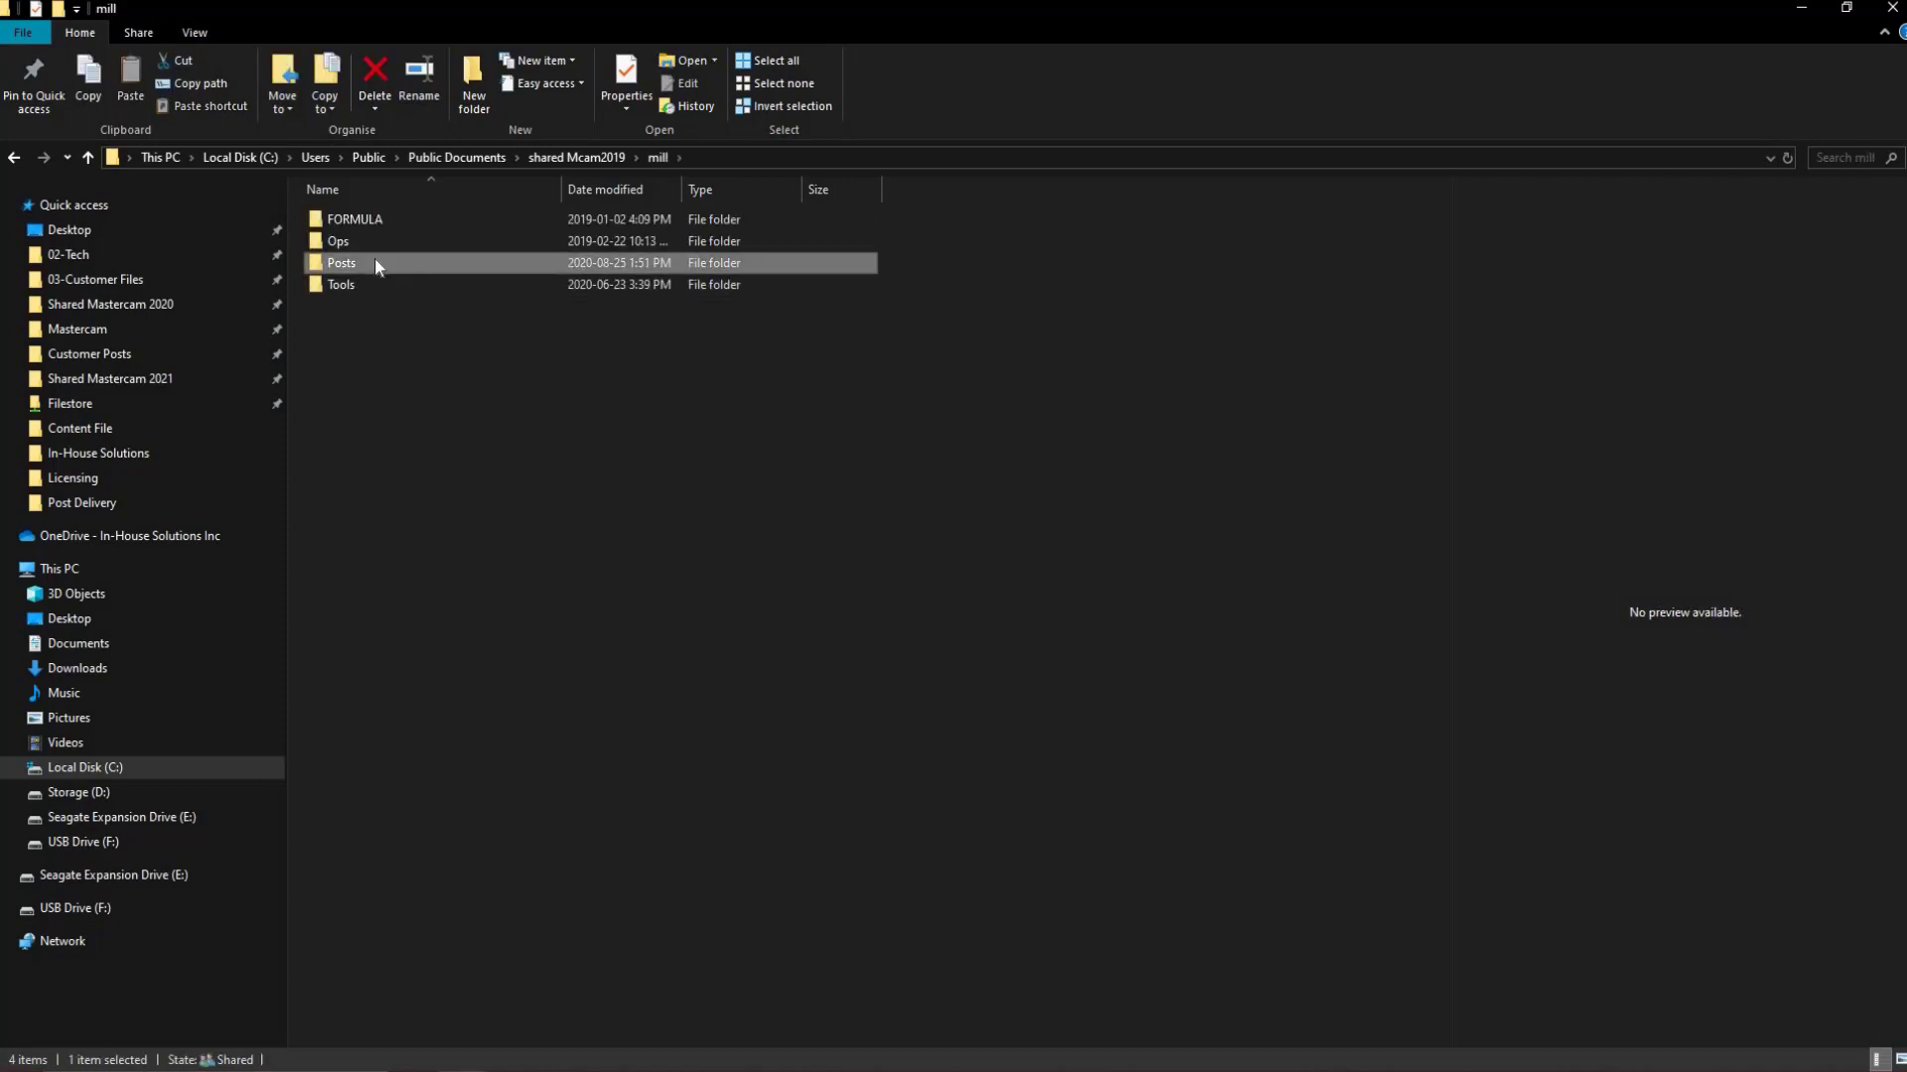
{"action": "double_click", "coordinate": [341, 263]}
Step: Copy the DOOSAN_VCF_FANUC_AGG.psb and DOOSAN_VCF_FANUC_AGG.psT post files
{"action": "left_click", "coordinate": [448, 354]}
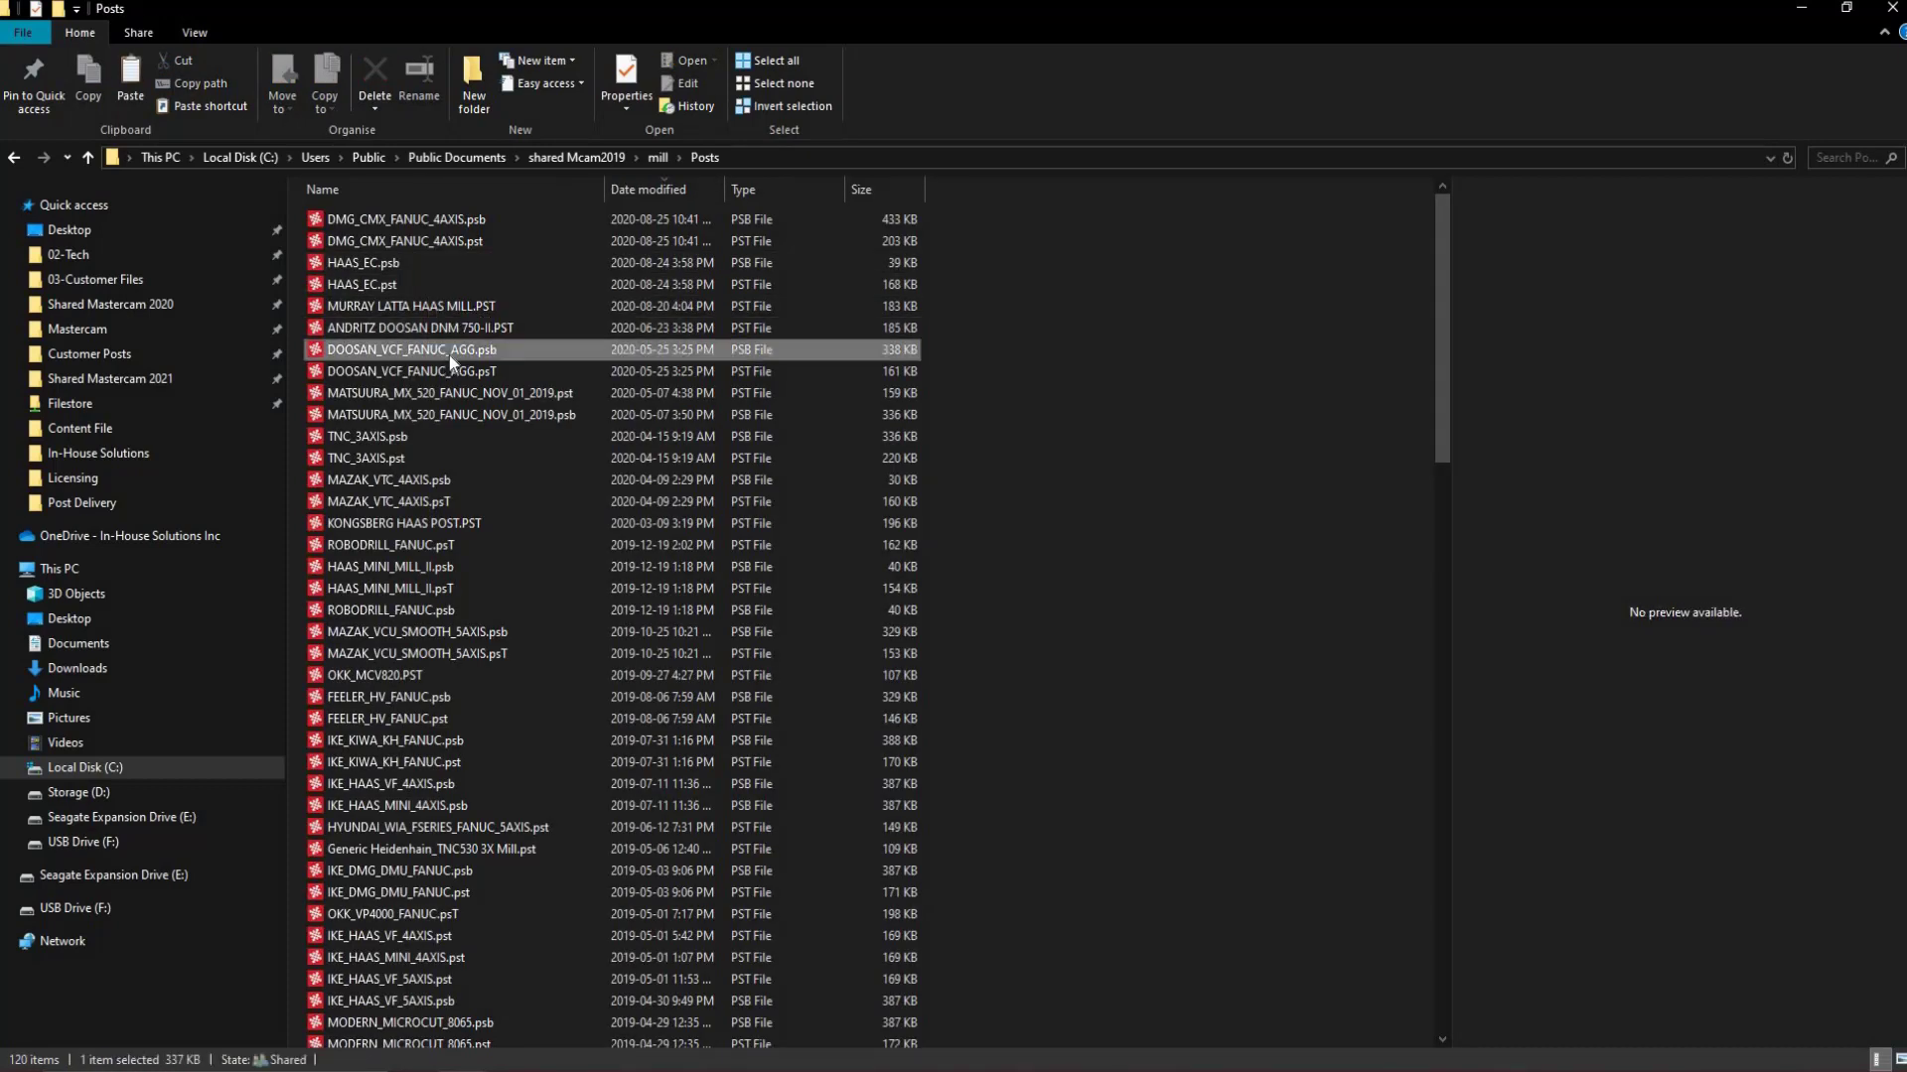
{"action": "left_click", "coordinate": [472, 375], "text": "shift"}
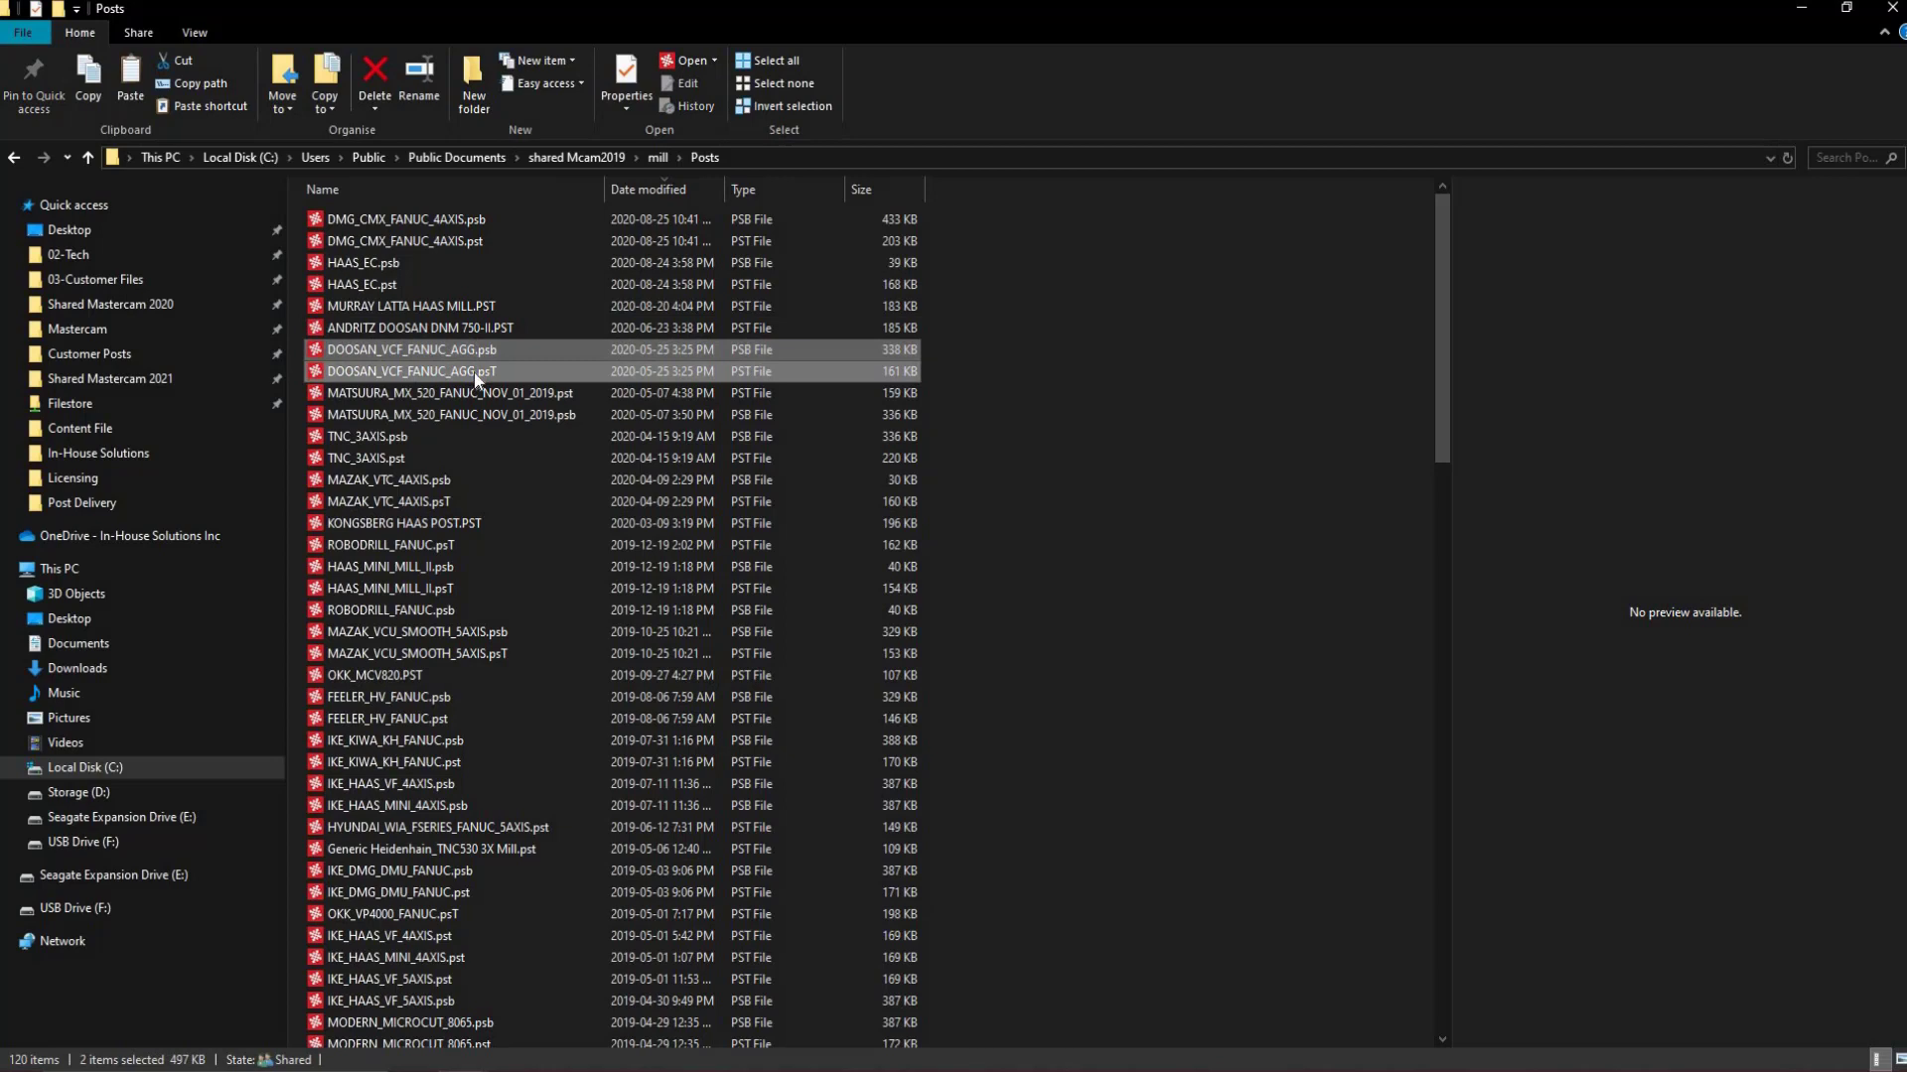
{"action": "right_click", "coordinate": [474, 373]}
{"action": "left_click", "coordinate": [538, 638]}
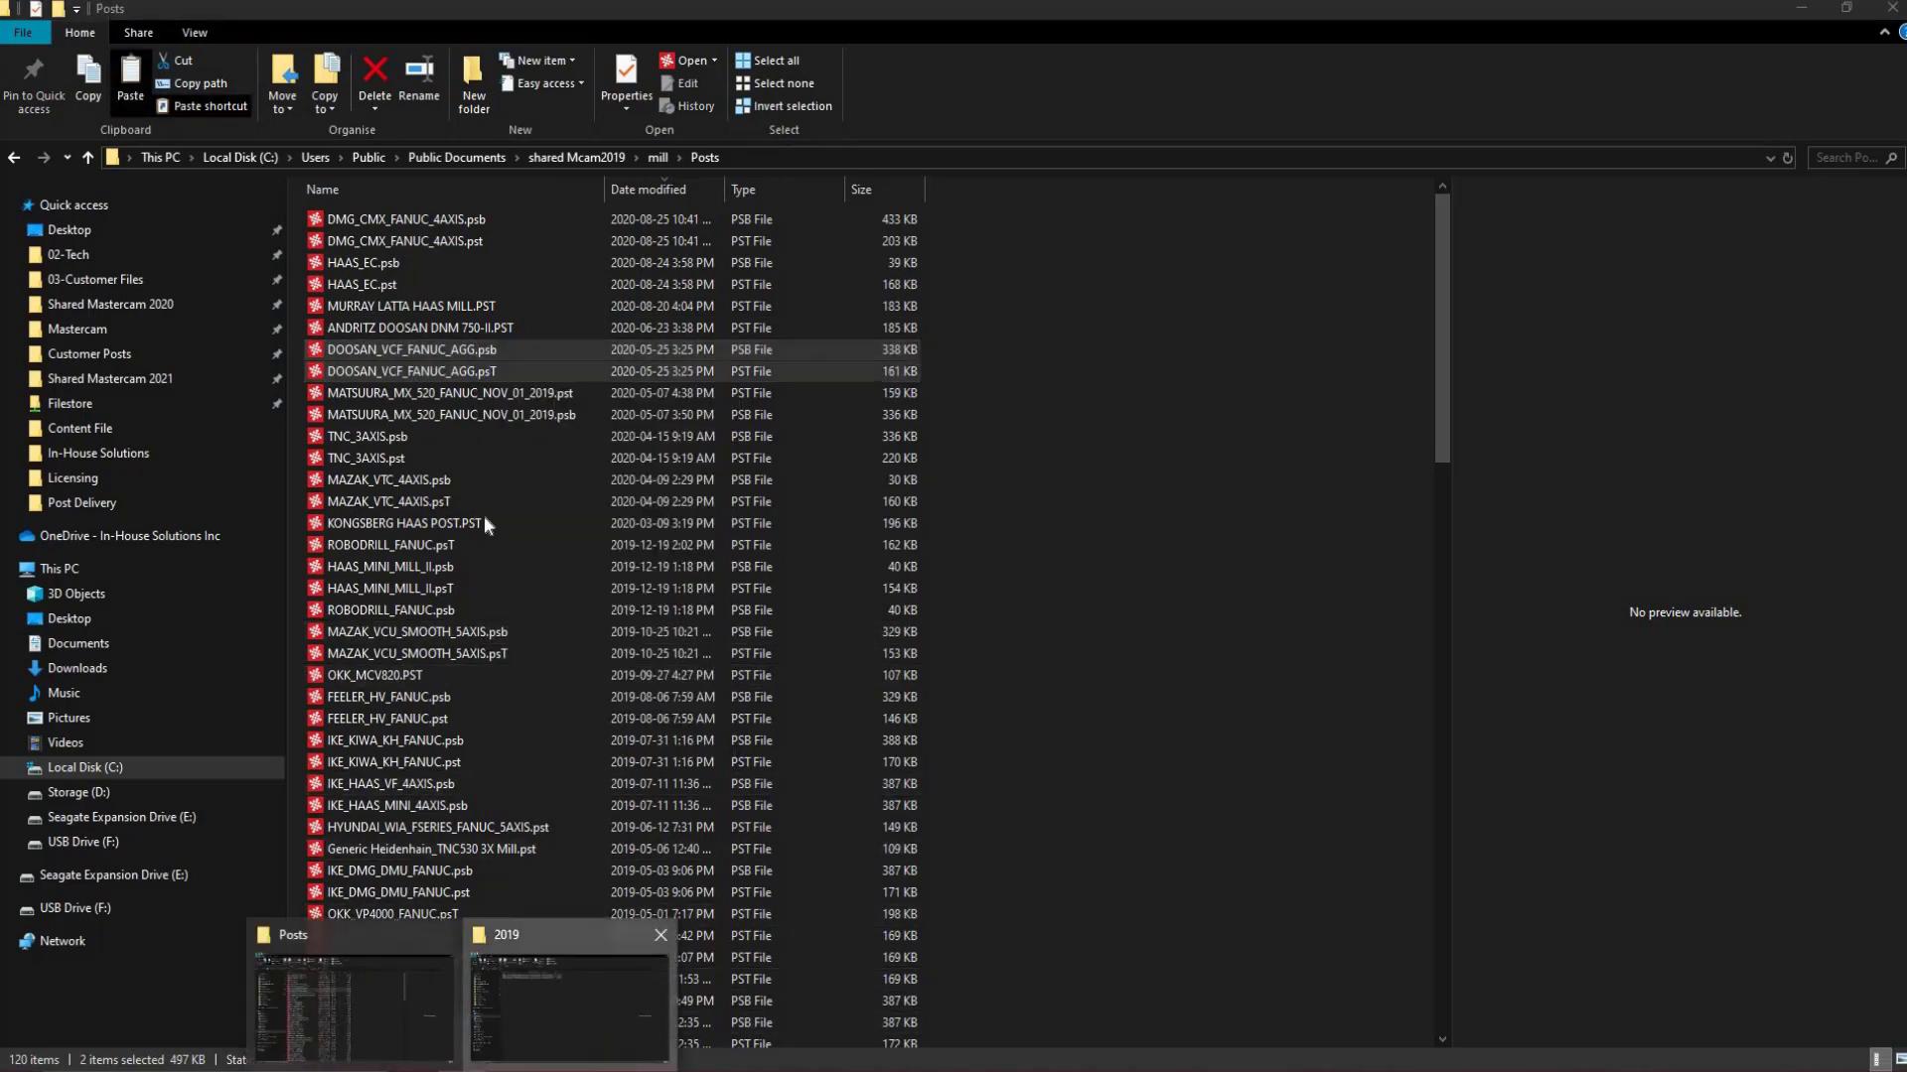
Step: Paste the two copied post files into the 2019 folder on the Desktop
{"action": "left_click", "coordinate": [522, 1007]}
{"action": "right_click", "coordinate": [431, 314]}
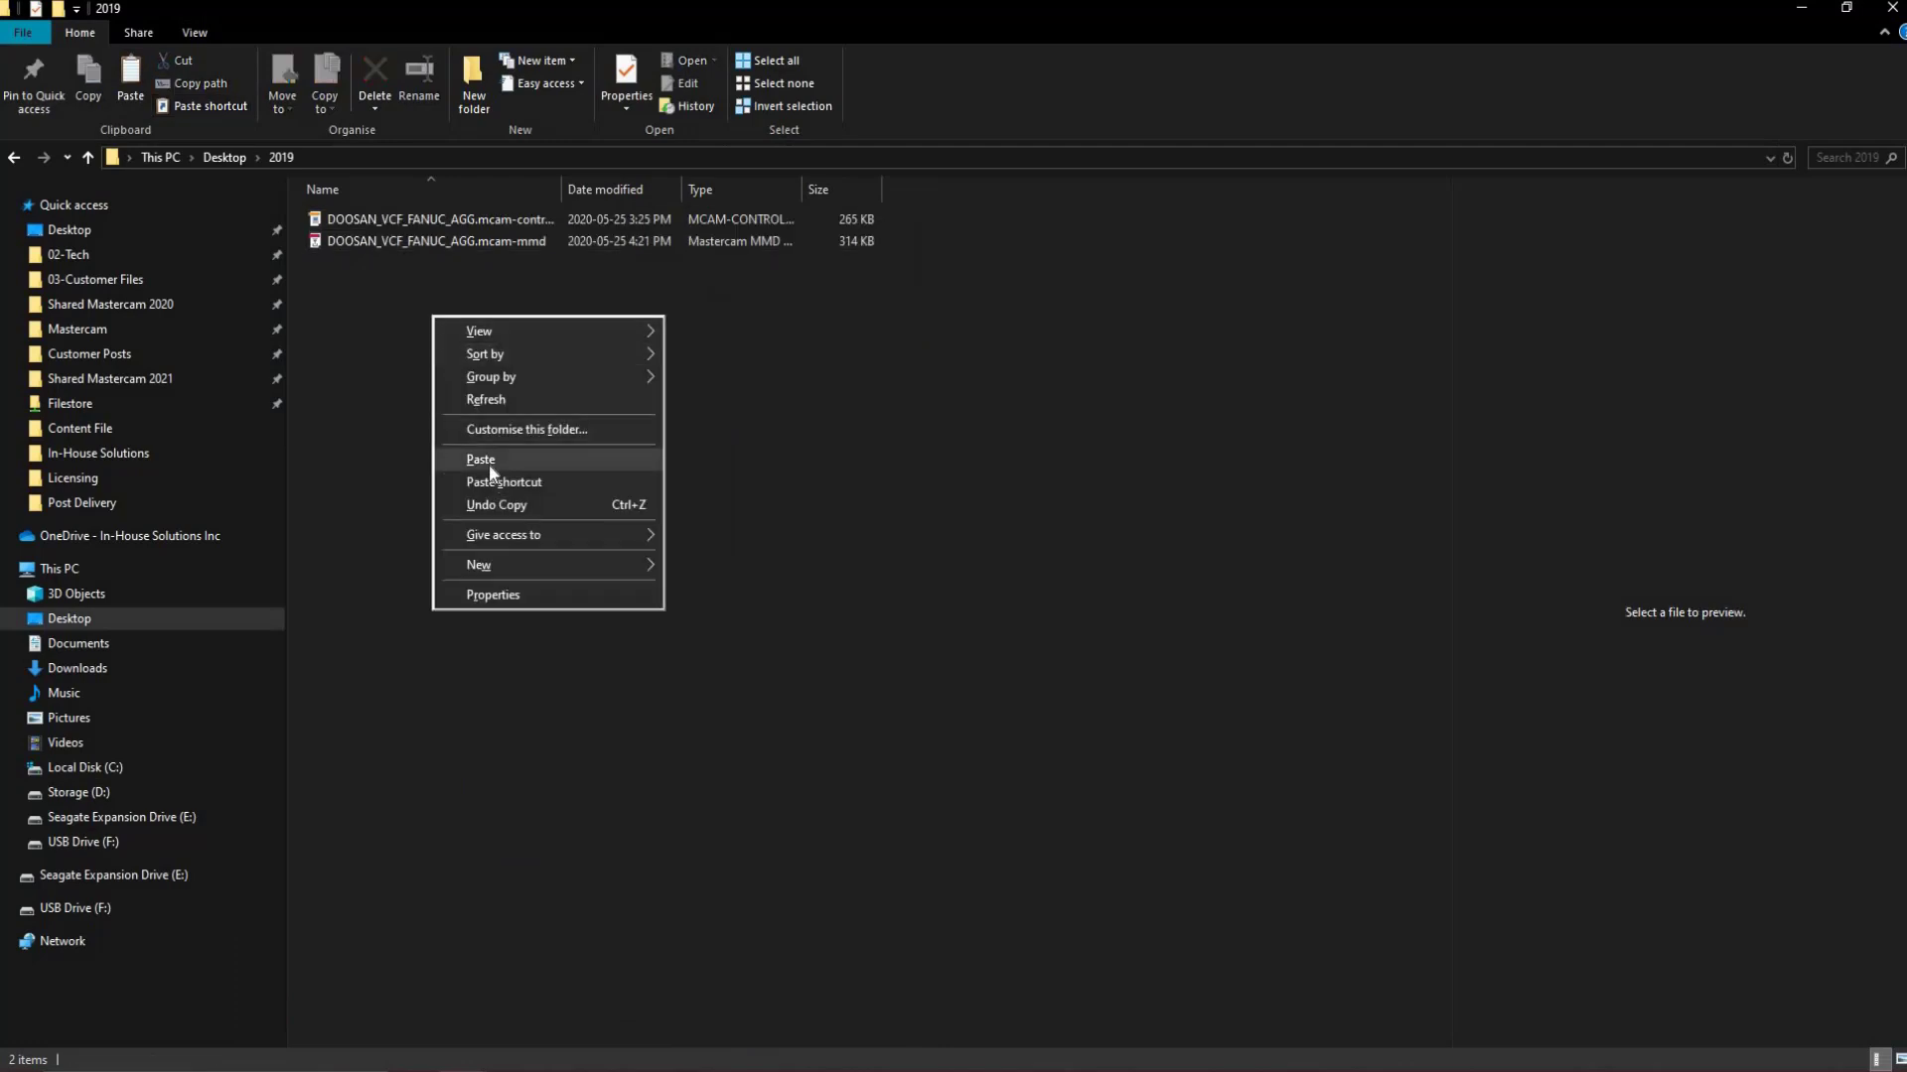
{"action": "left_click", "coordinate": [486, 464]}
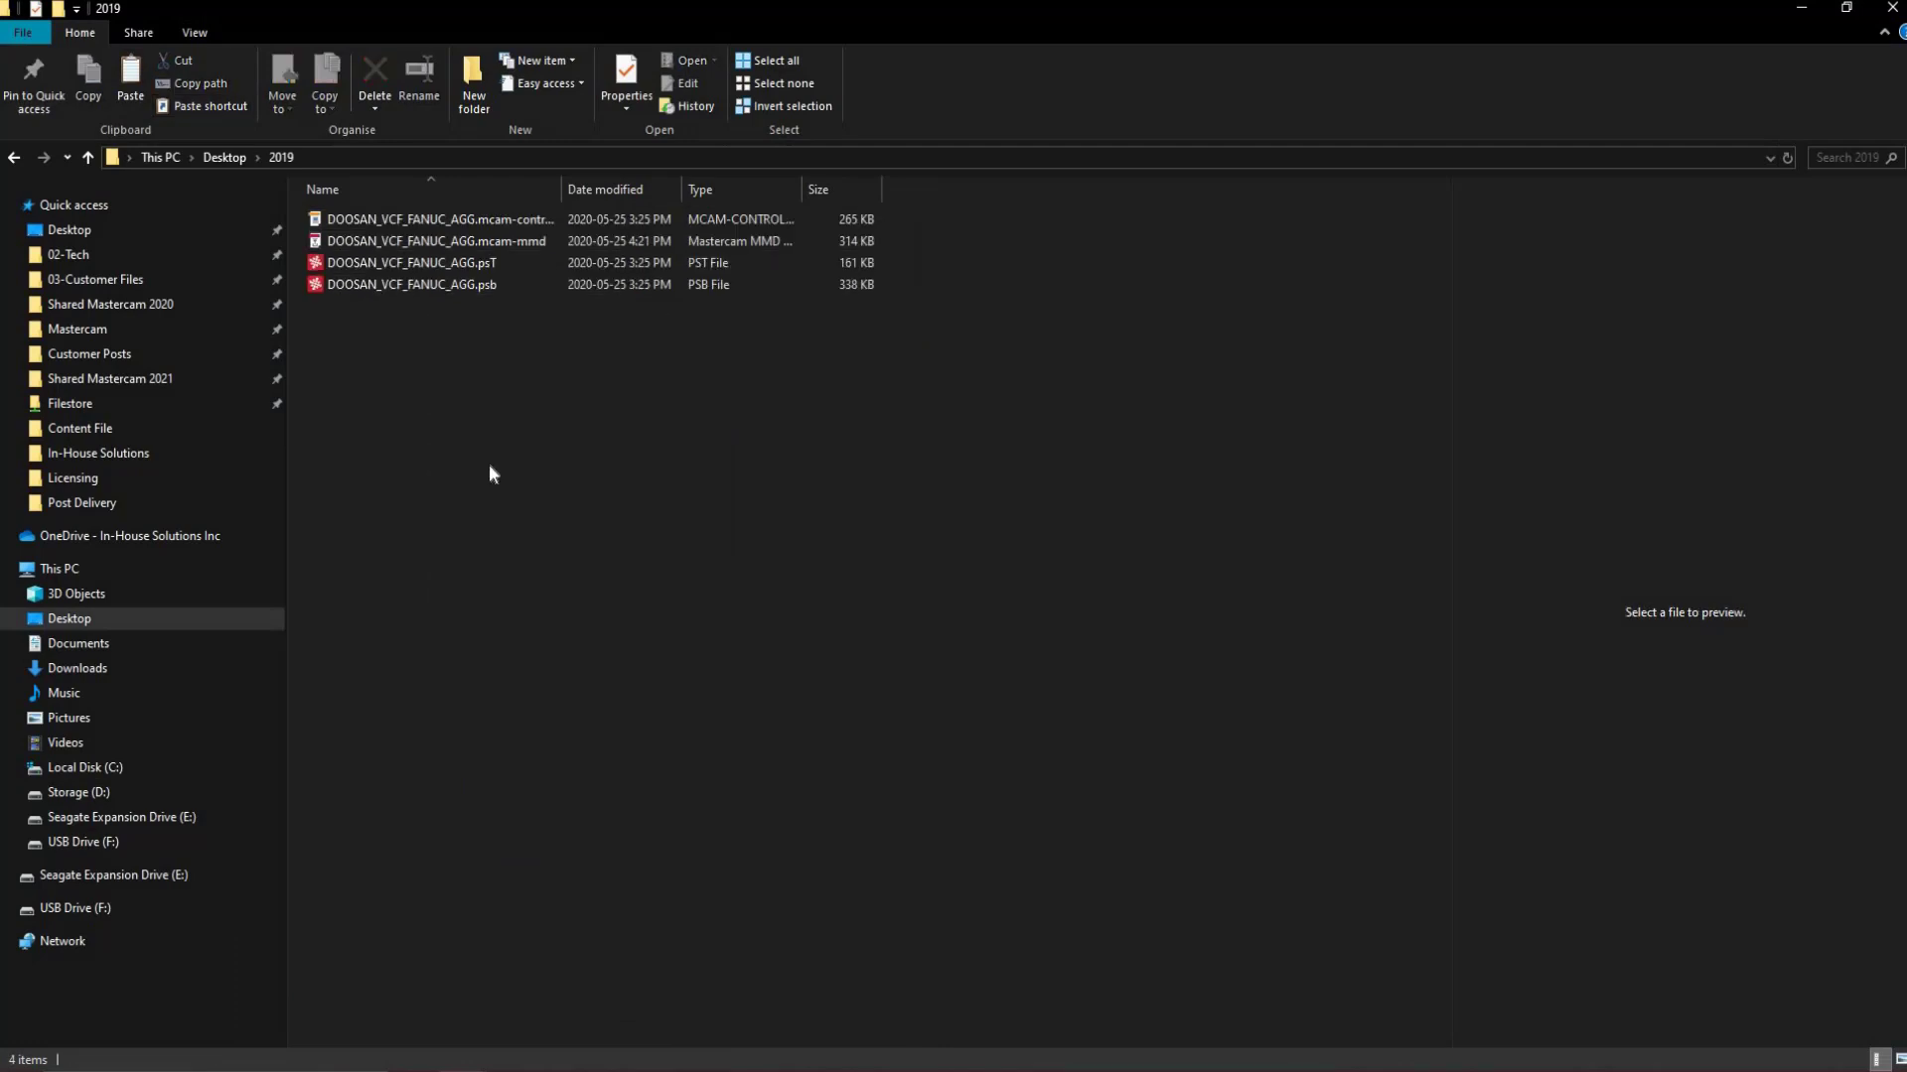
Step: Open DOOSAN_VCF_FANUC_AGG.psT in Notepad++, check the version number in its first line, and close the editor
{"action": "left_click", "coordinate": [438, 266]}
{"action": "right_click", "coordinate": [451, 266]}
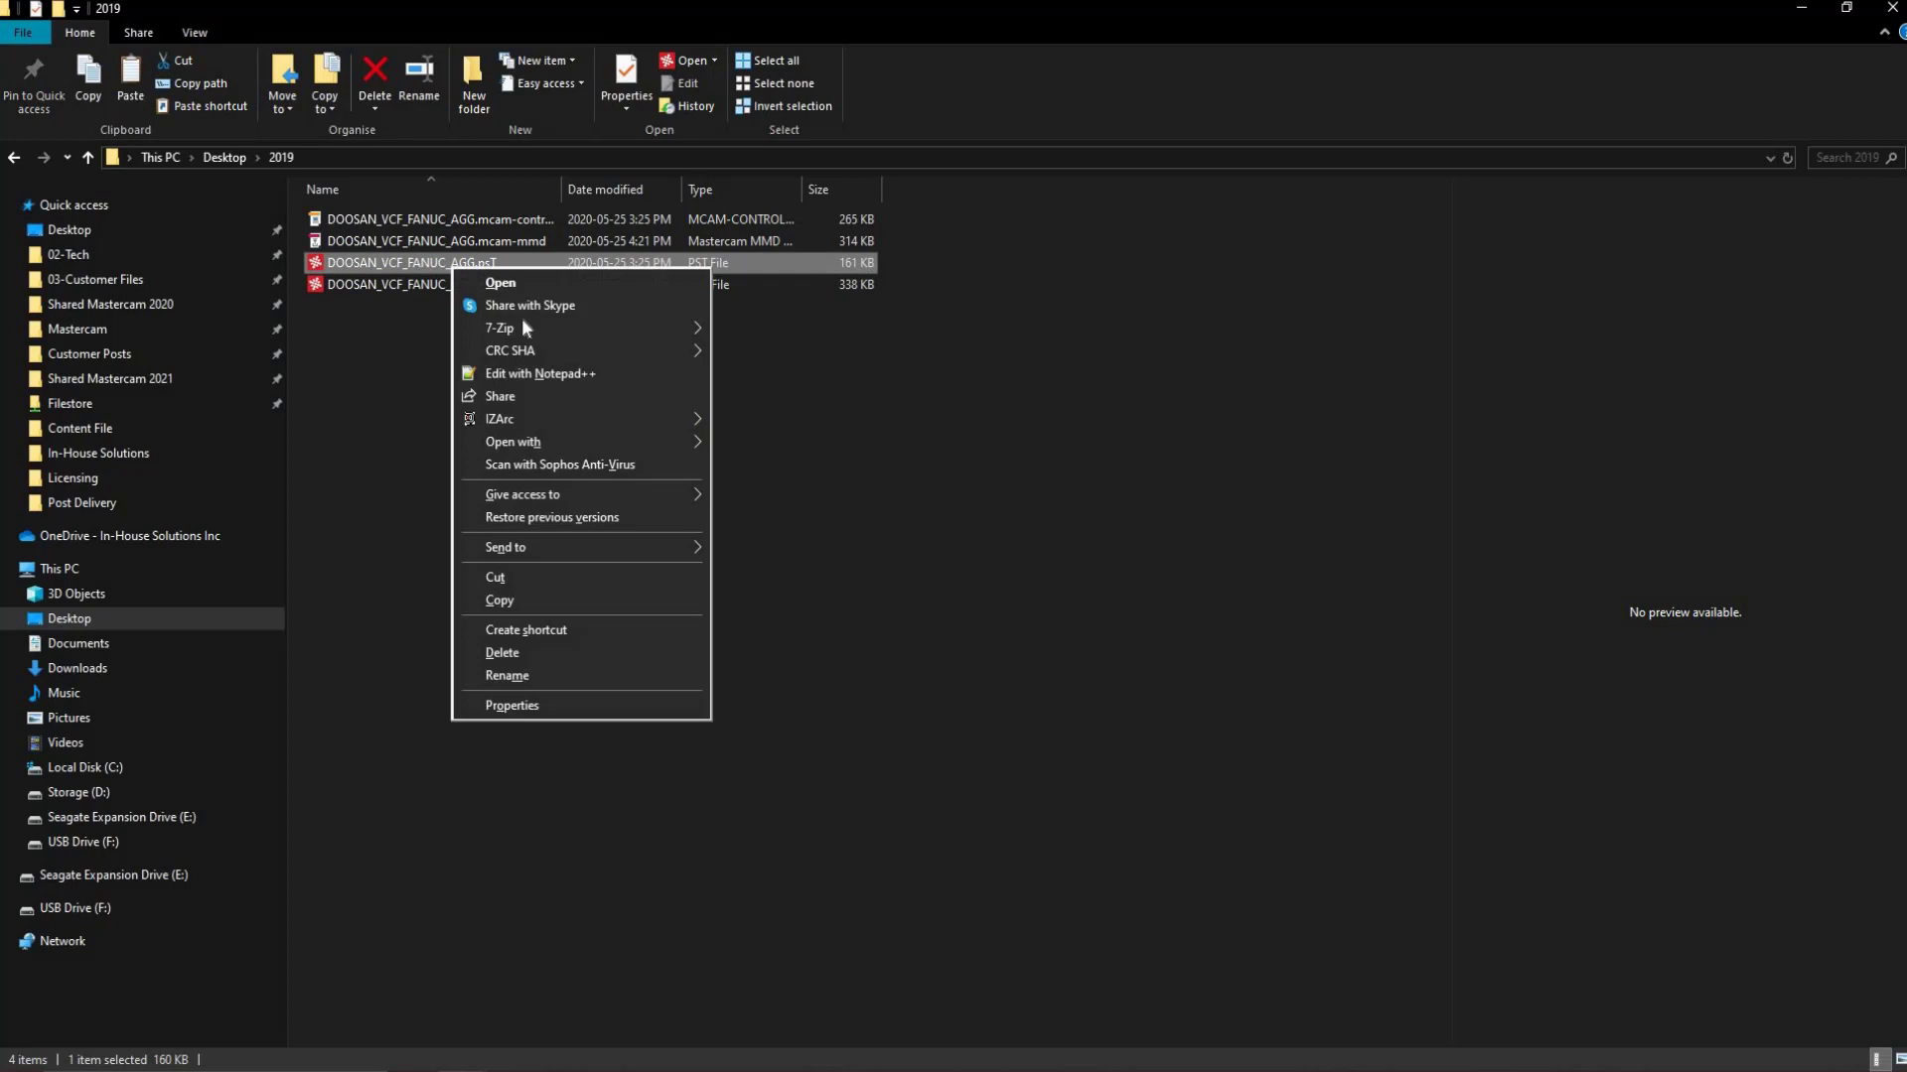
{"action": "left_click", "coordinate": [544, 373]}
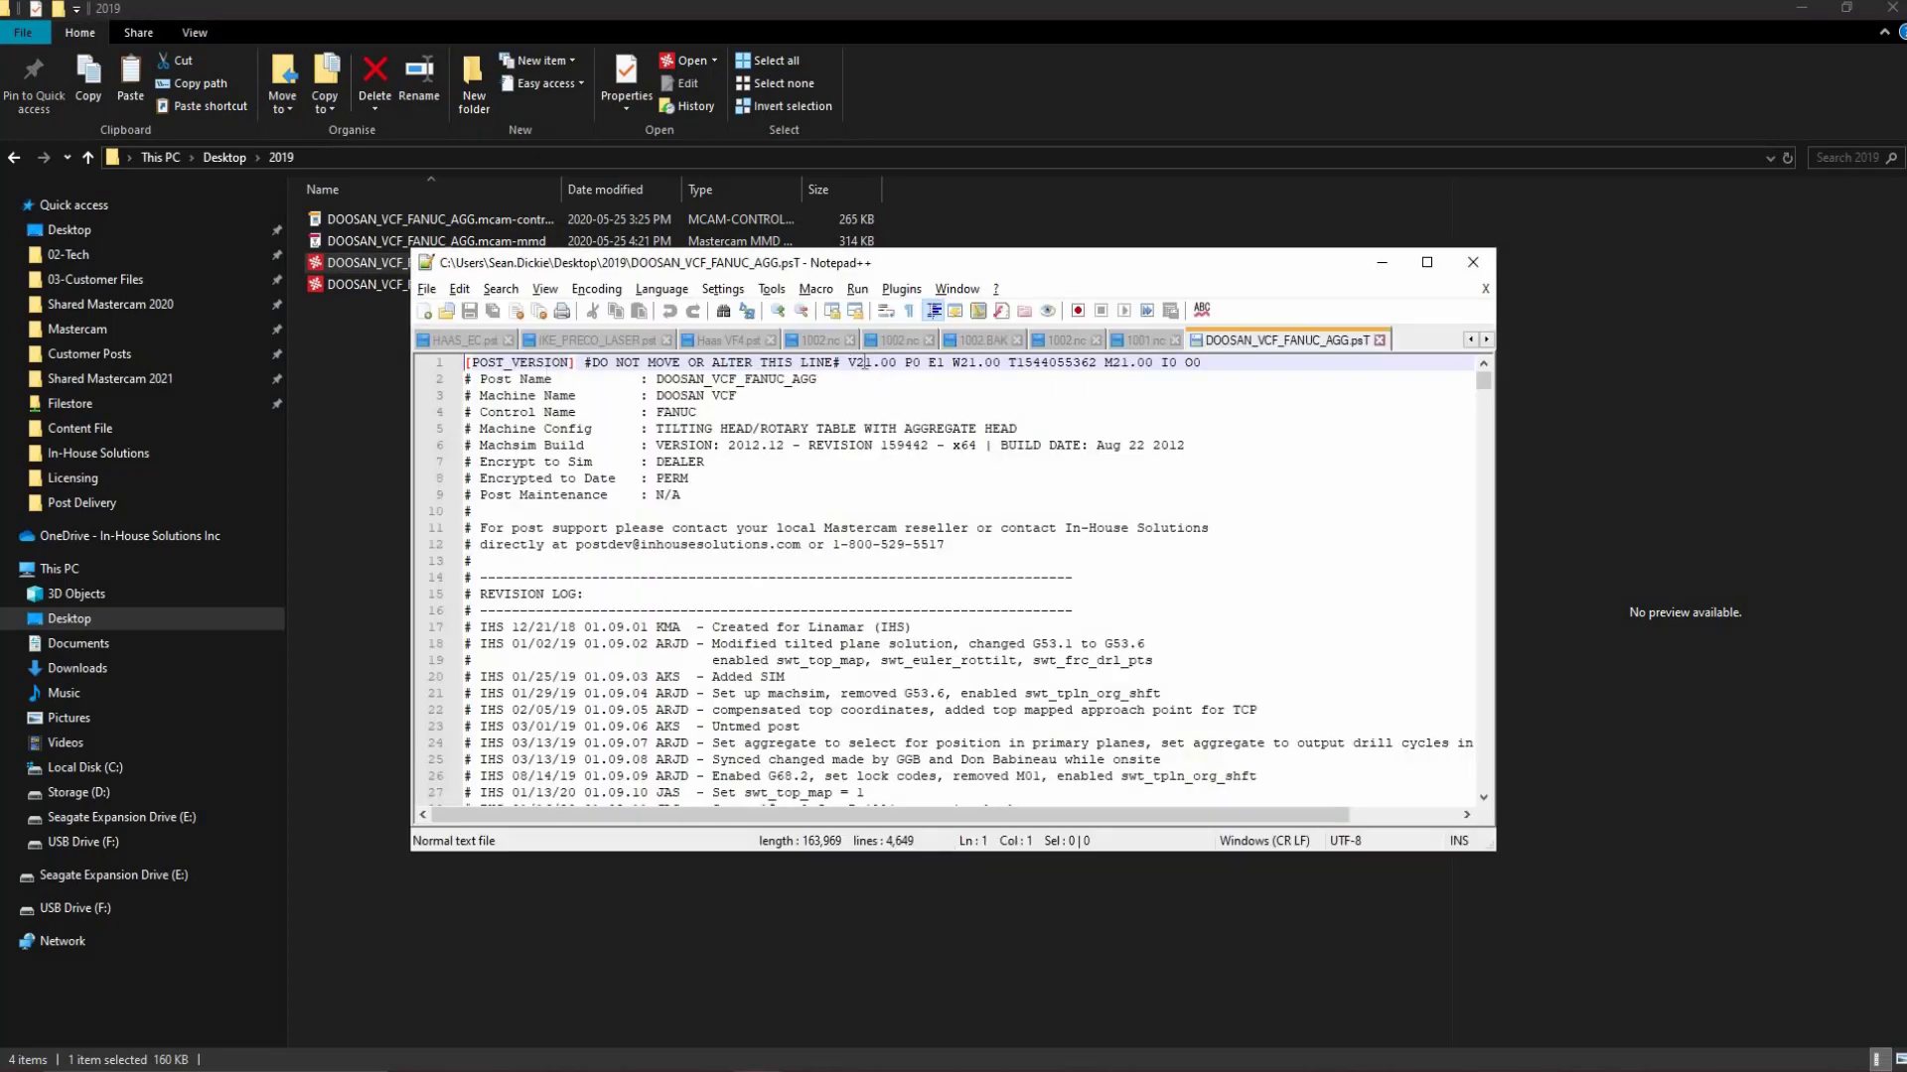
{"action": "left_click_drag", "start_coordinate": [848, 362], "coordinate": [897, 362]}
{"action": "left_click", "coordinate": [933, 414]}
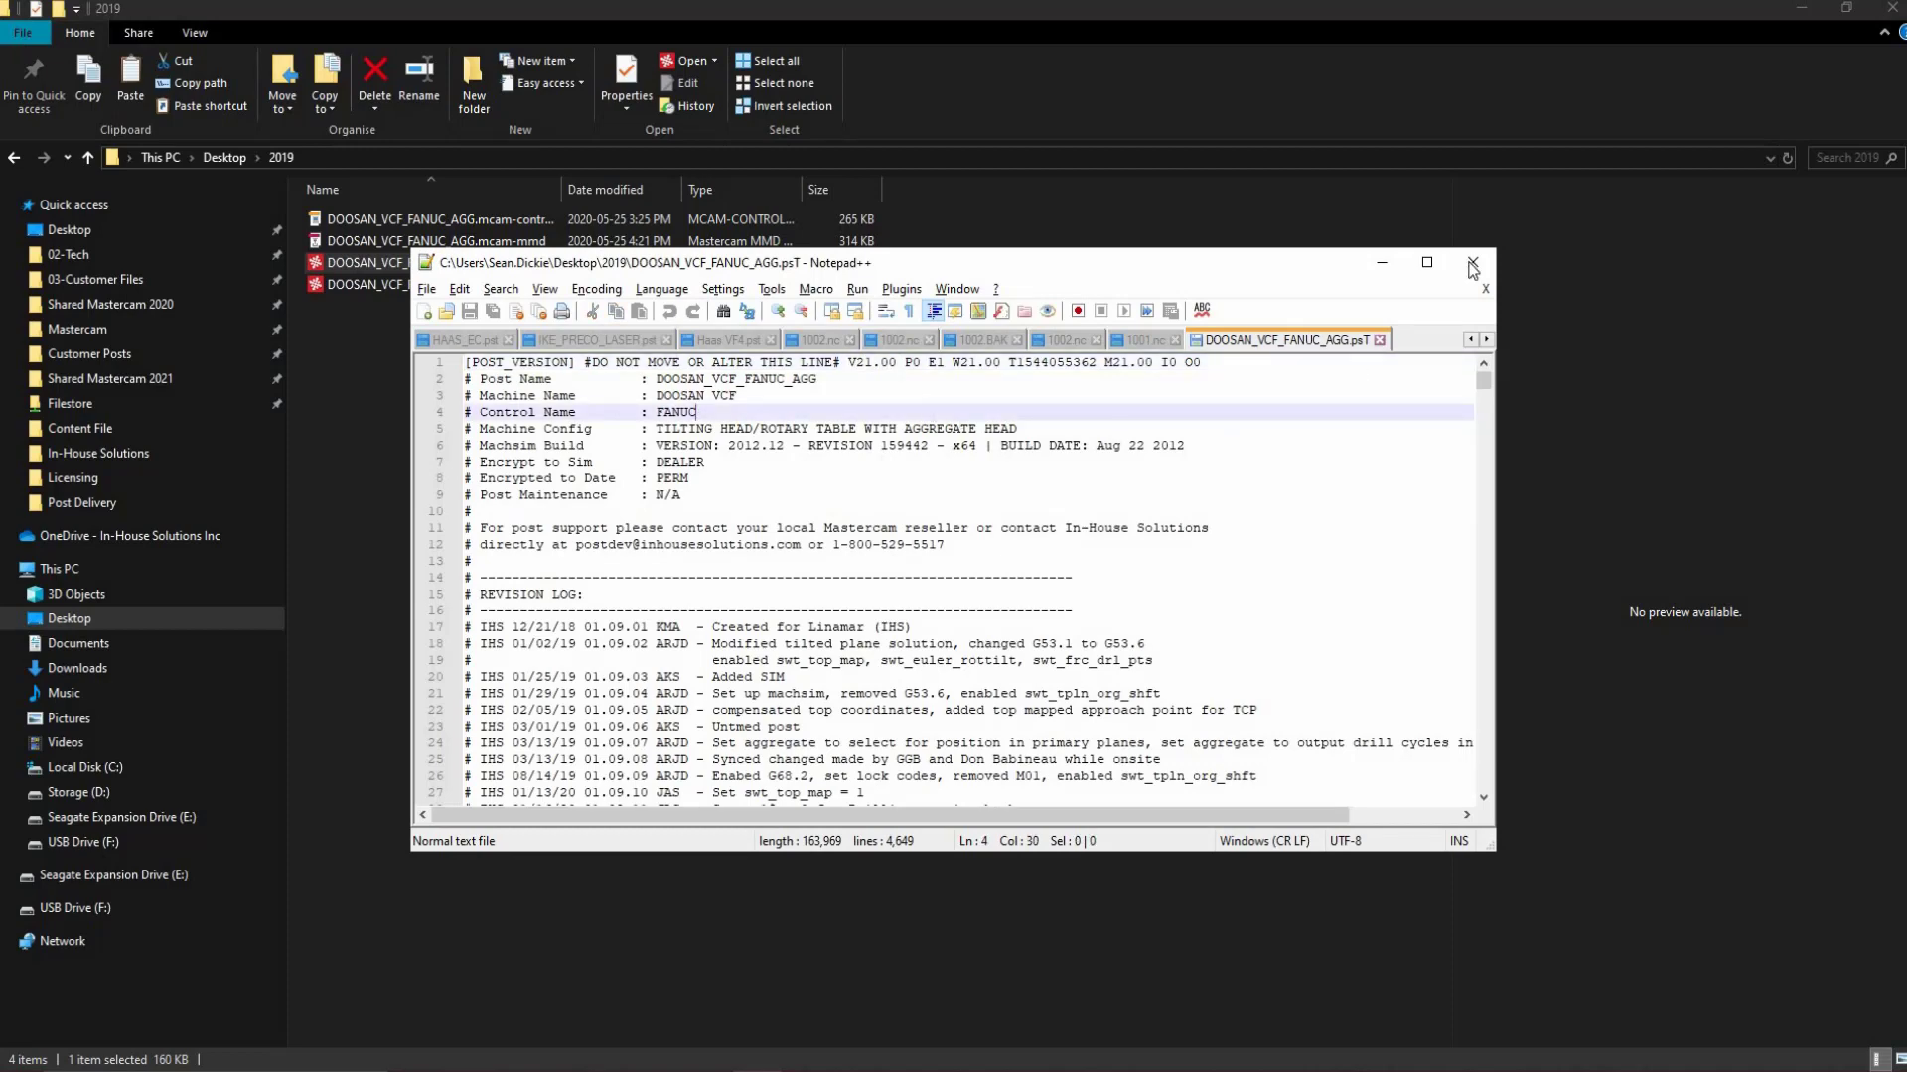
{"action": "left_click", "coordinate": [1473, 264]}
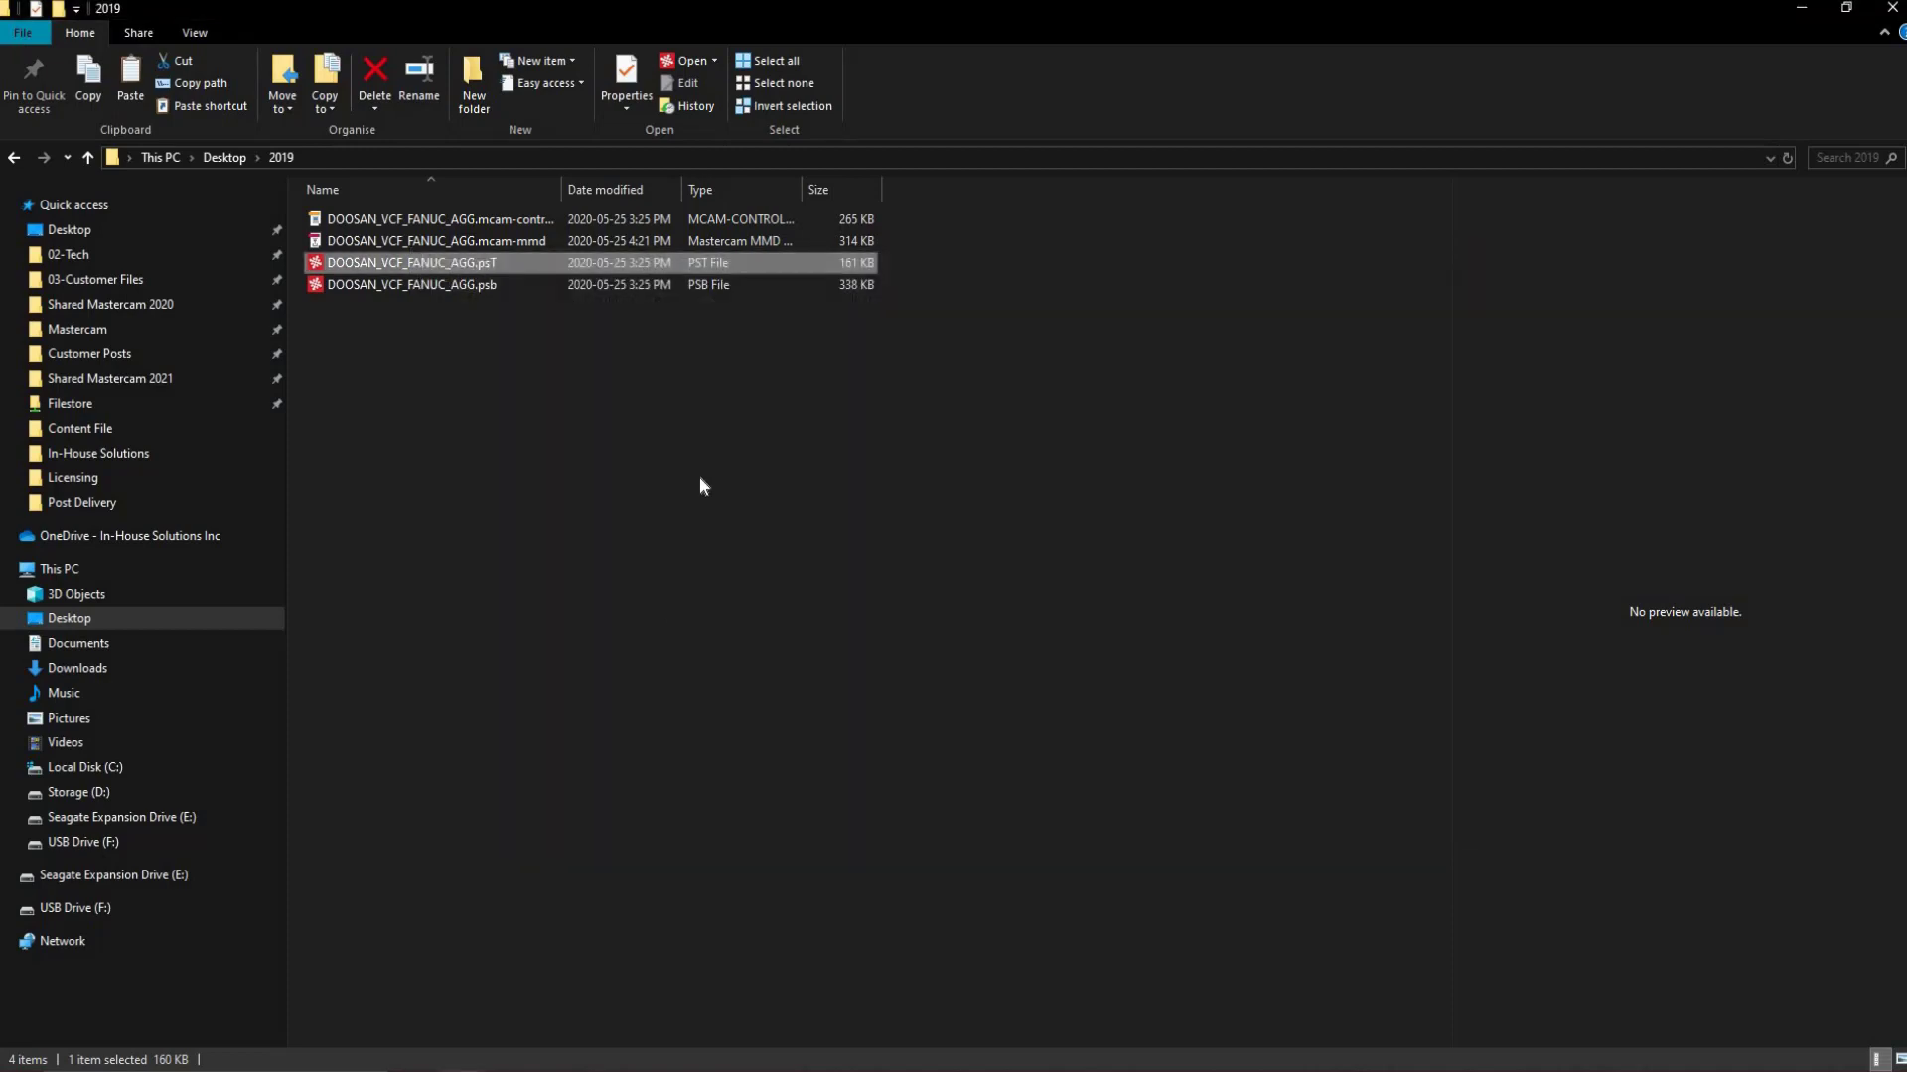
Step: Go up to the Desktop folder and create a new folder named 2021 there
{"action": "left_click", "coordinate": [217, 161]}
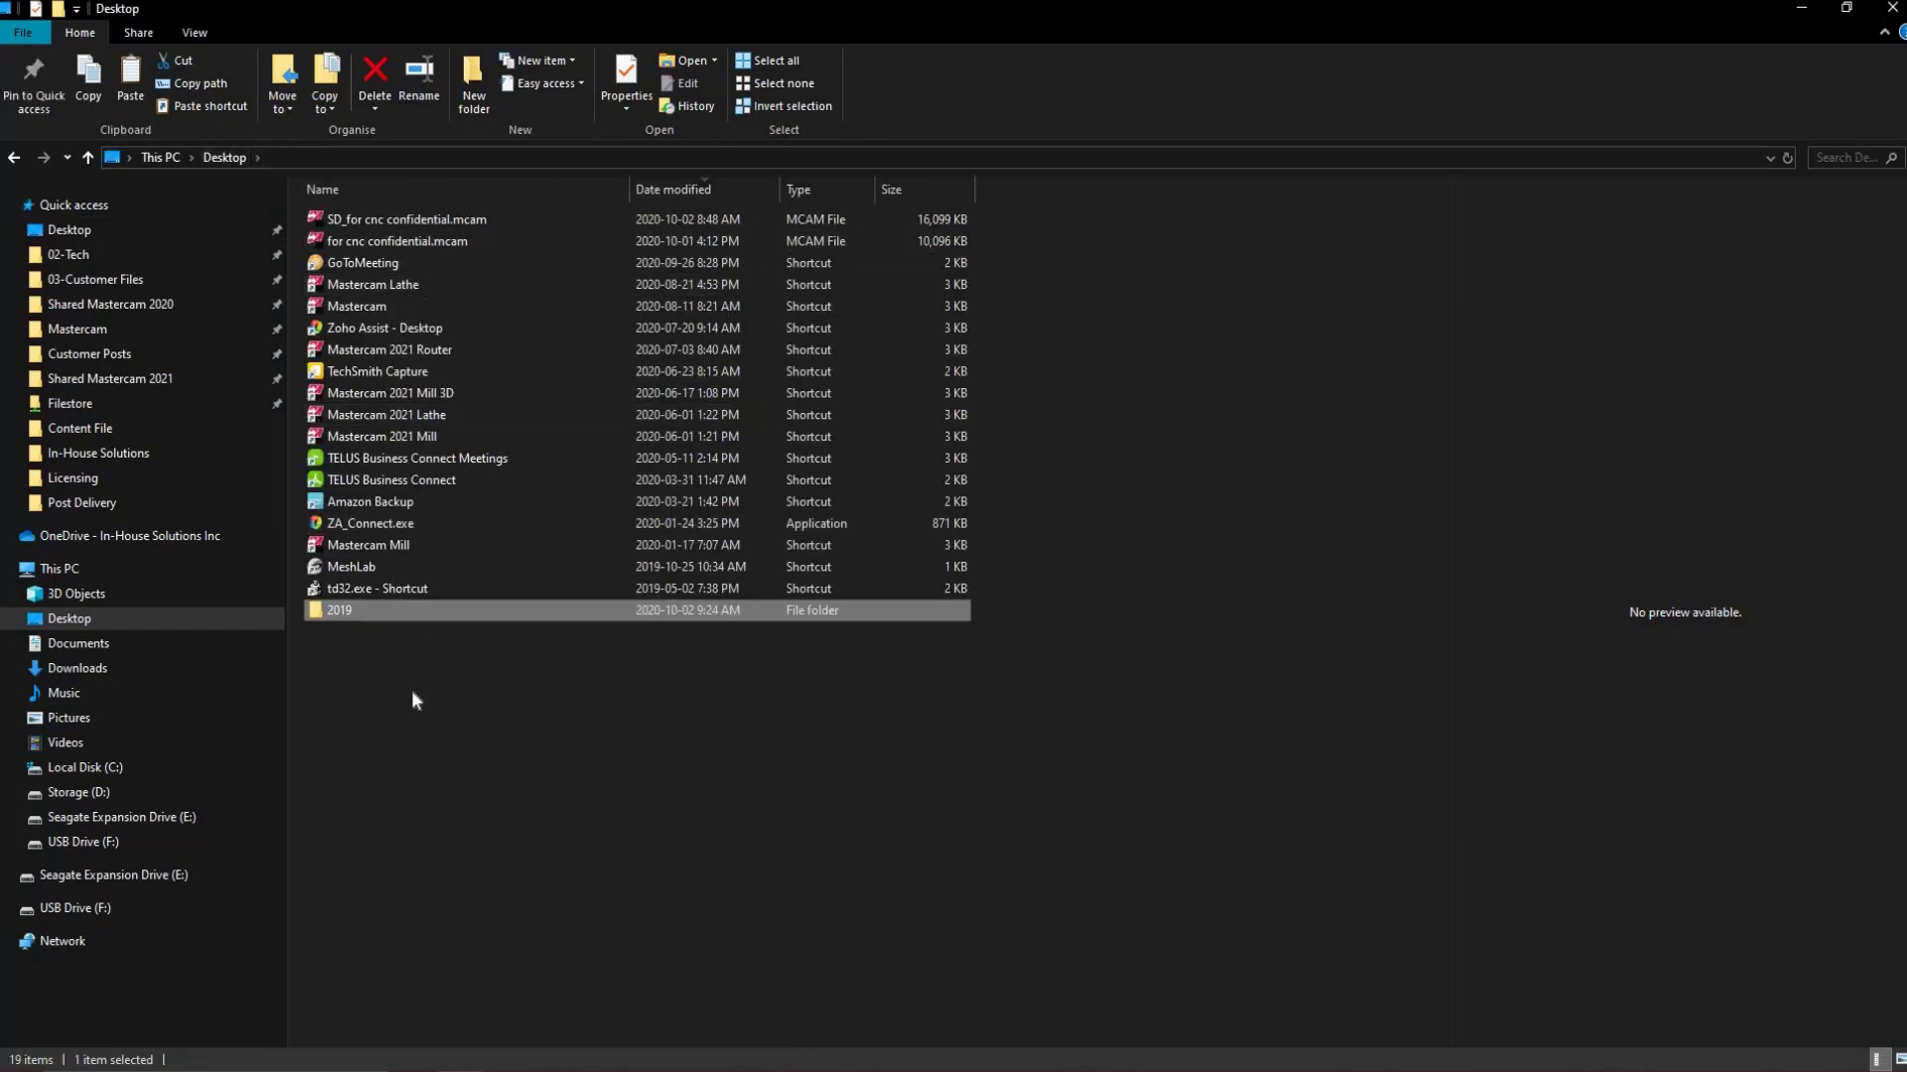
{"action": "right_click", "coordinate": [411, 689]}
{"action": "mouse_move", "coordinate": [480, 908]}
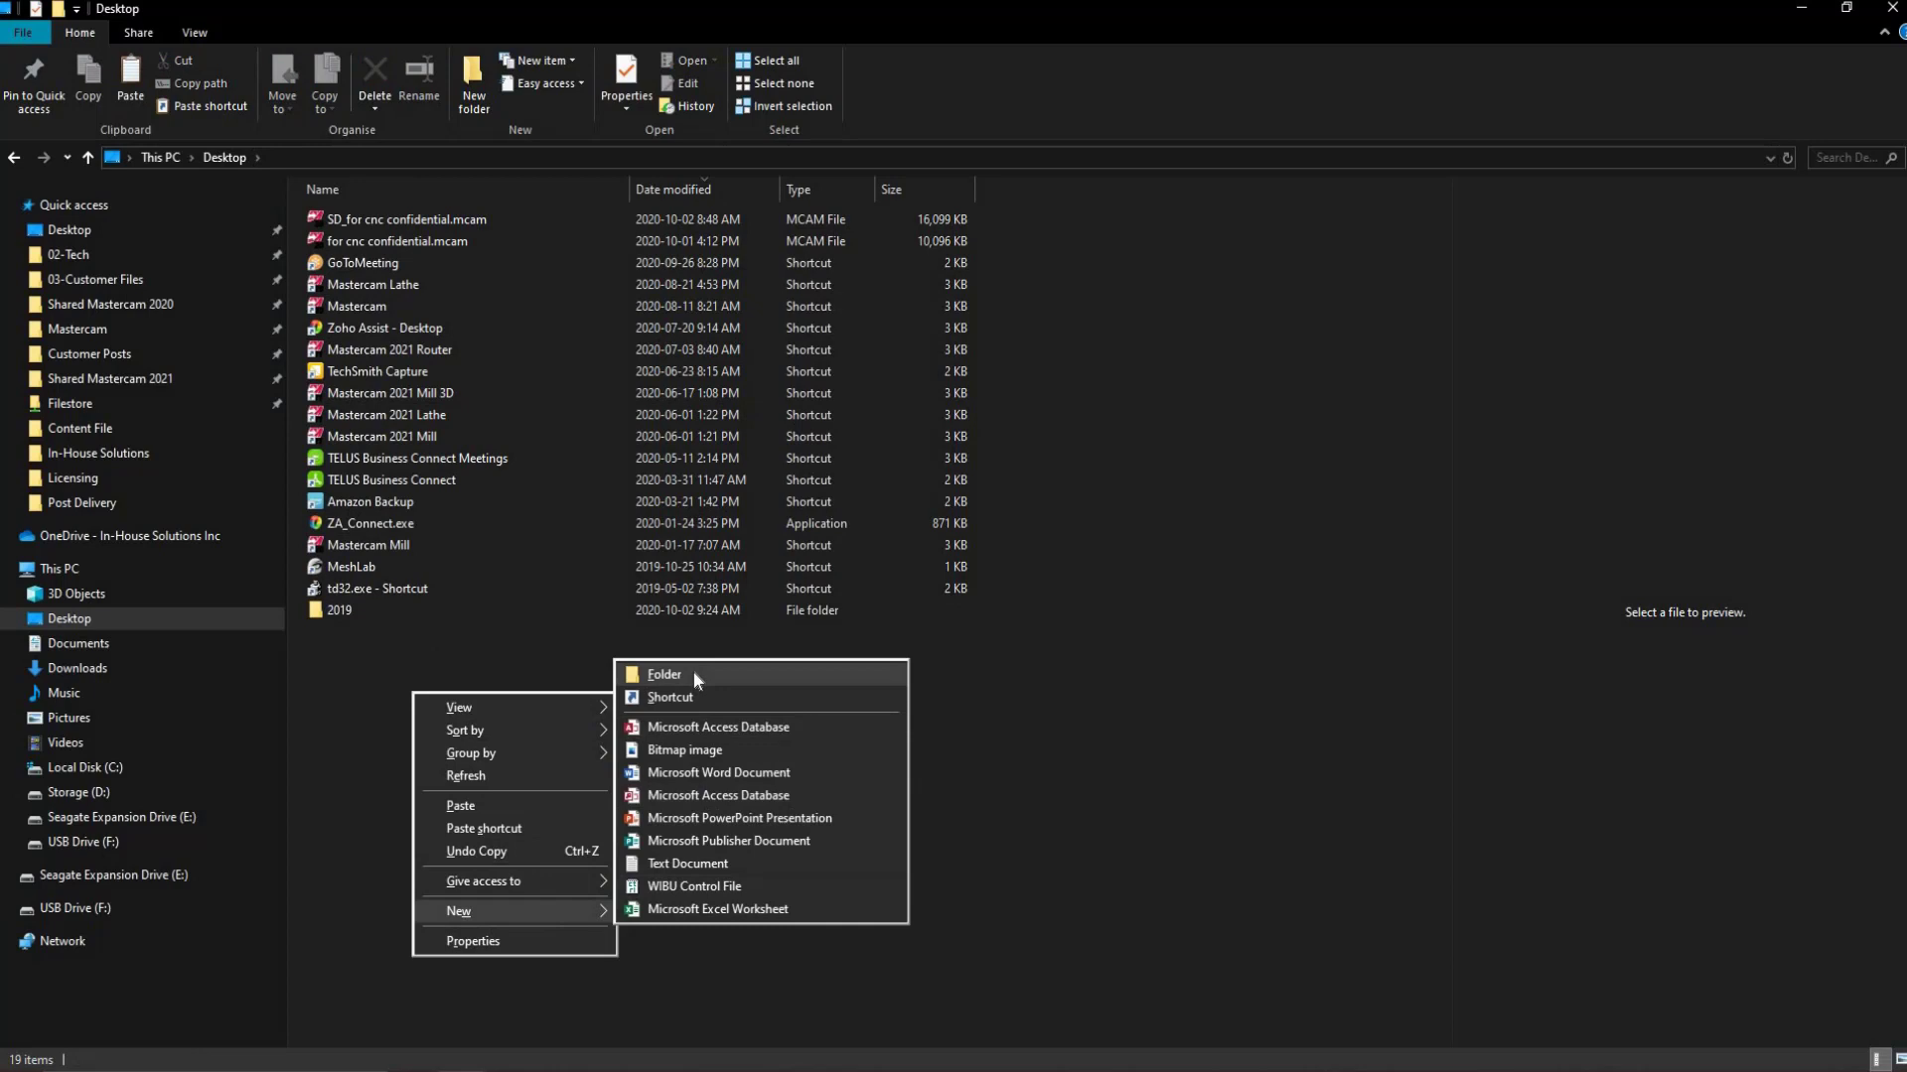
{"action": "left_click", "coordinate": [693, 671]}
{"action": "type", "text": "2021"}
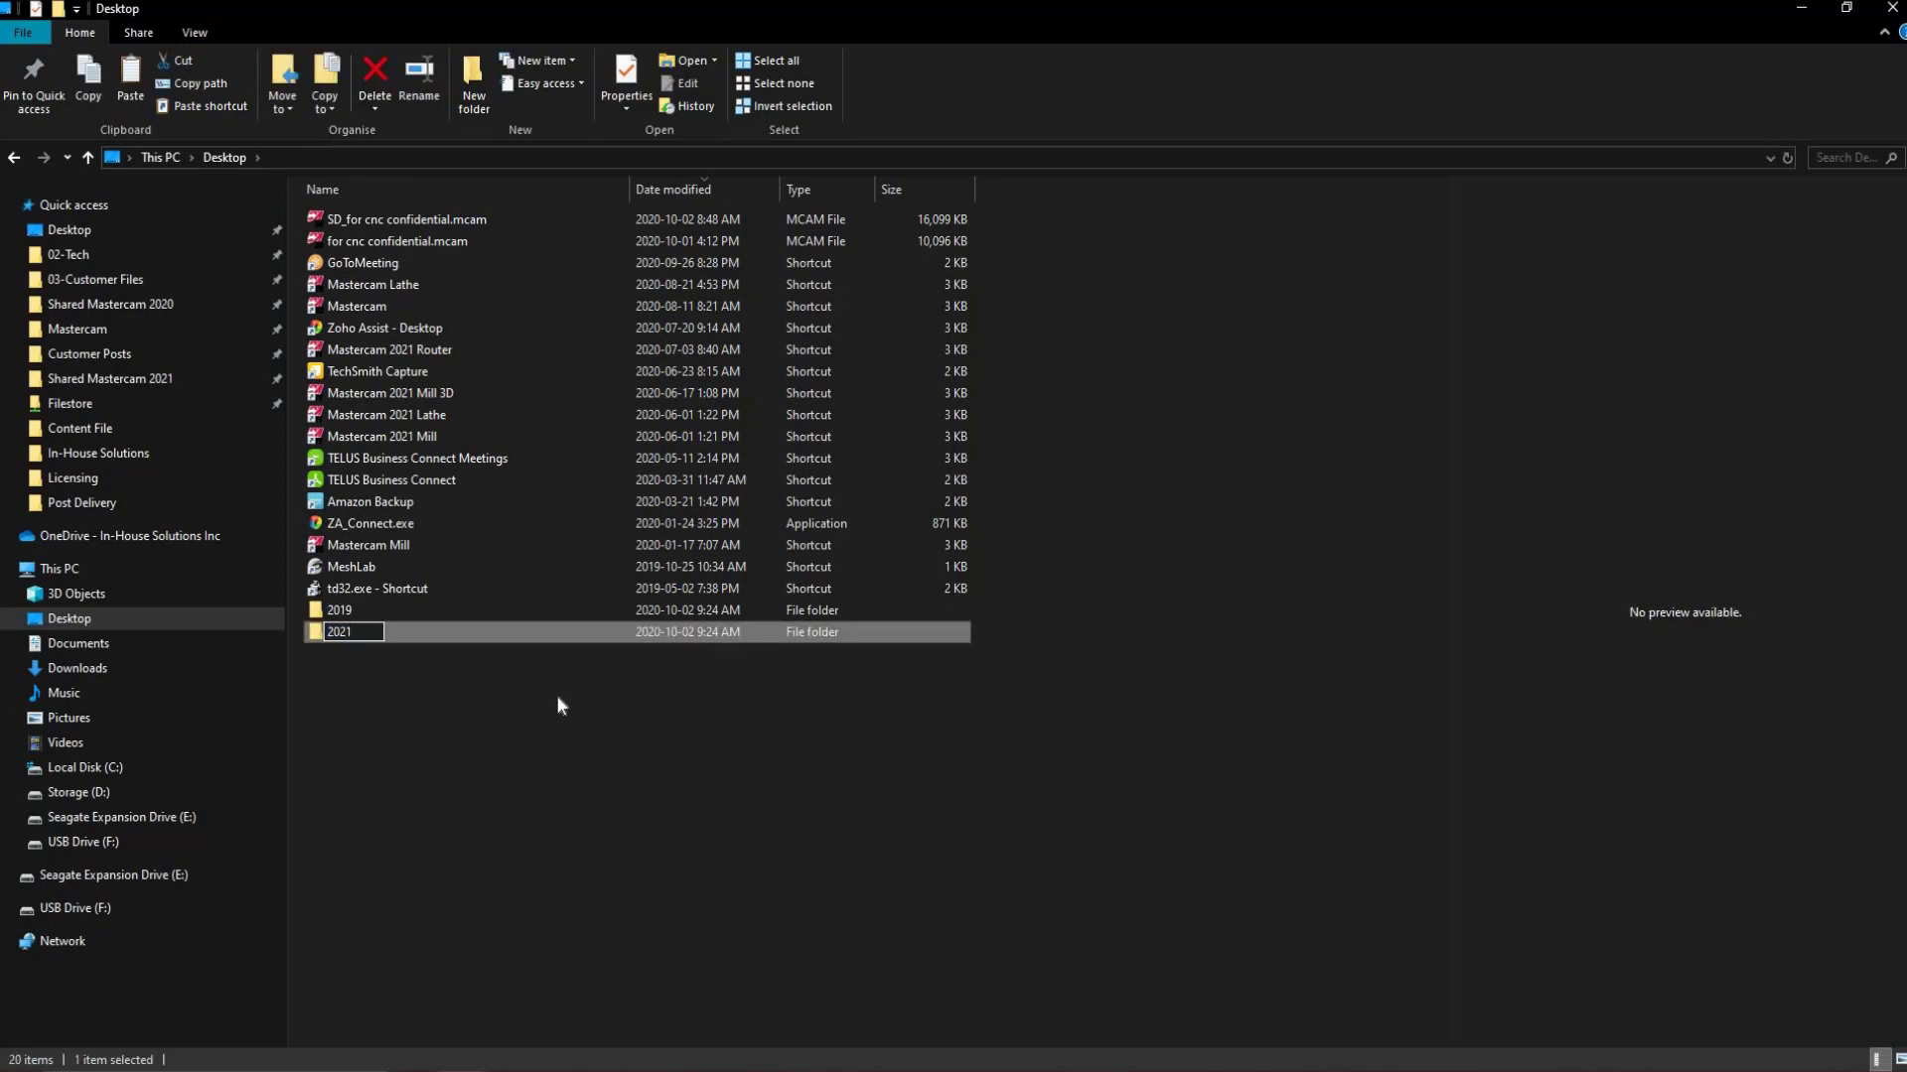
{"action": "left_click", "coordinate": [557, 695]}
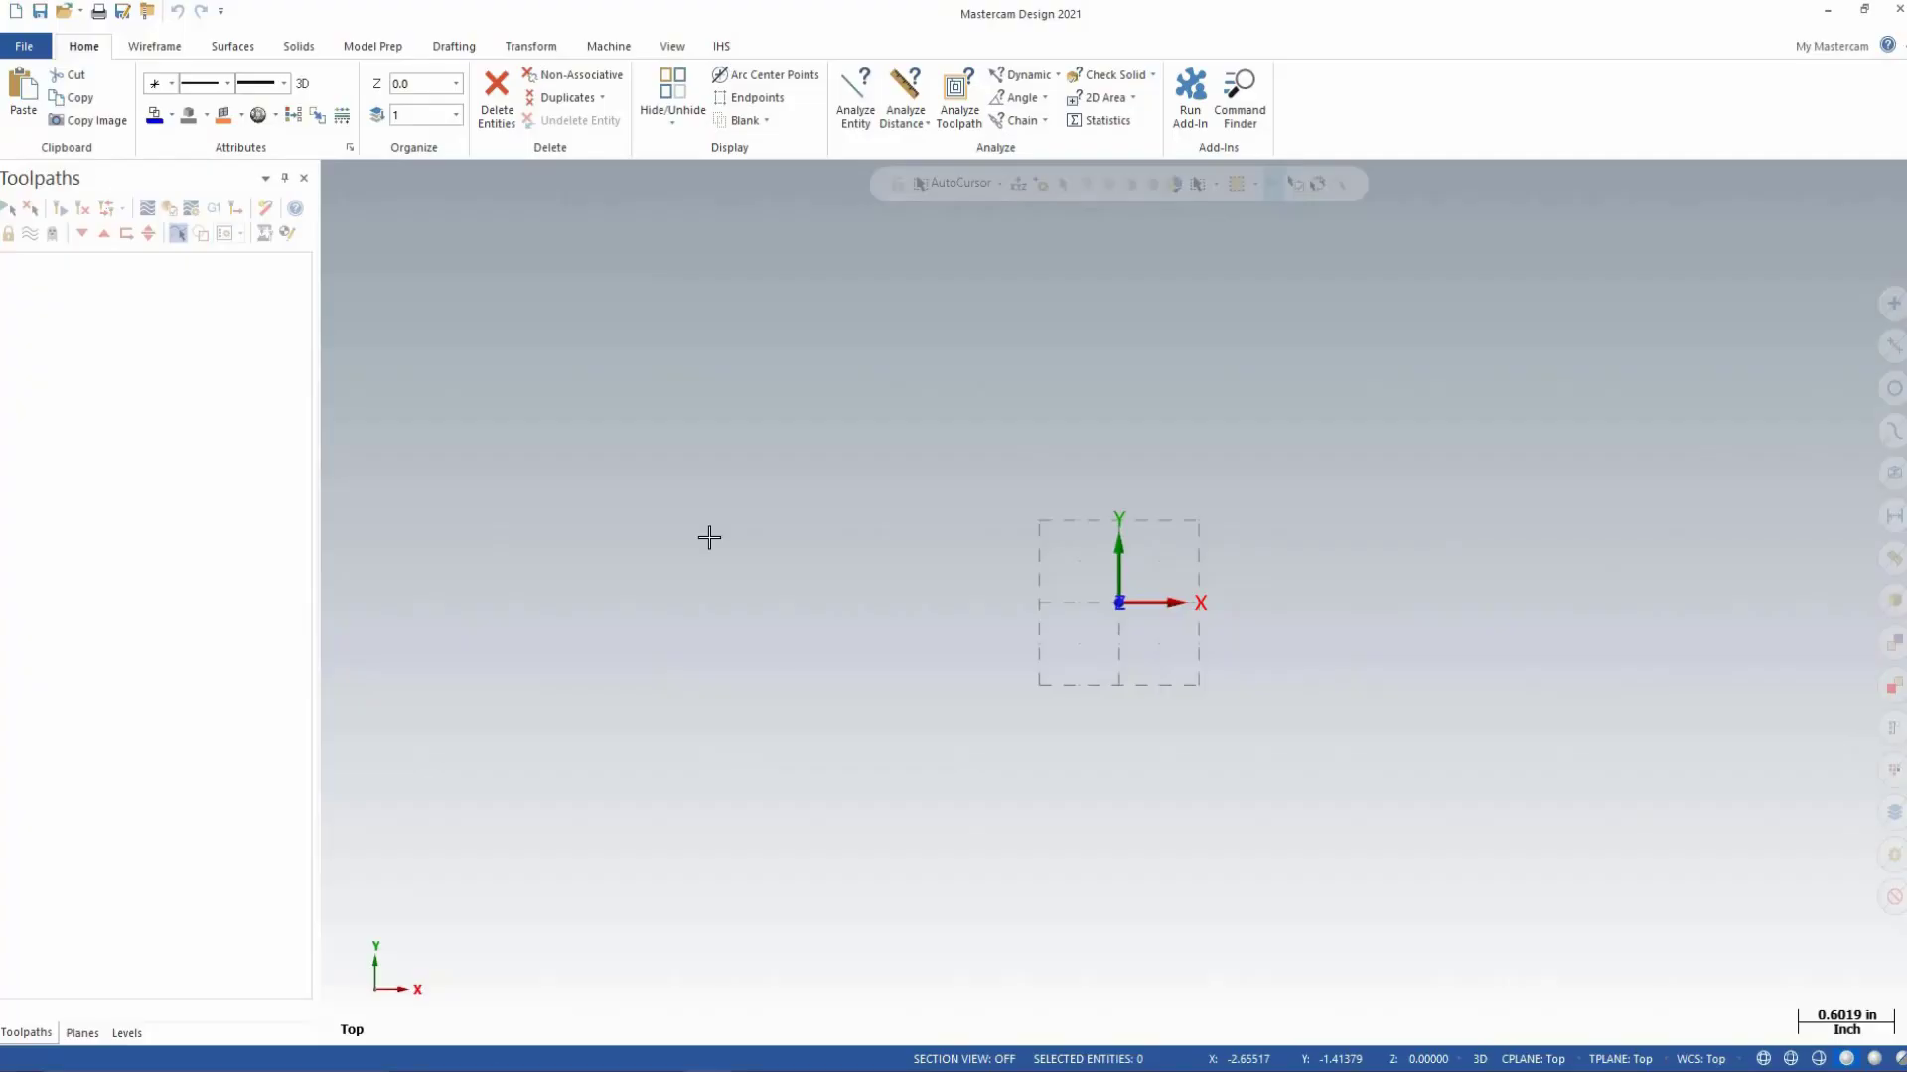
Step: Switch to Mastercam 2021 and start the Migration Wizard in Advanced mode
{"action": "left_click", "coordinate": [30, 49]}
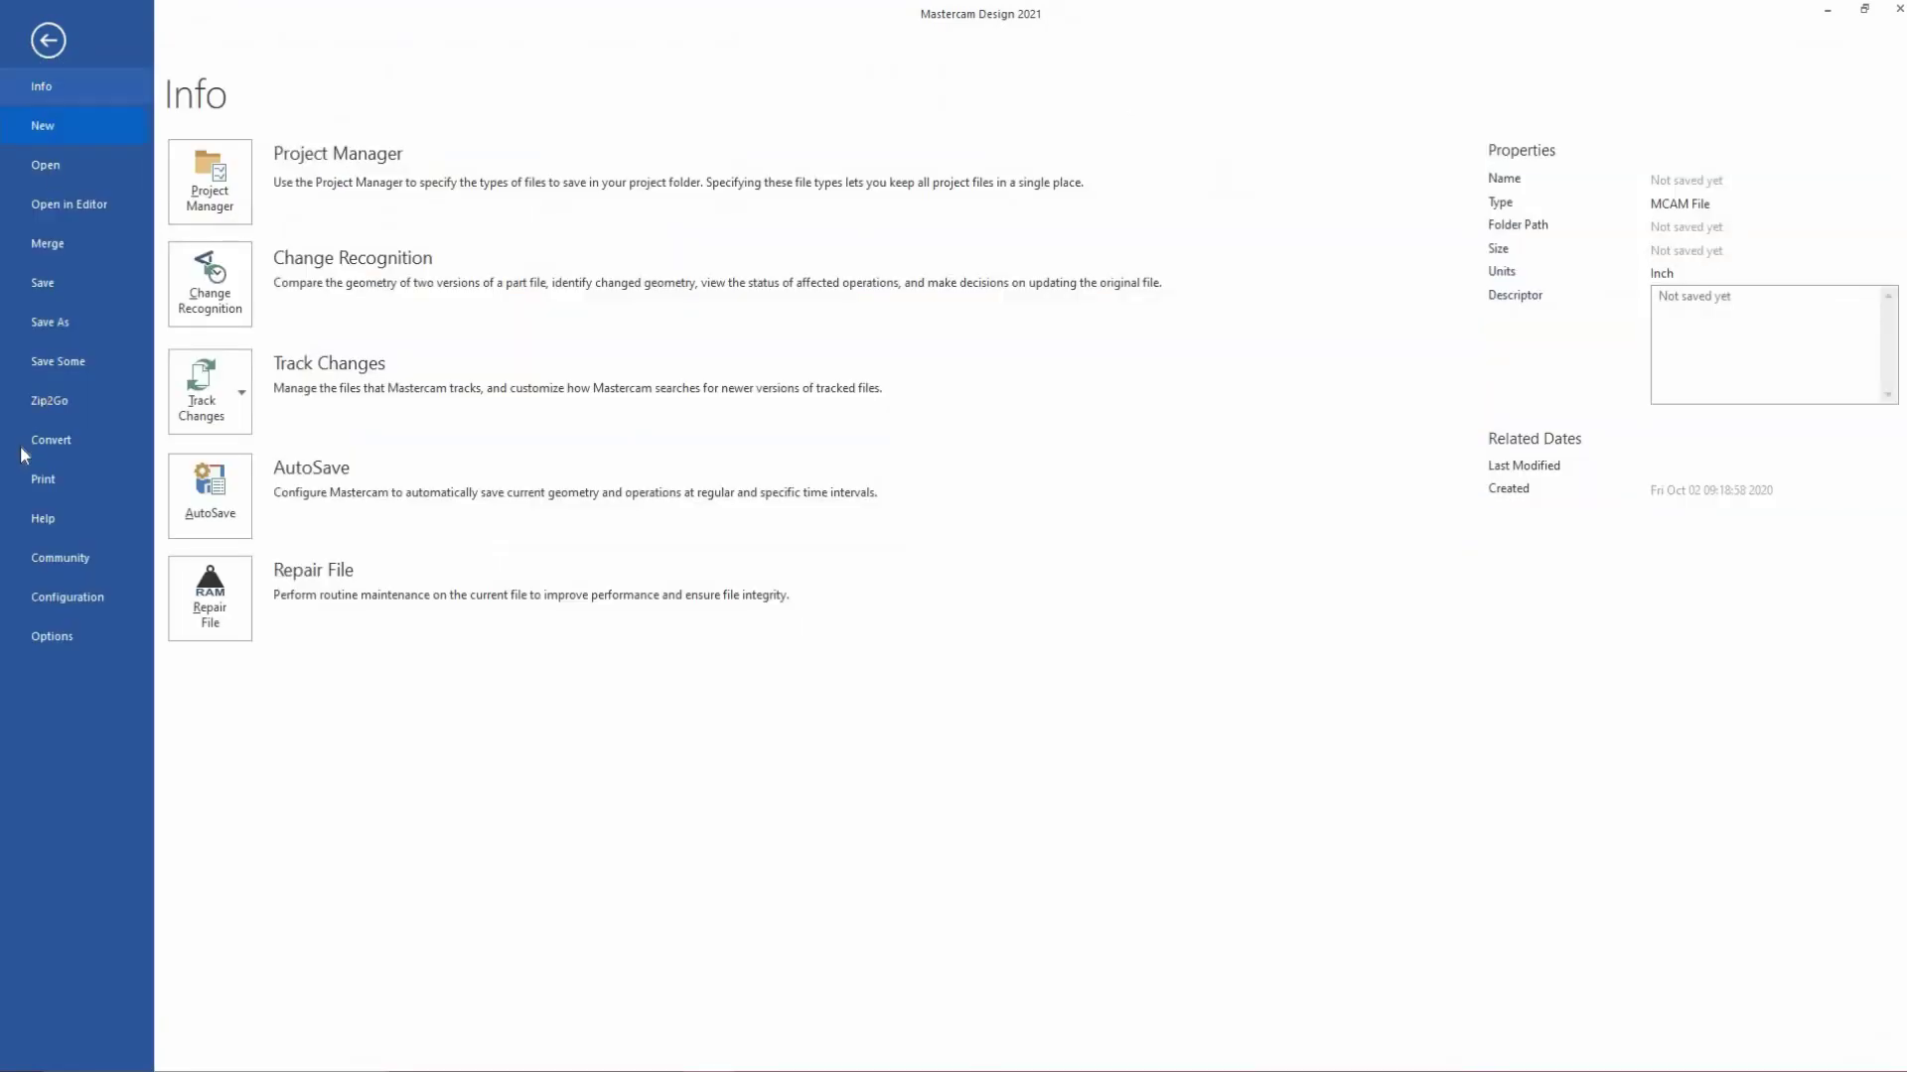
{"action": "left_click", "coordinate": [52, 441]}
{"action": "left_click", "coordinate": [237, 196]}
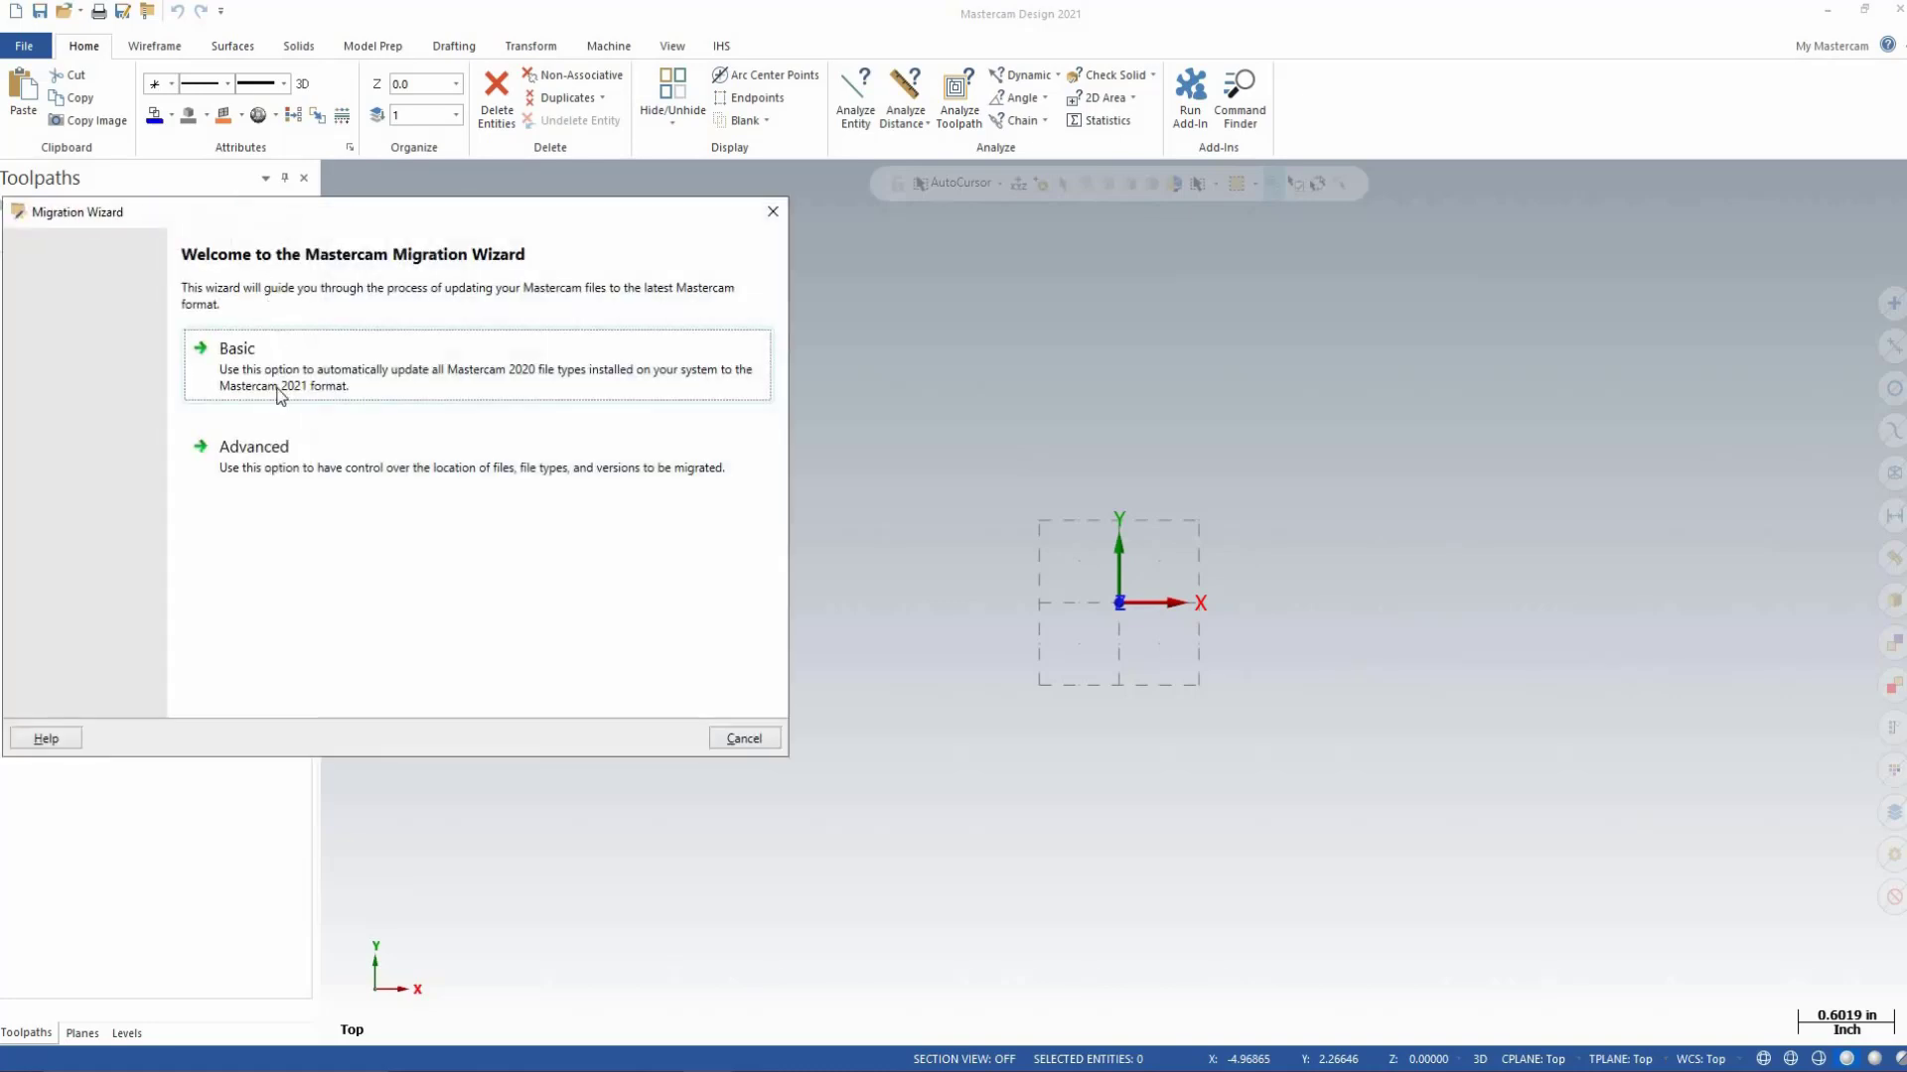
{"action": "left_click", "coordinate": [274, 460]}
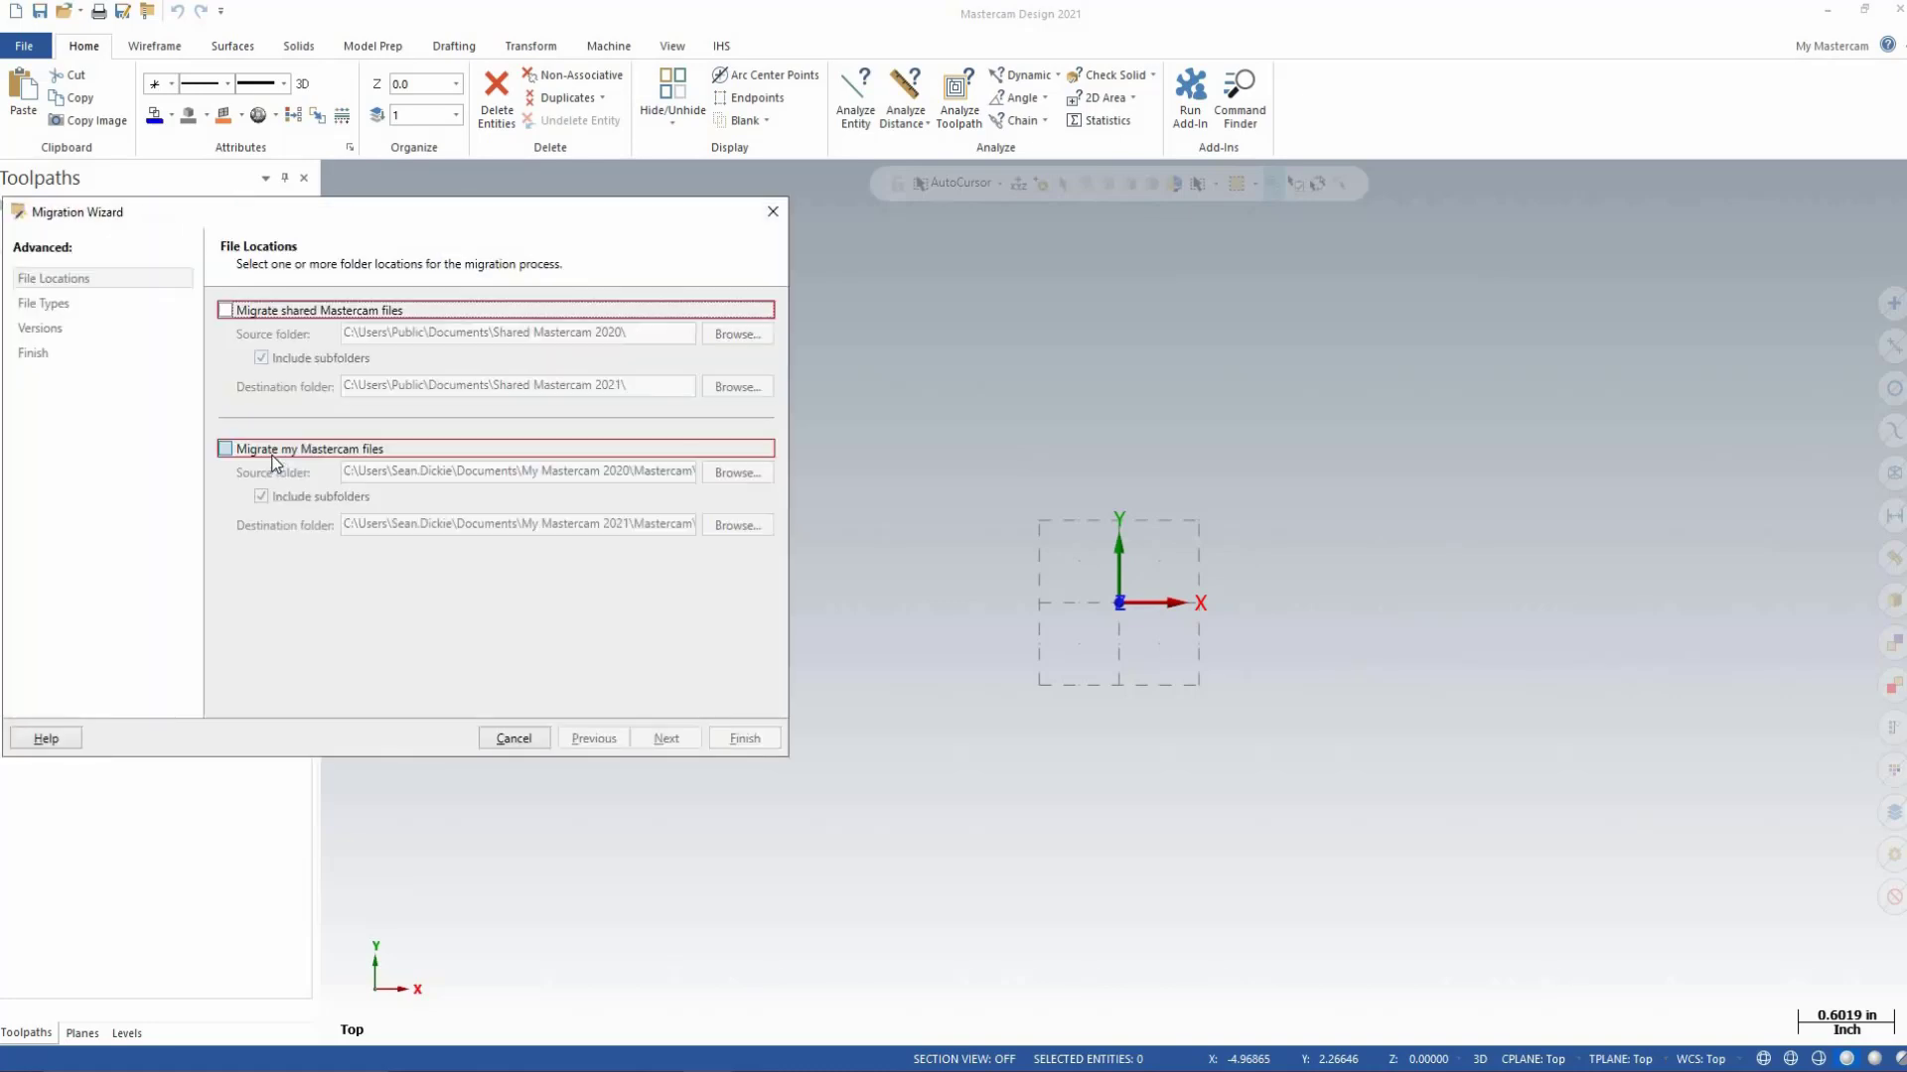
Step: Enable migration of shared Mastercam files and set the source folder to the 2019 folder on the Desktop
{"action": "left_click", "coordinate": [227, 311]}
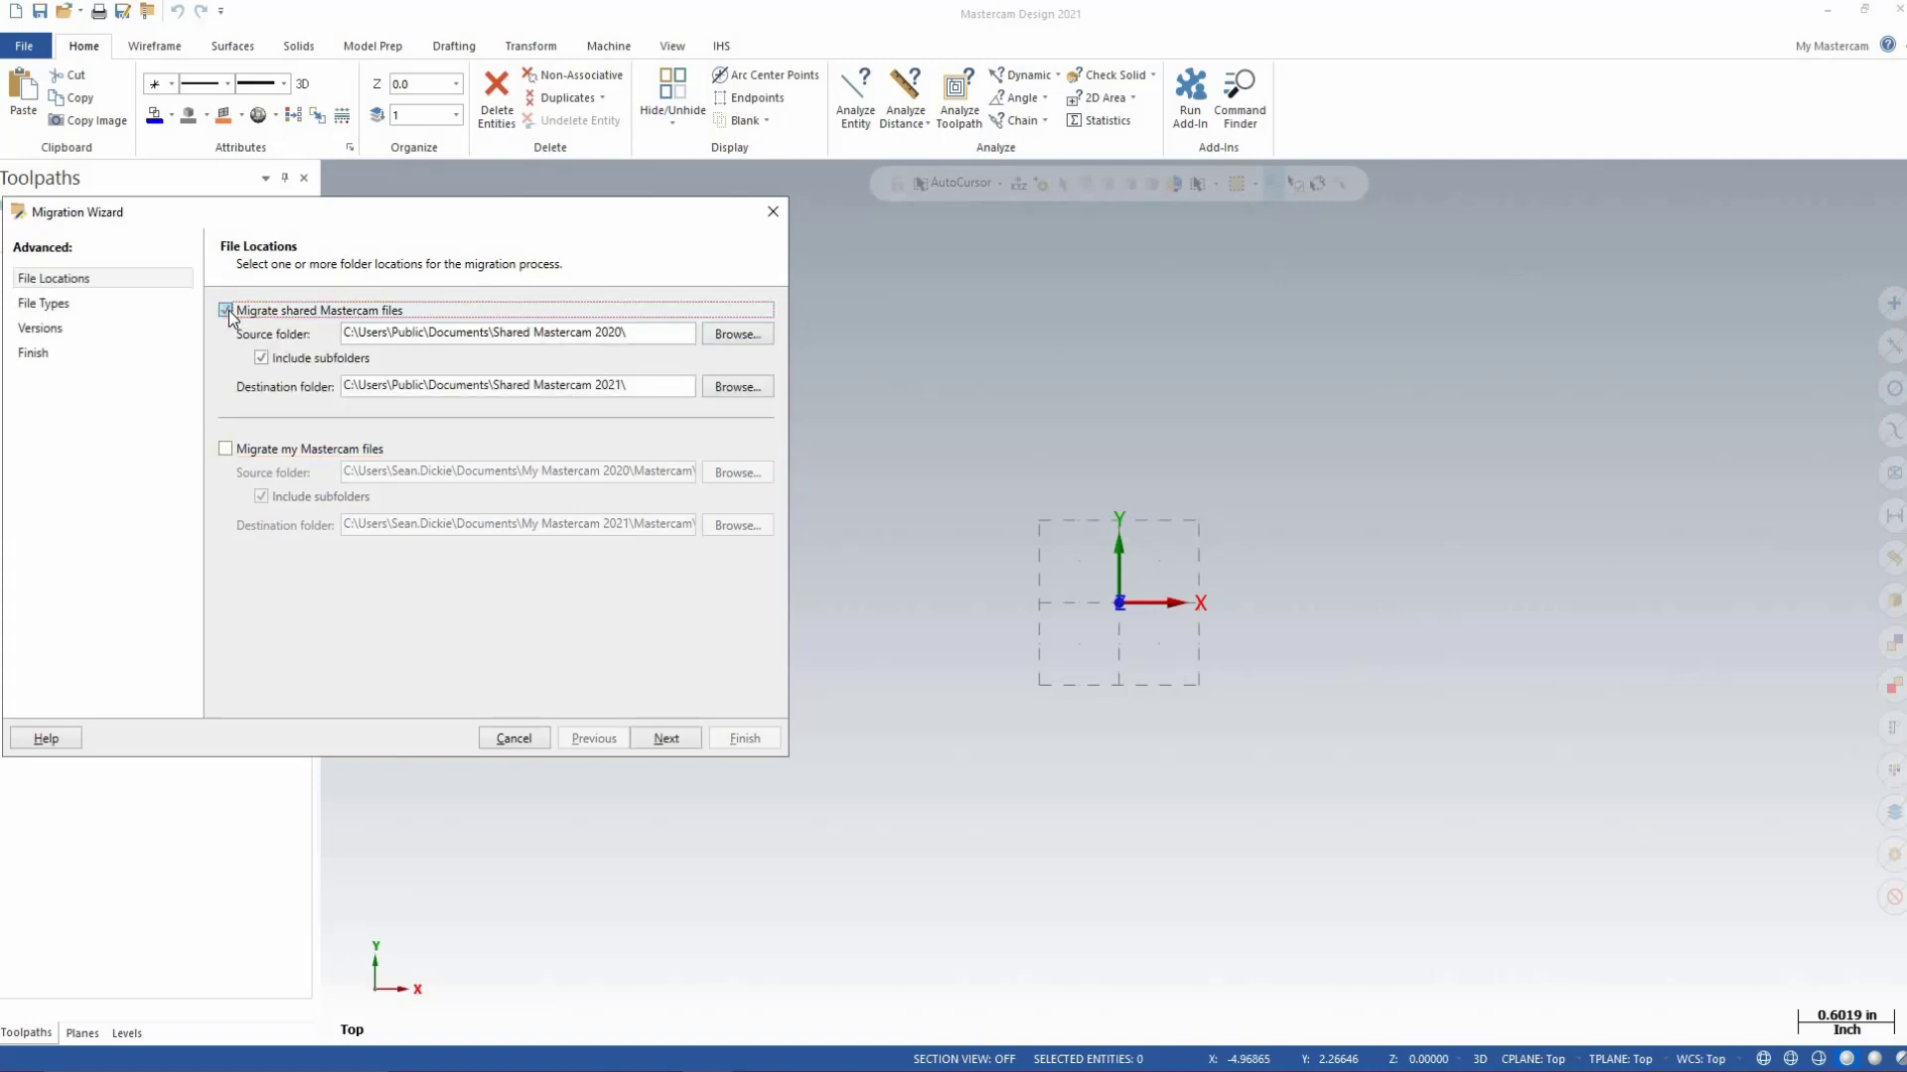
{"action": "left_click", "coordinate": [736, 336]}
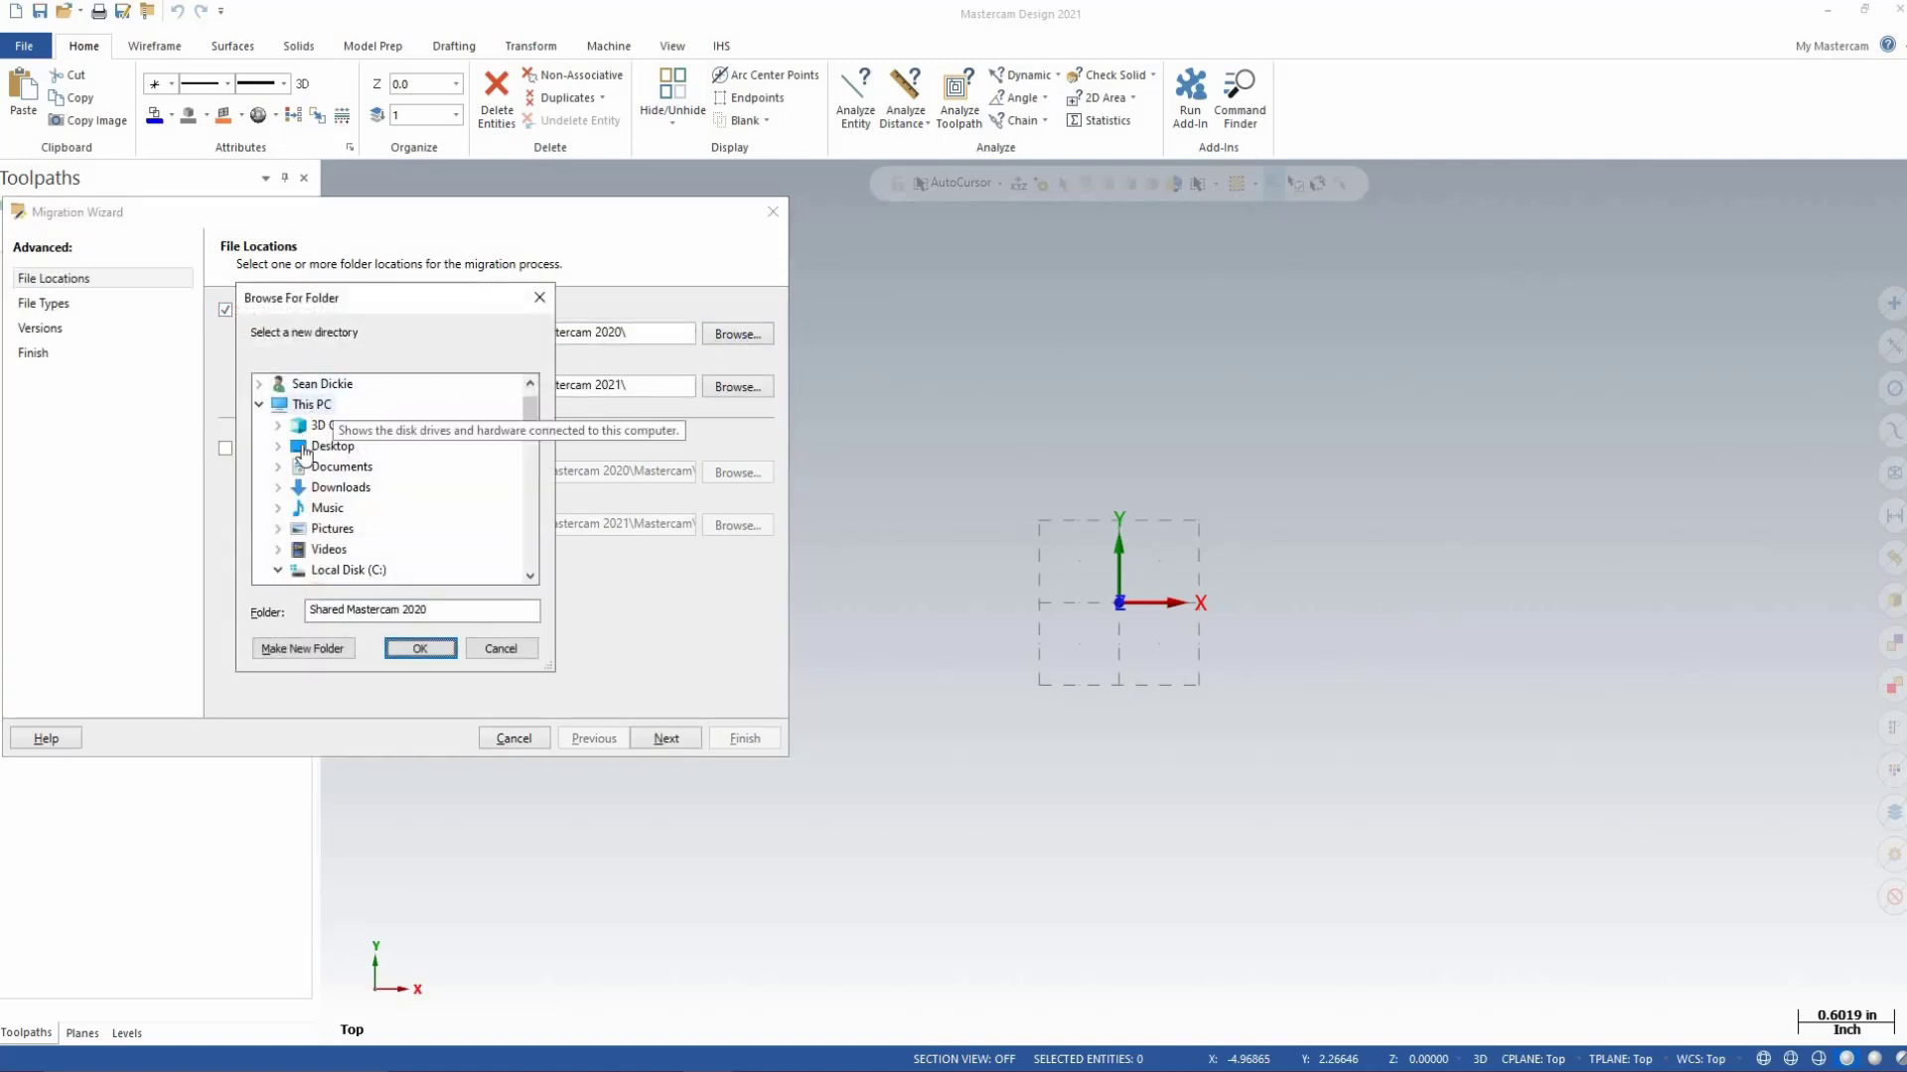
{"action": "double_click", "coordinate": [308, 447]}
{"action": "left_click", "coordinate": [342, 467]}
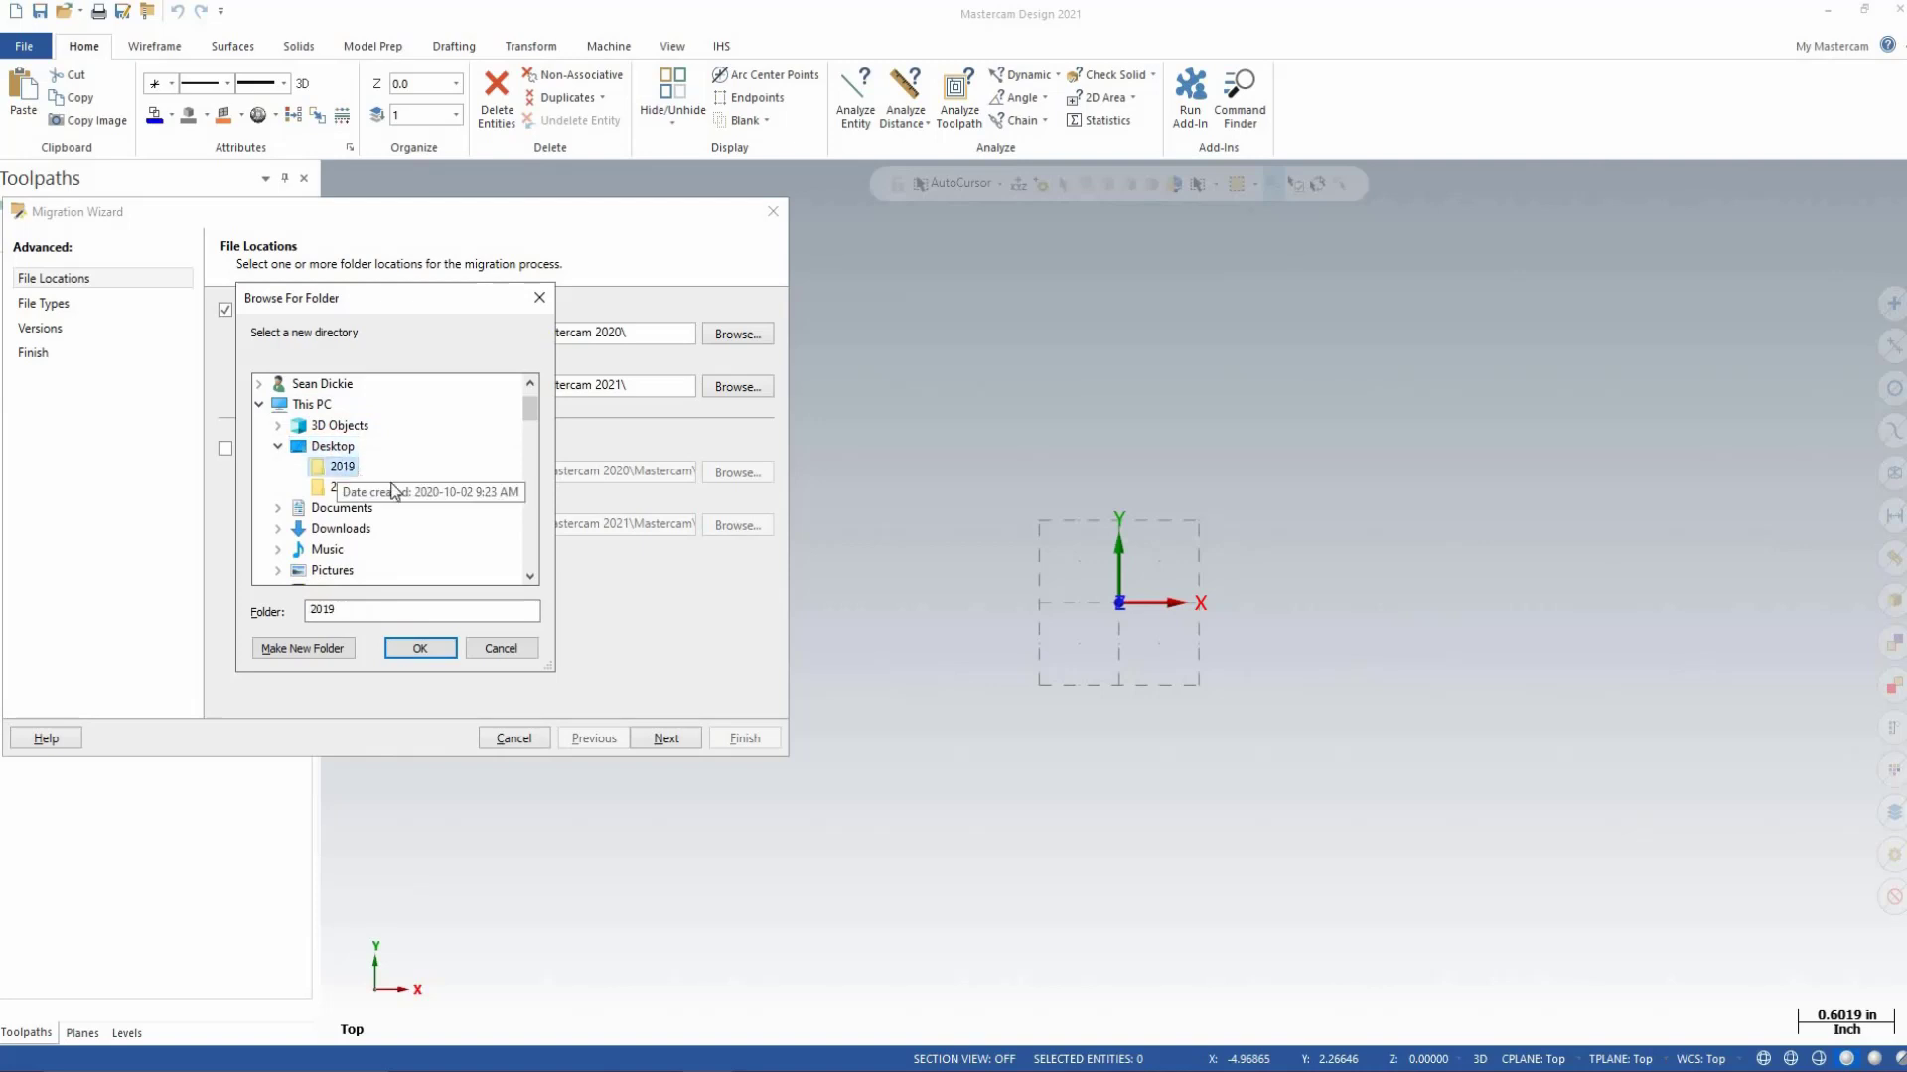
{"action": "left_click", "coordinate": [439, 649]}
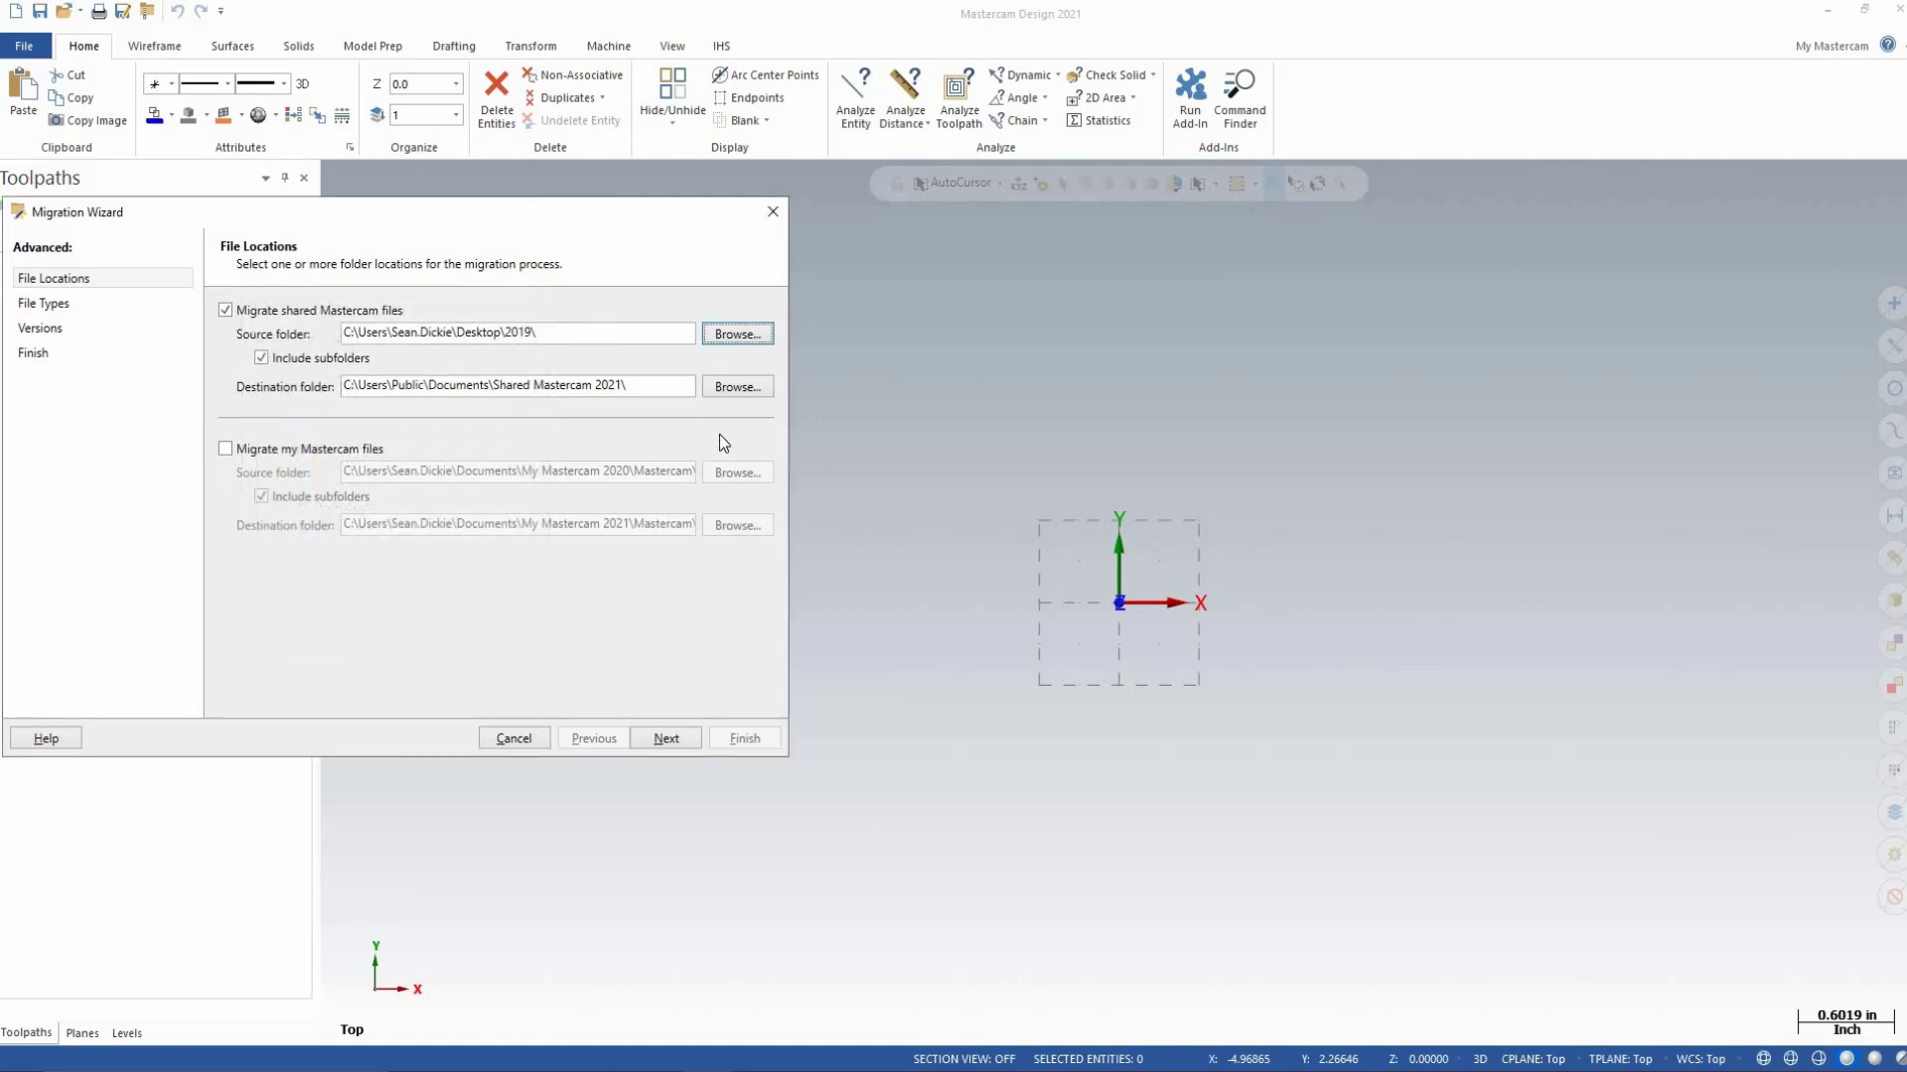
Step: Set the destination folder for the shared files to the 2021 folder on the Desktop
{"action": "left_click", "coordinate": [737, 386]}
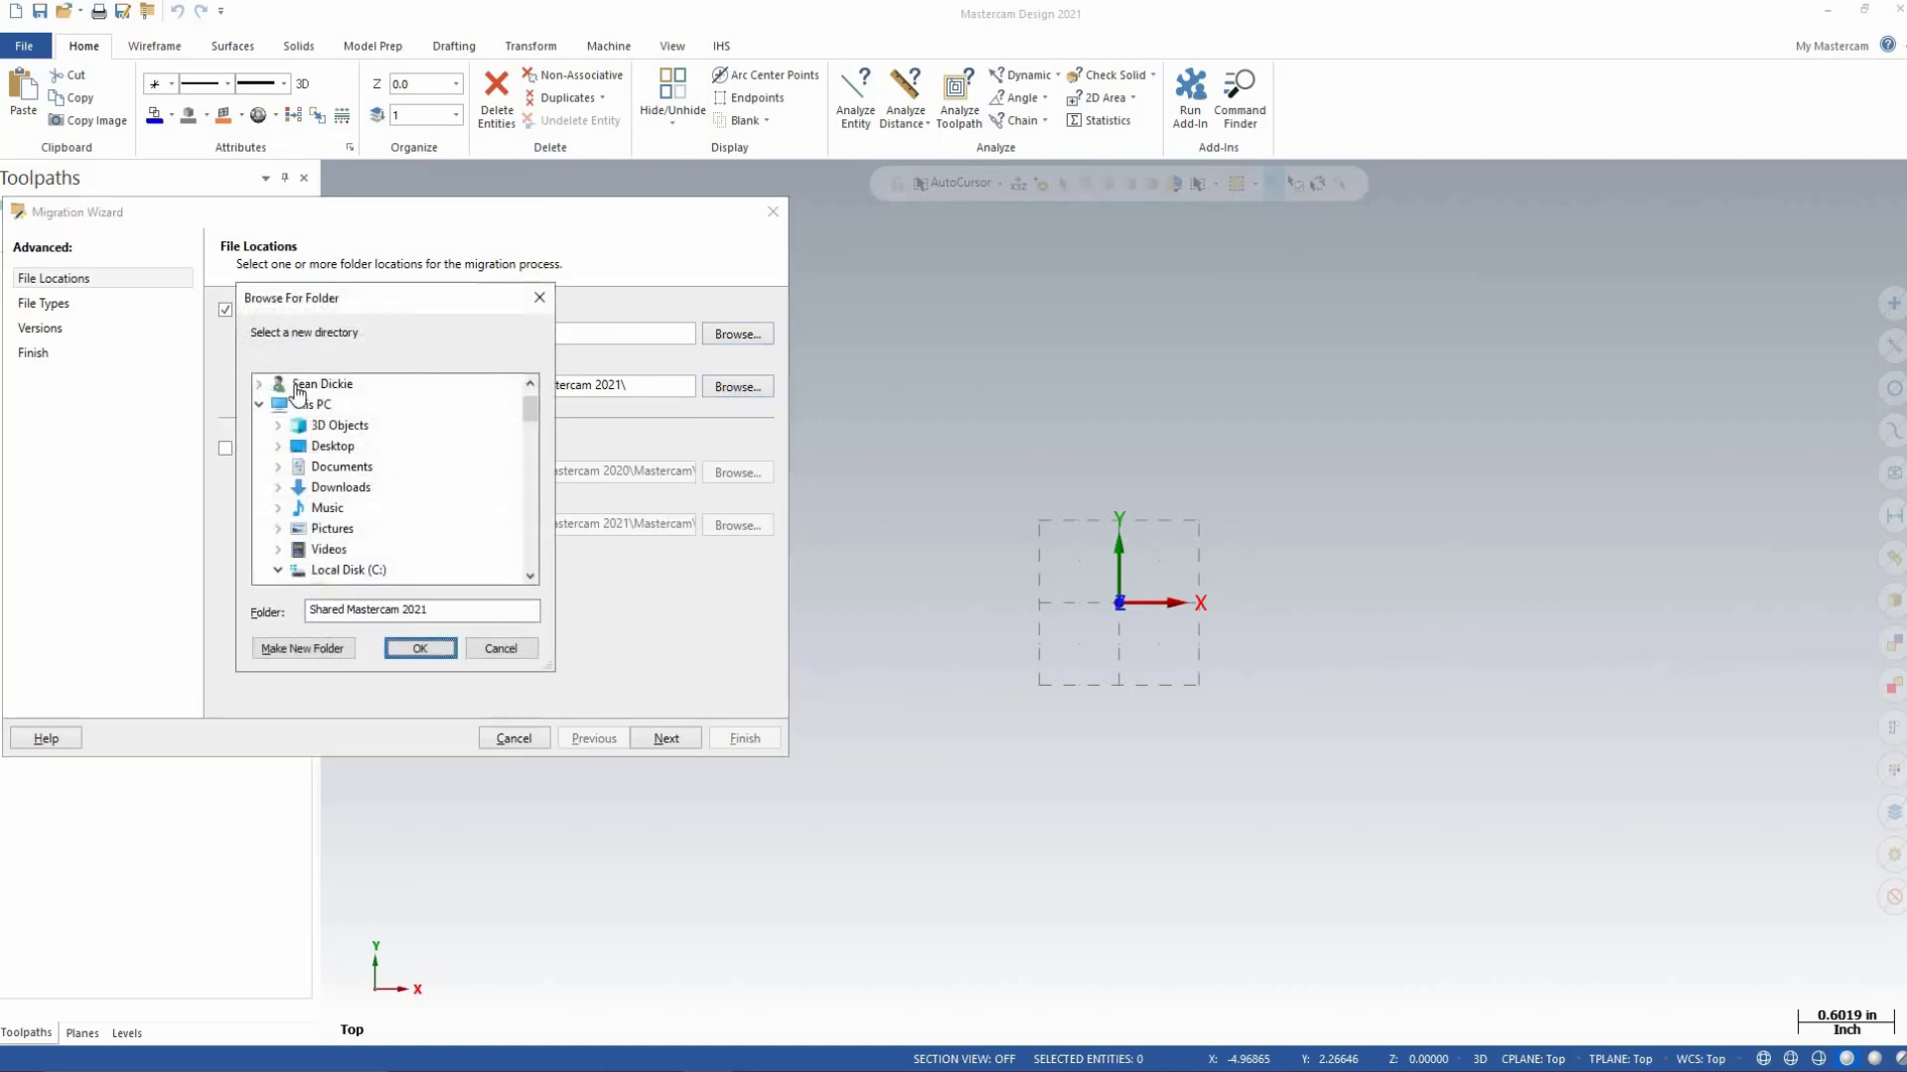
{"action": "double_click", "coordinate": [332, 446]}
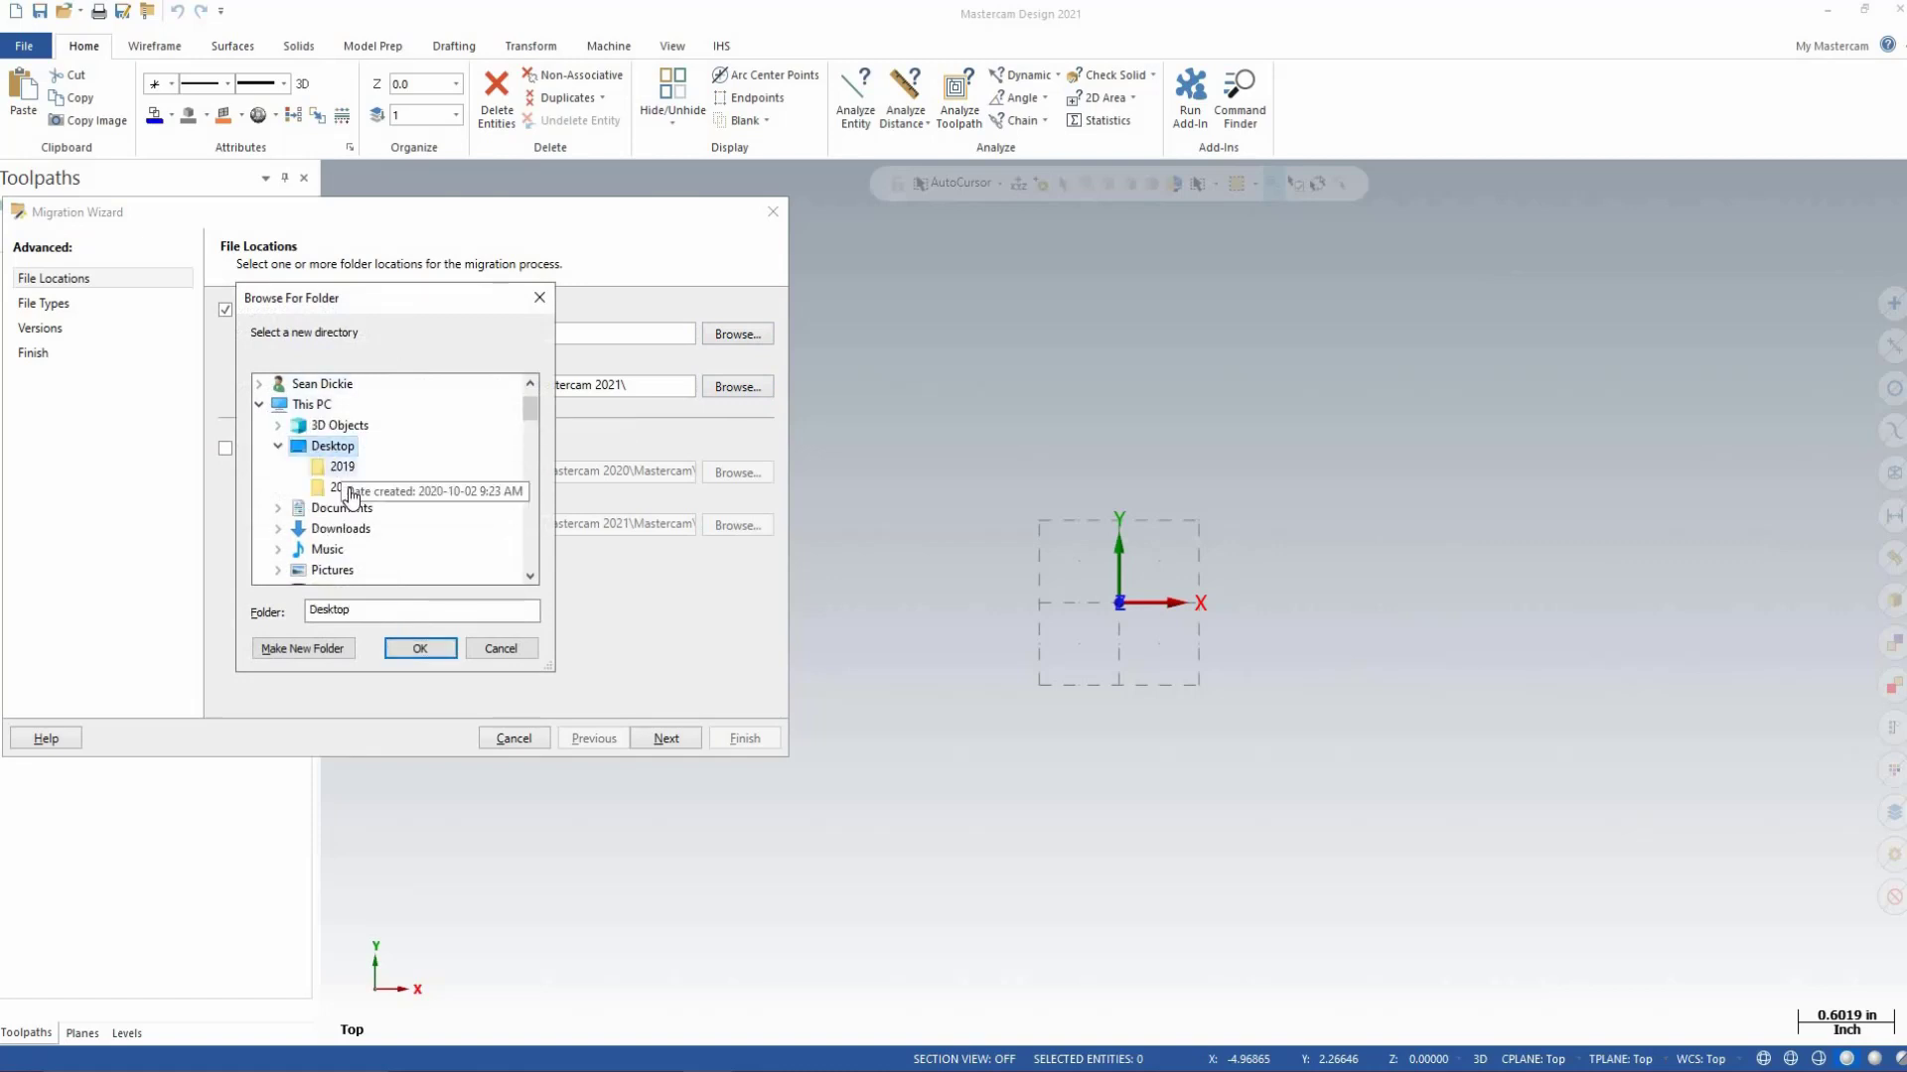
{"action": "left_click", "coordinate": [346, 488]}
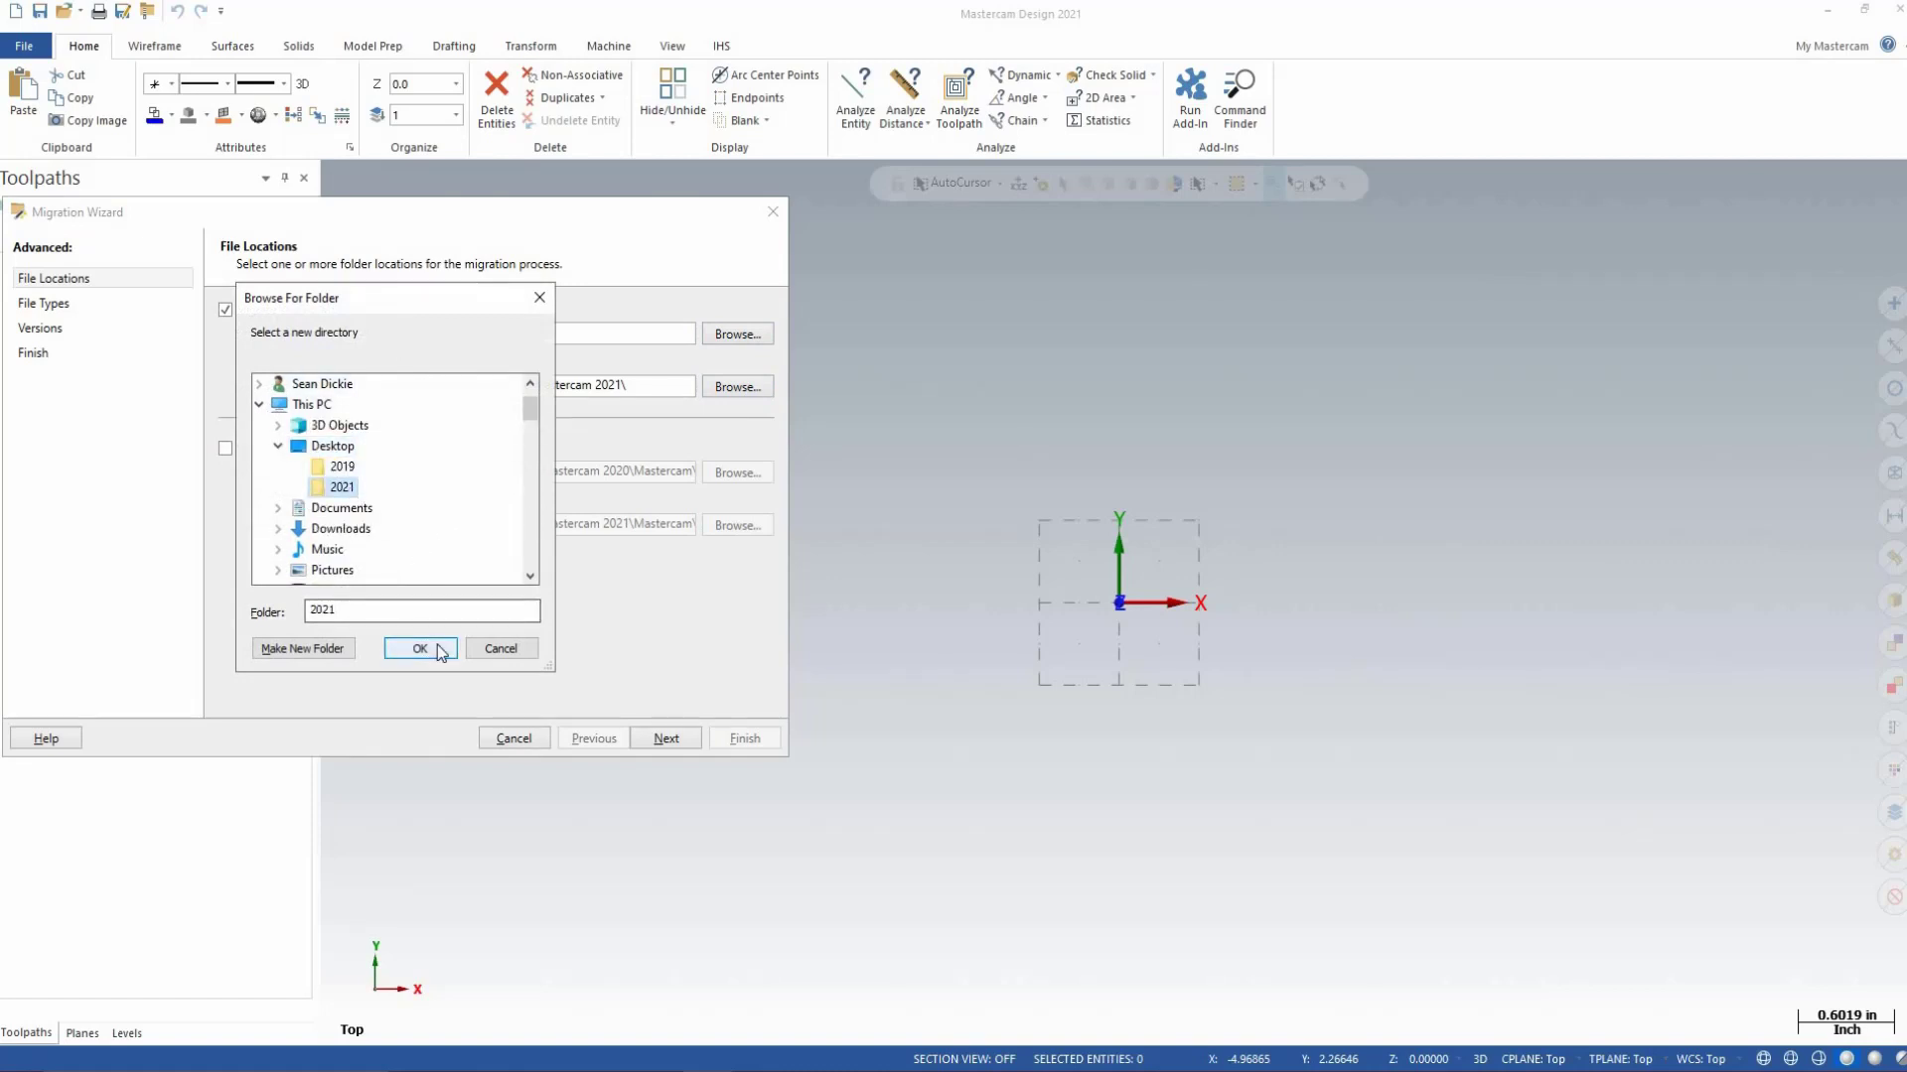
{"action": "left_click", "coordinate": [420, 648]}
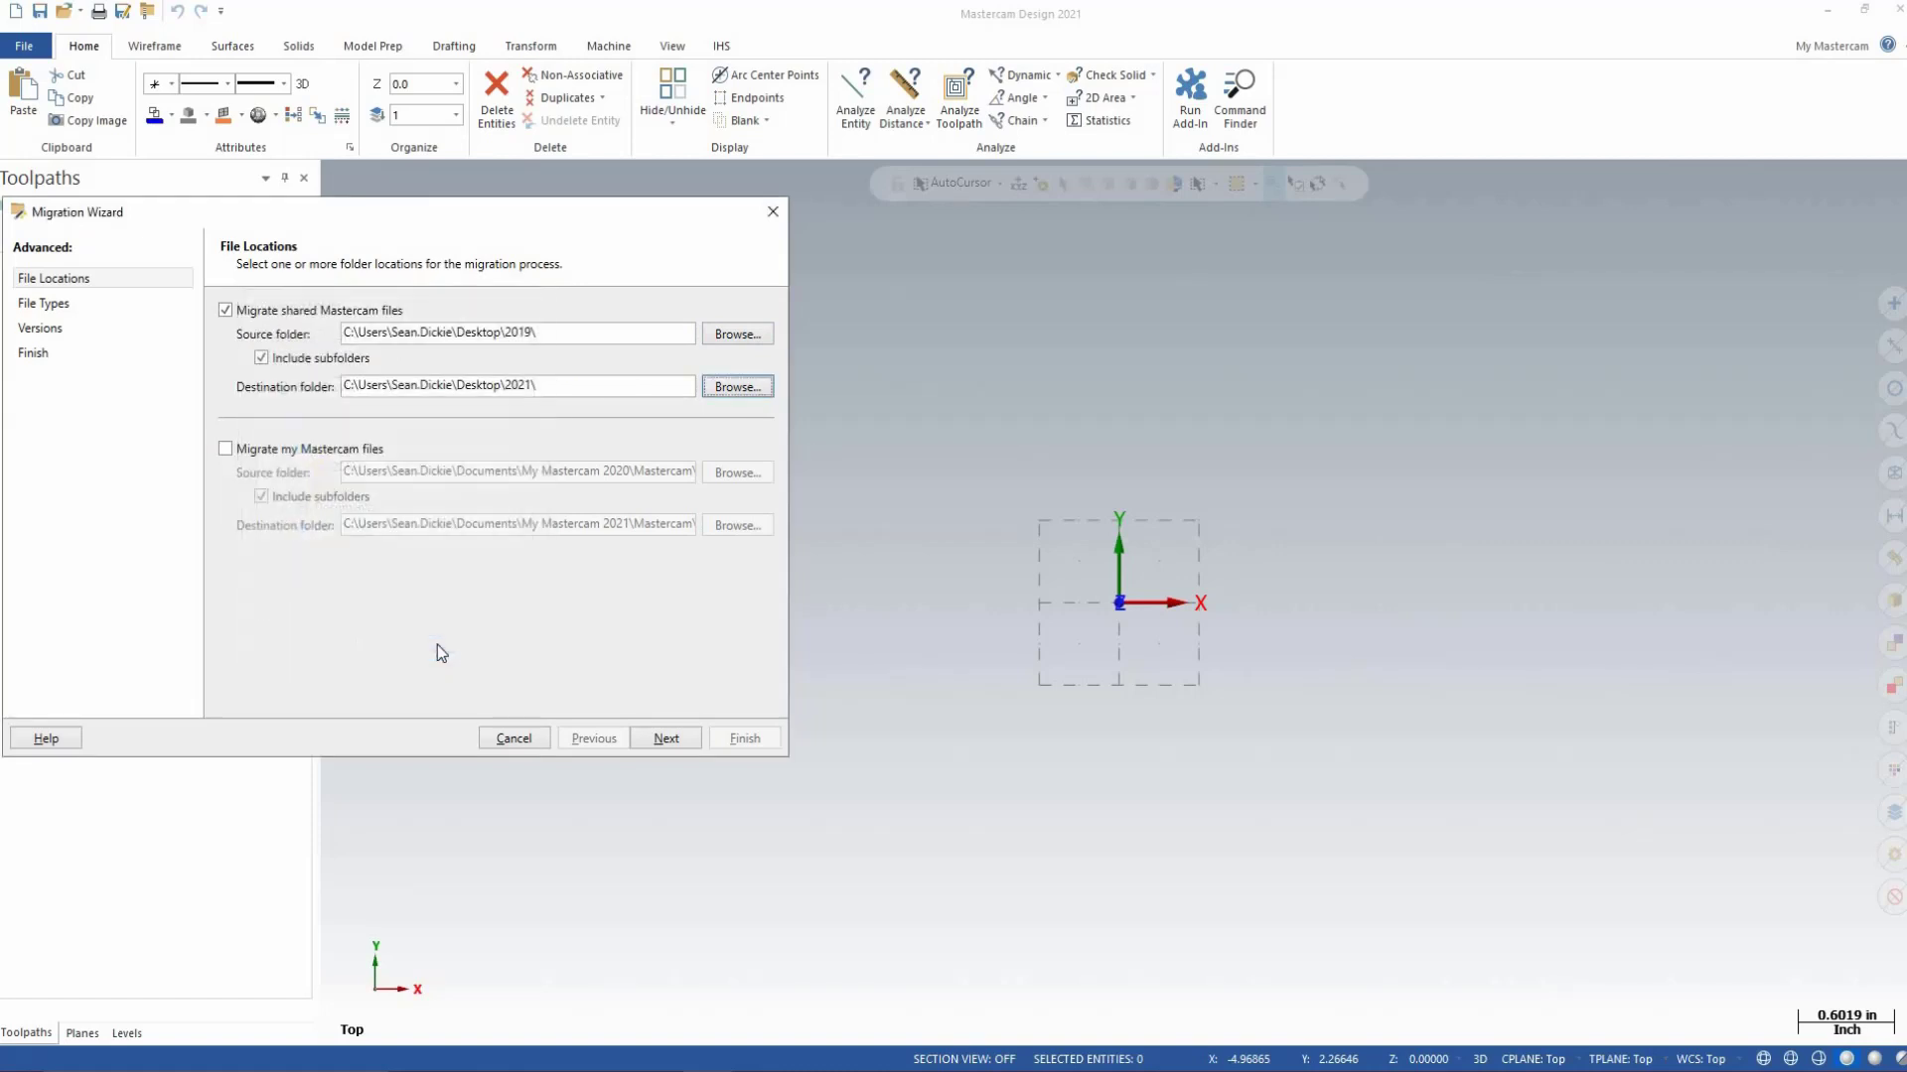
Step: Run the migration with all file types and versions Mastercam 2018 to 2020 included, and decline to view the results
{"action": "left_click", "coordinate": [667, 739]}
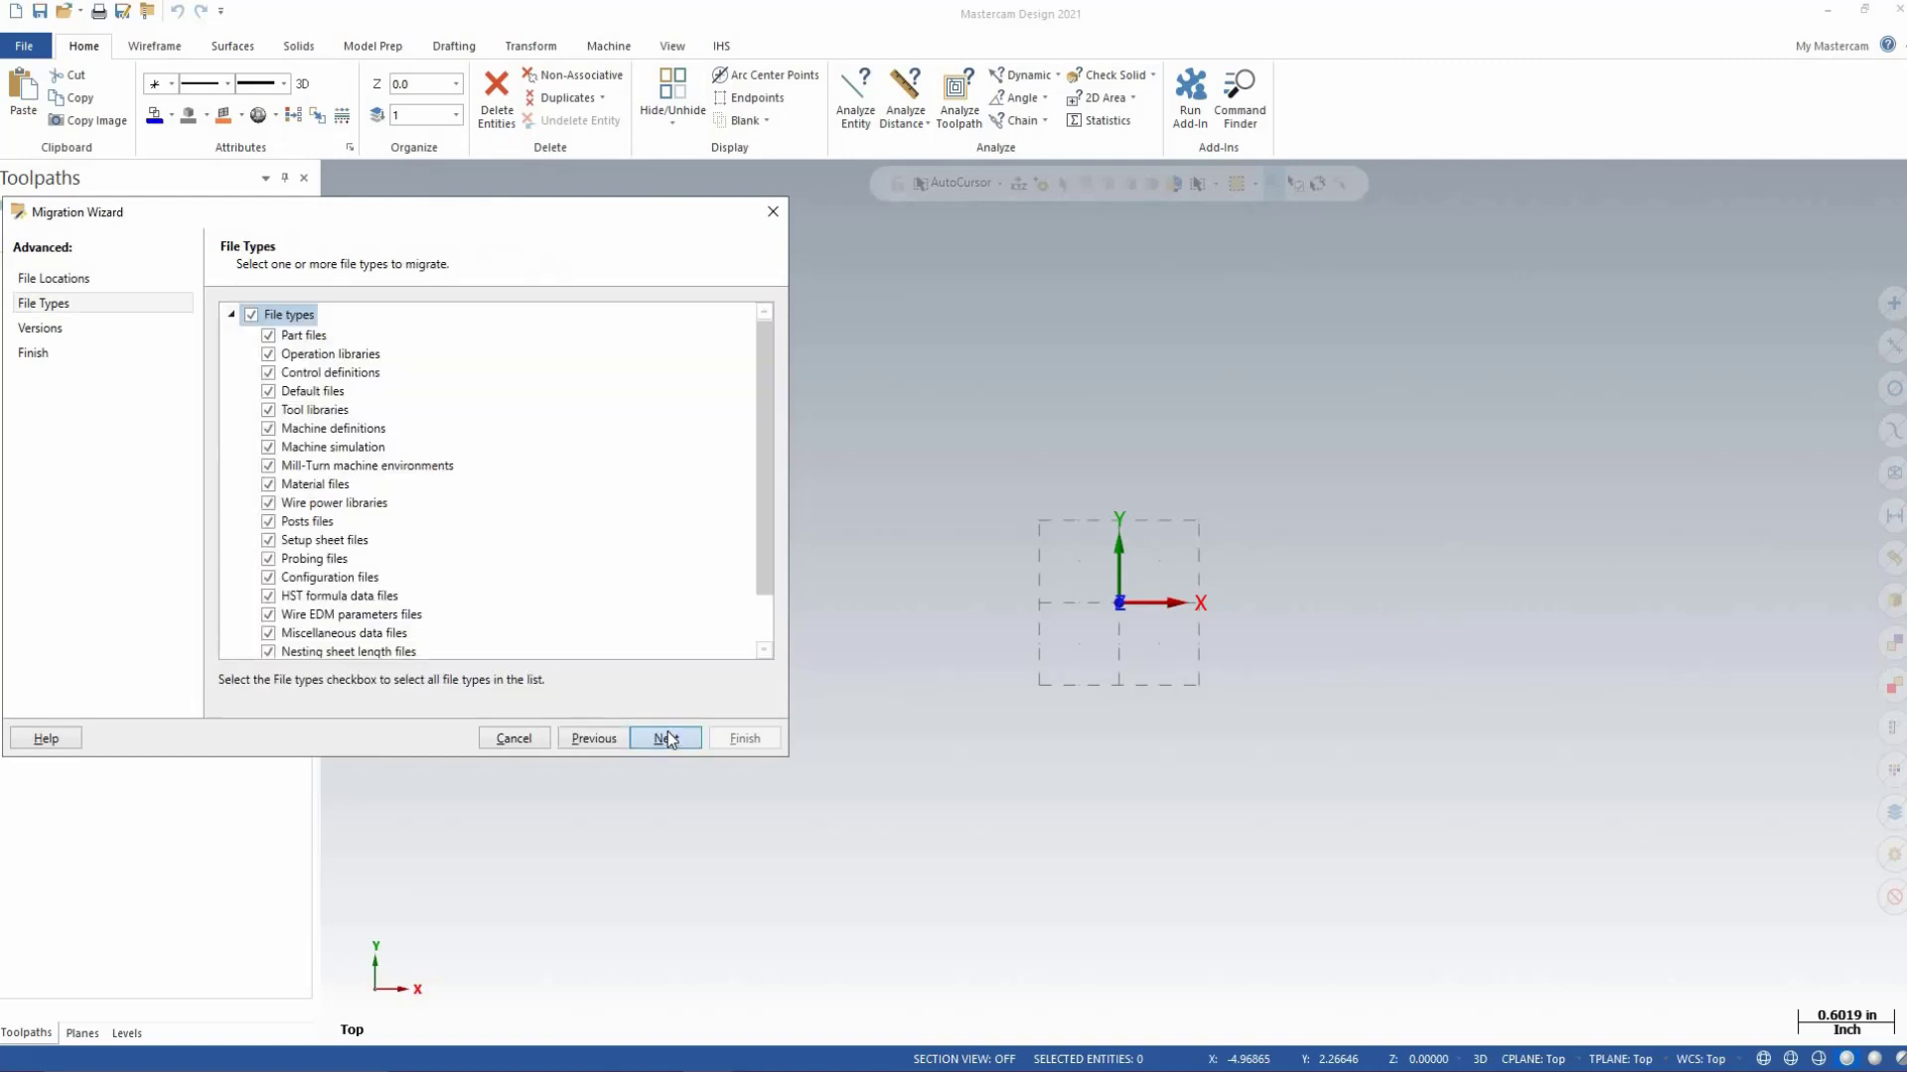
{"action": "scroll", "coordinate": [659, 482], "scroll_direction": "down", "scroll_amount": 1}
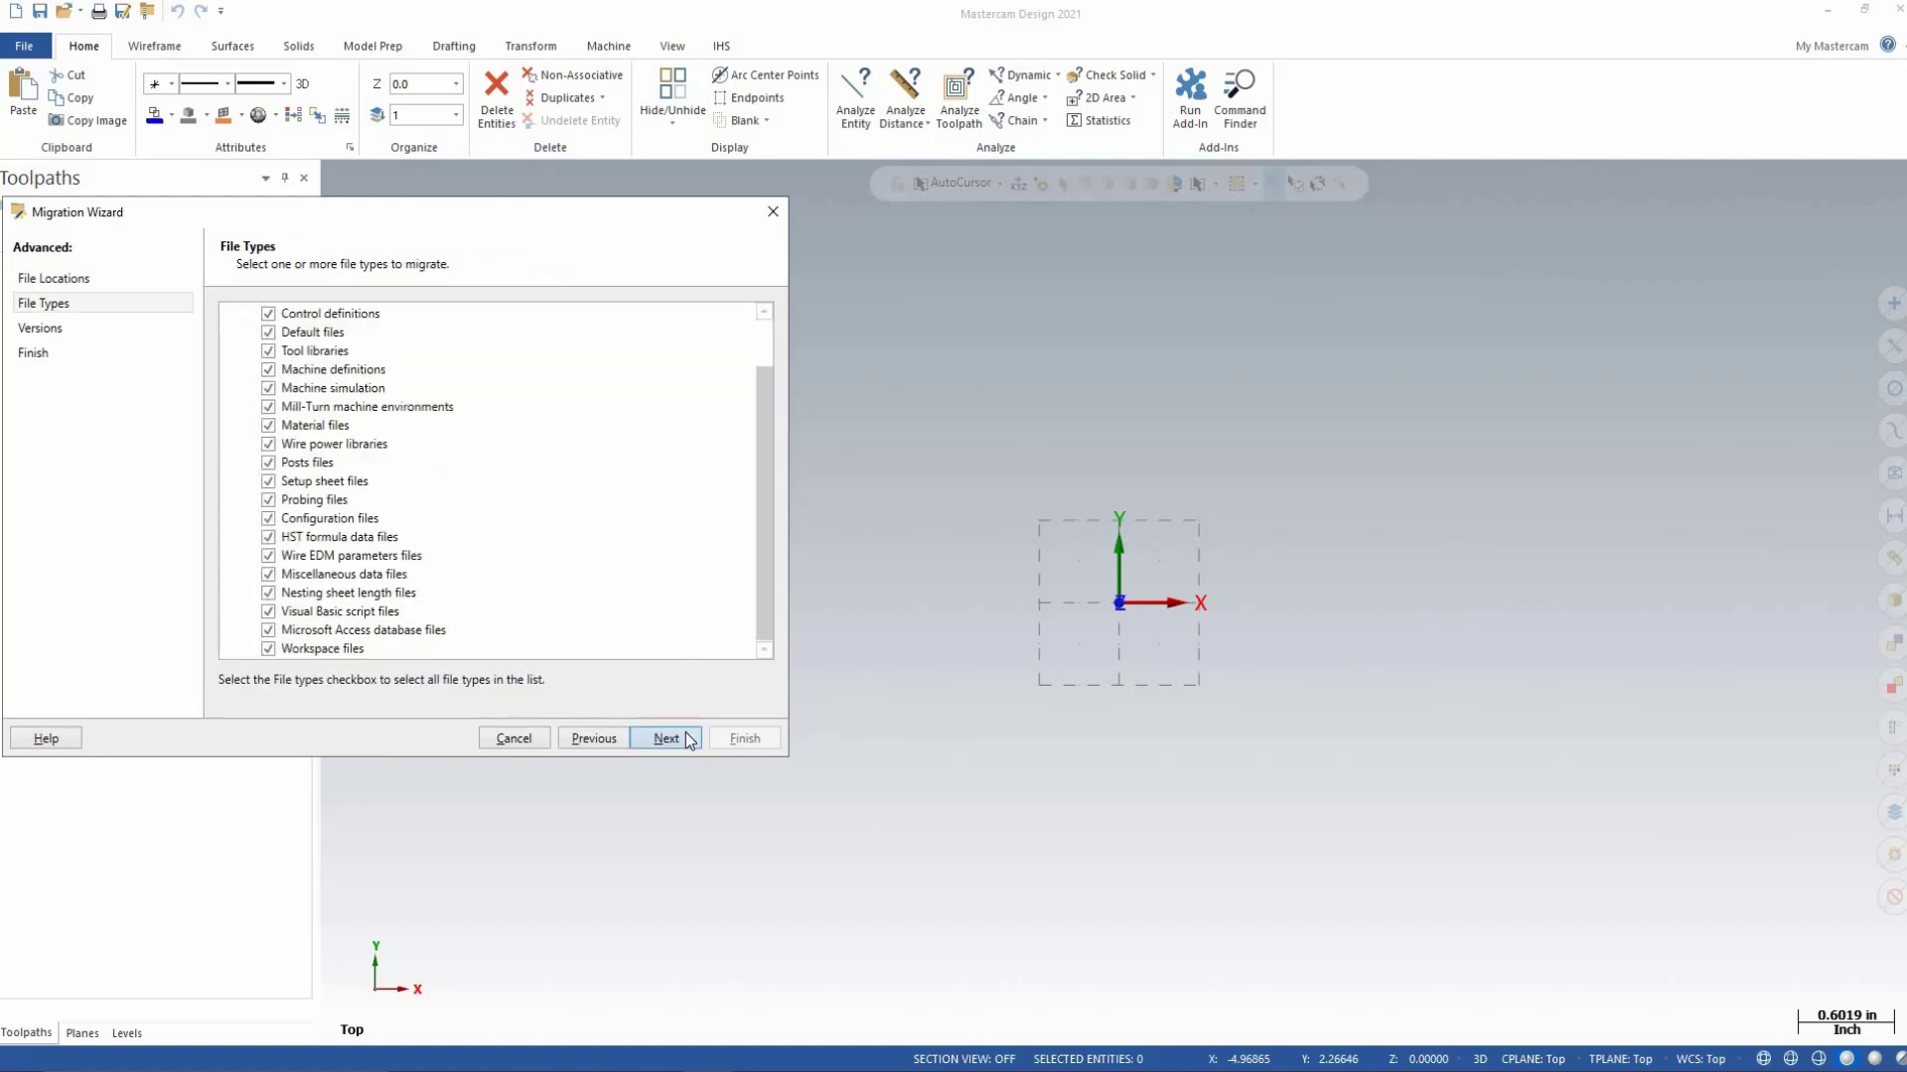
{"action": "left_click", "coordinate": [665, 738]}
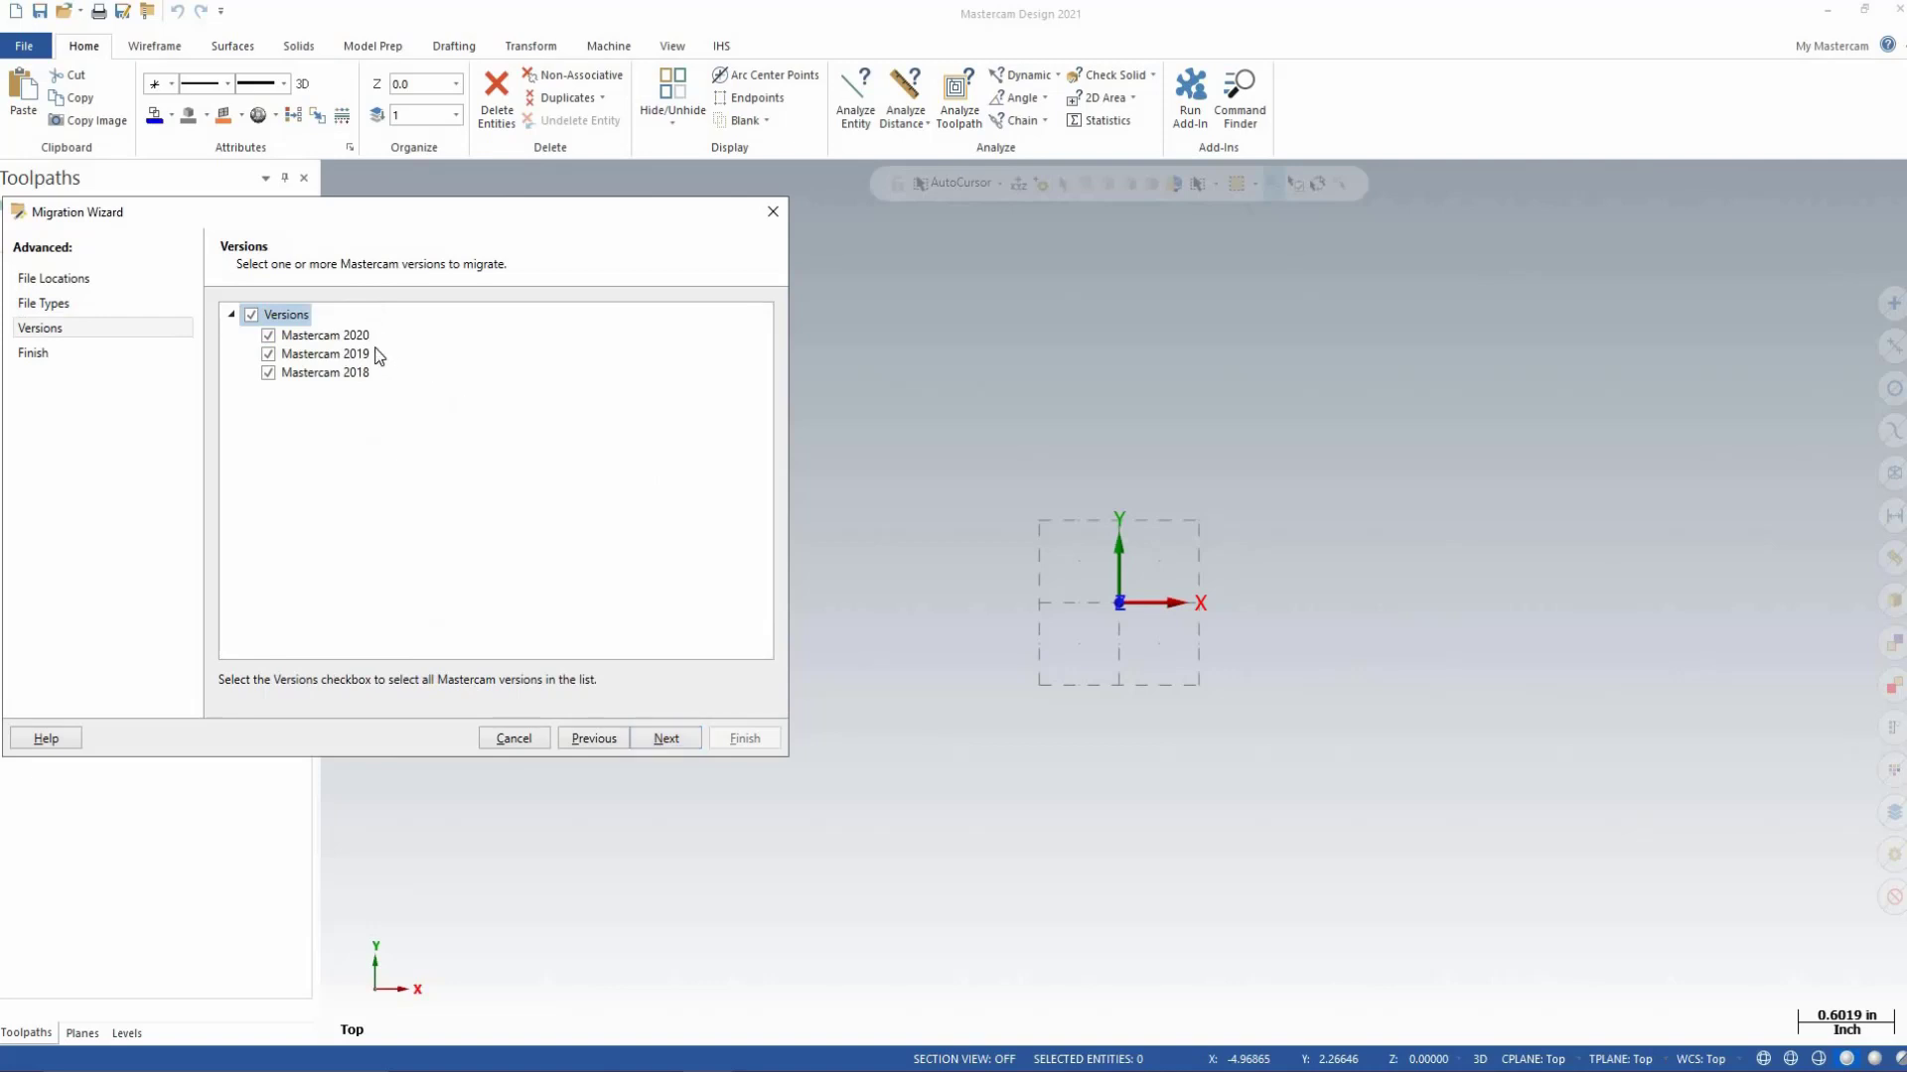
{"action": "left_click", "coordinate": [673, 743]}
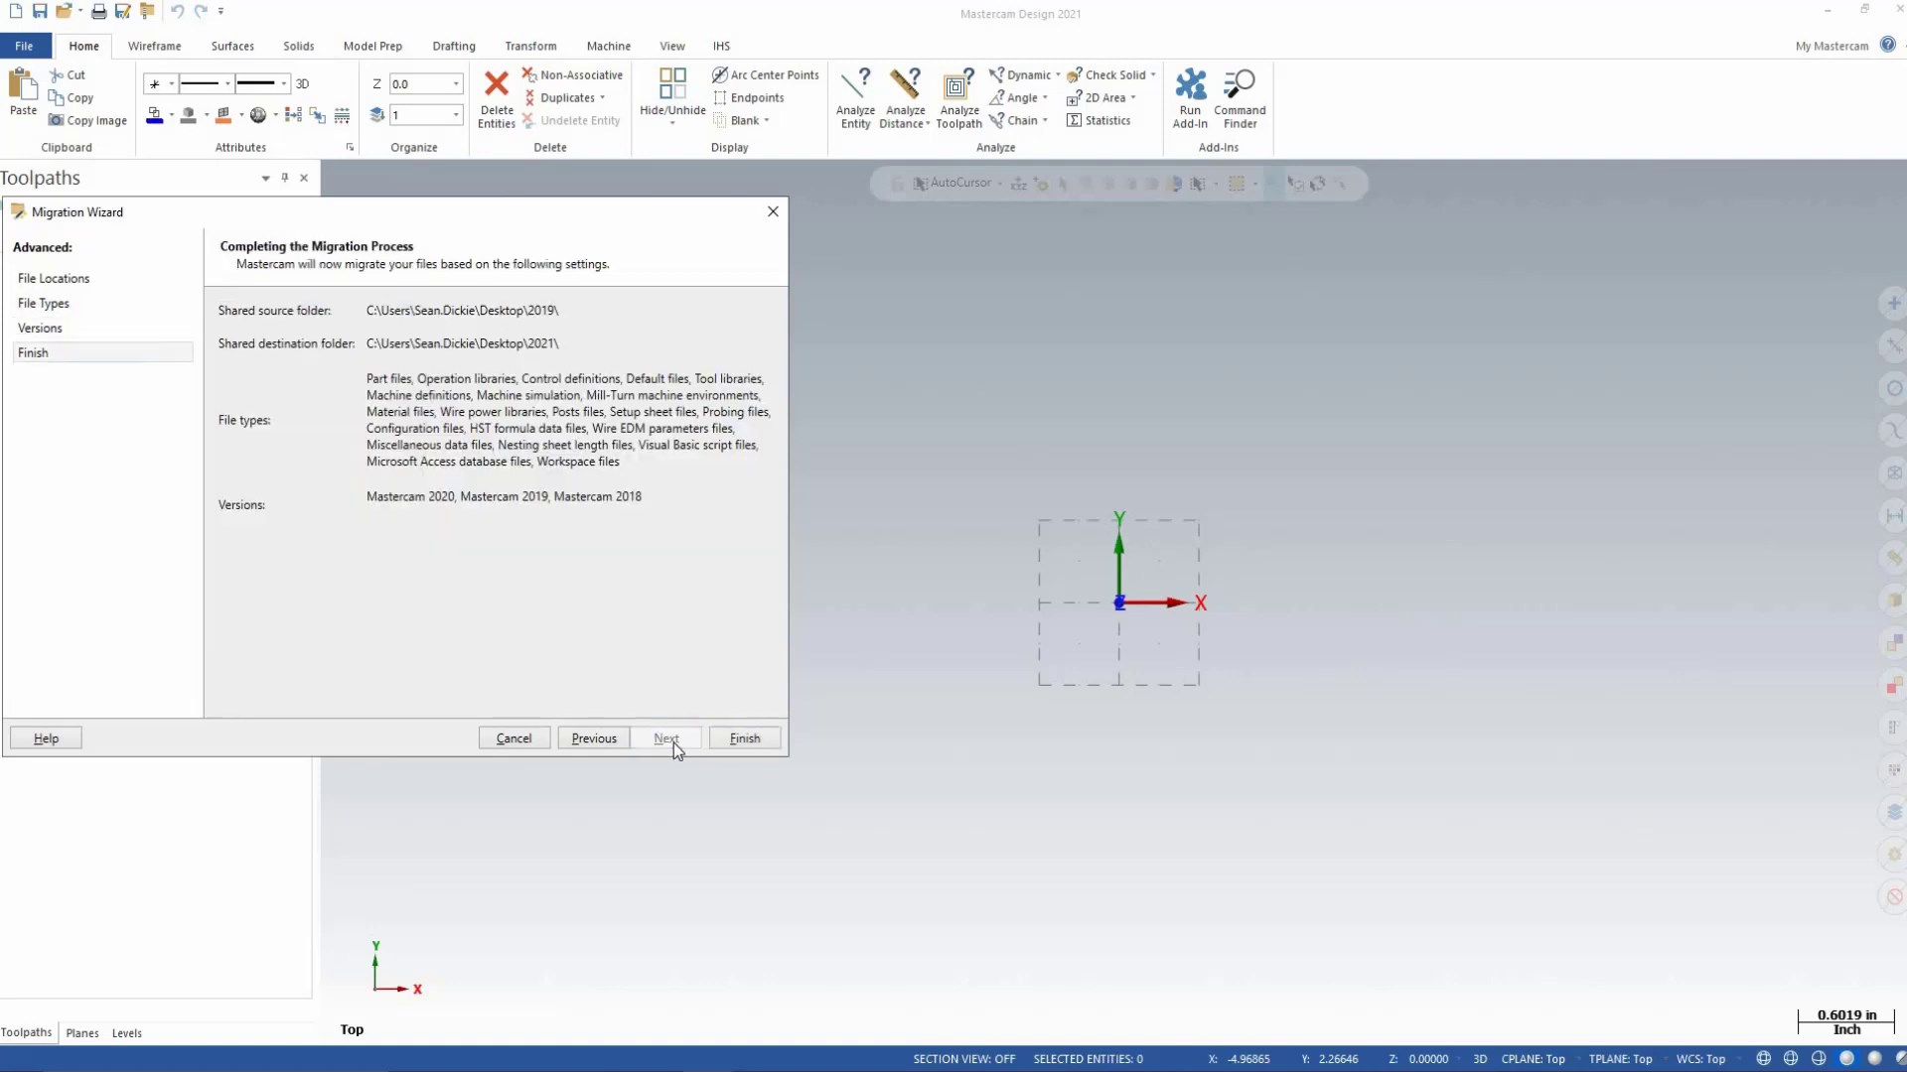
{"action": "left_click", "coordinate": [748, 738]}
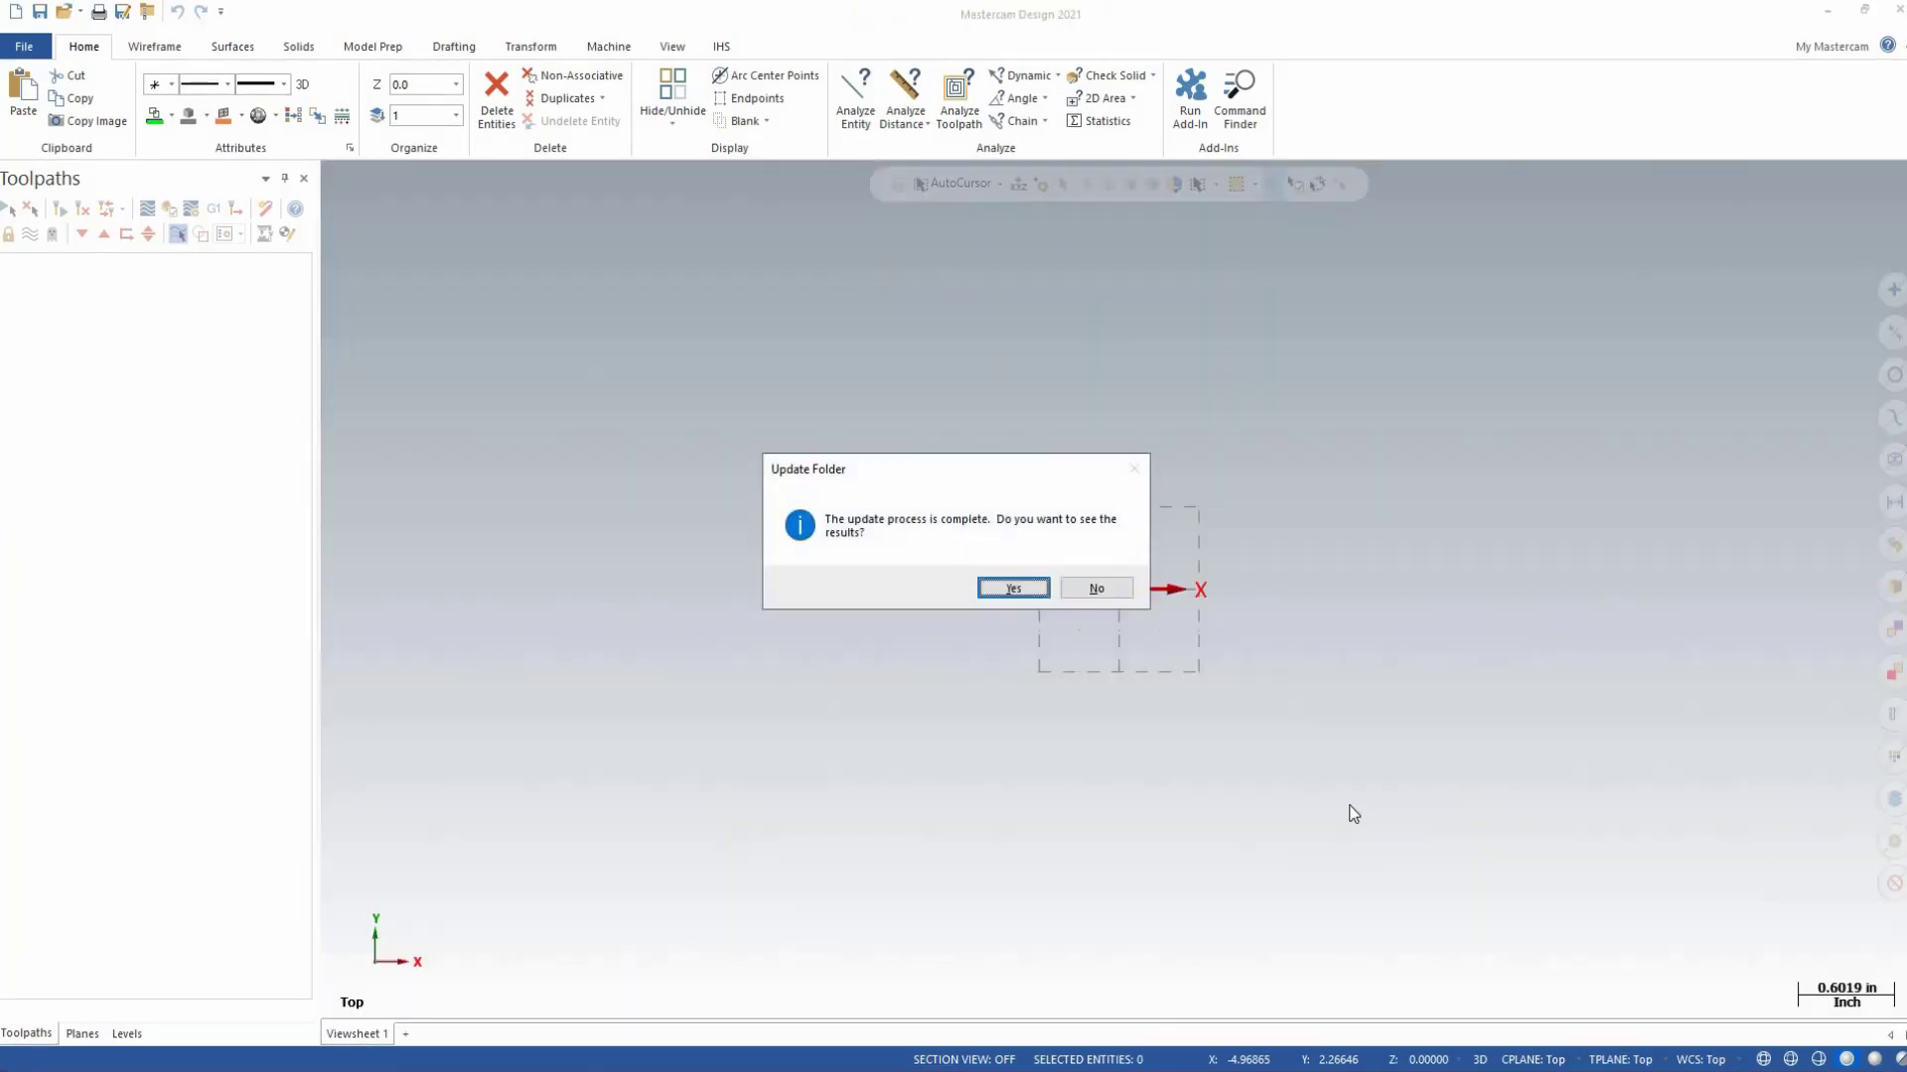
{"action": "left_click", "coordinate": [1099, 589]}
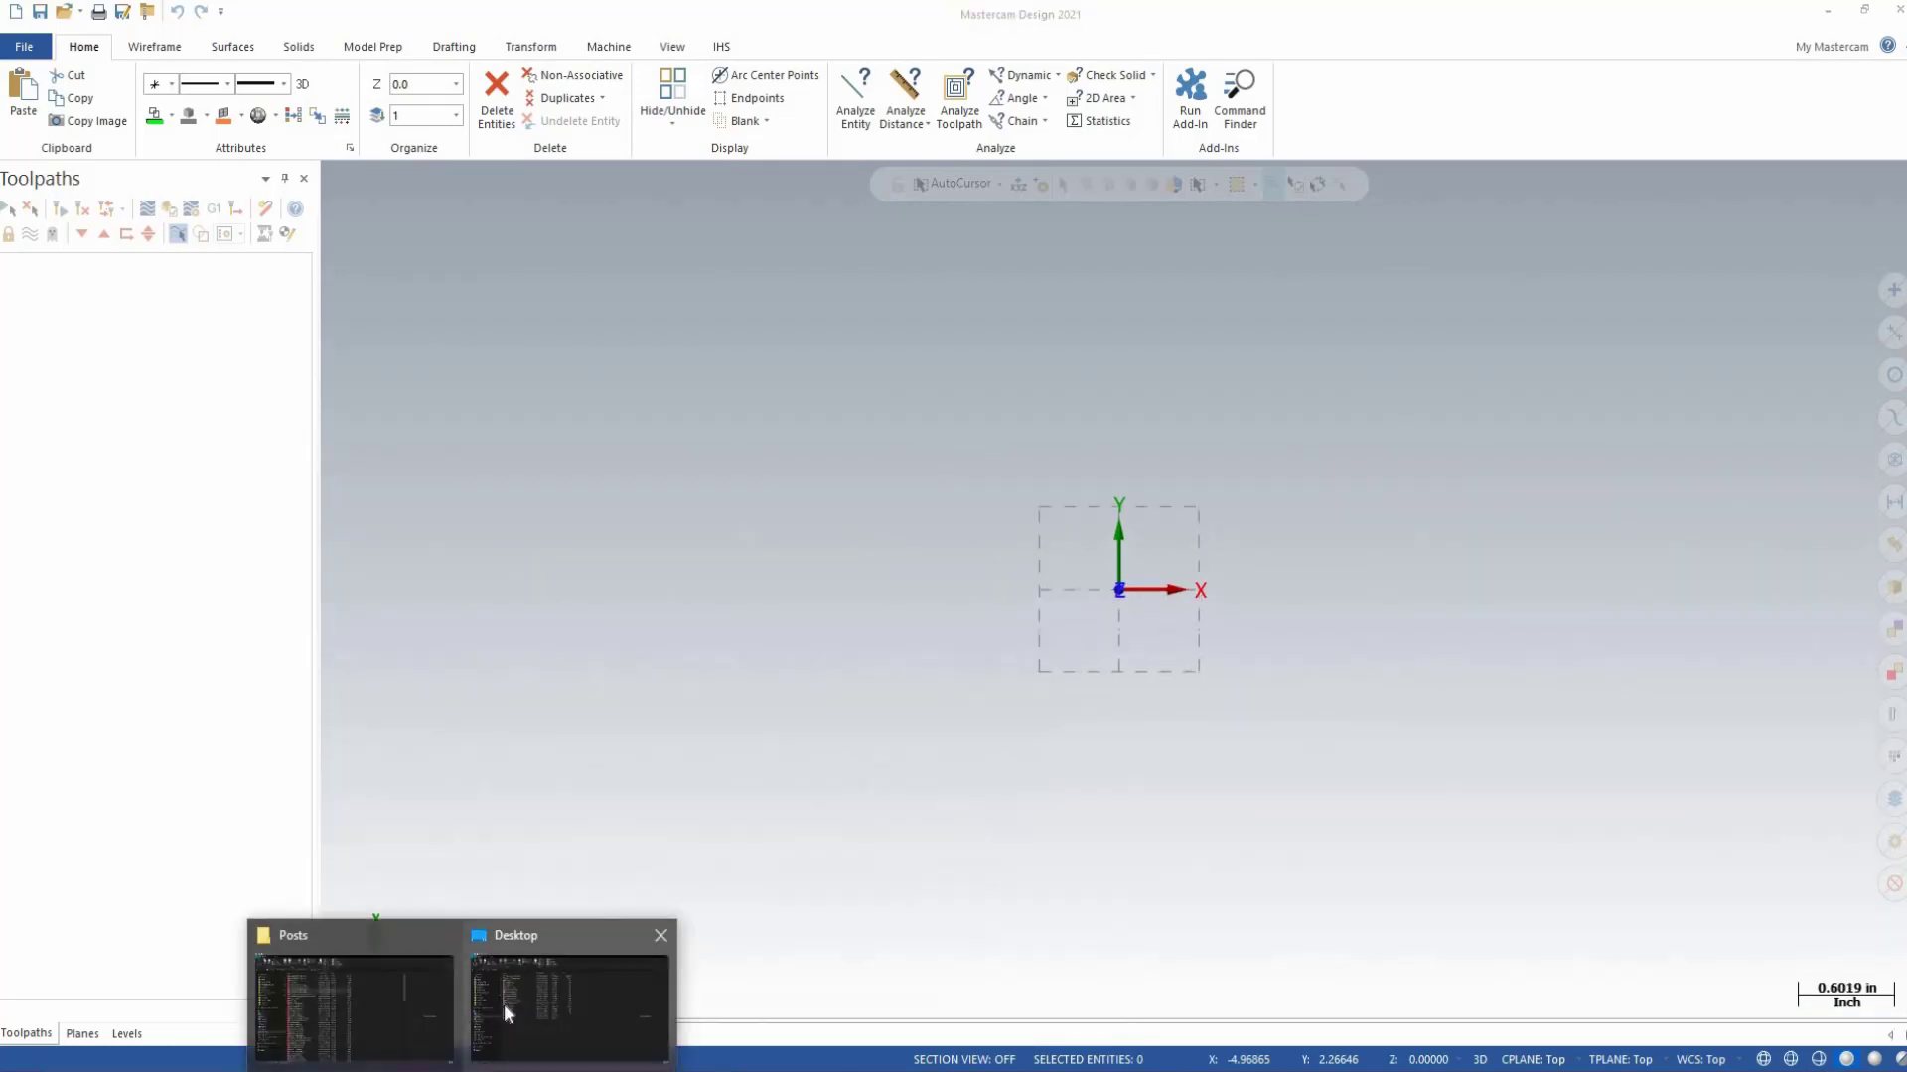
Step: Open DOOSAN_VCF_FANUC_AGG.psT from the Desktop's 2021 folder in Notepad++, check the version number in its first line, and close the editor
{"action": "left_click", "coordinate": [503, 1004]}
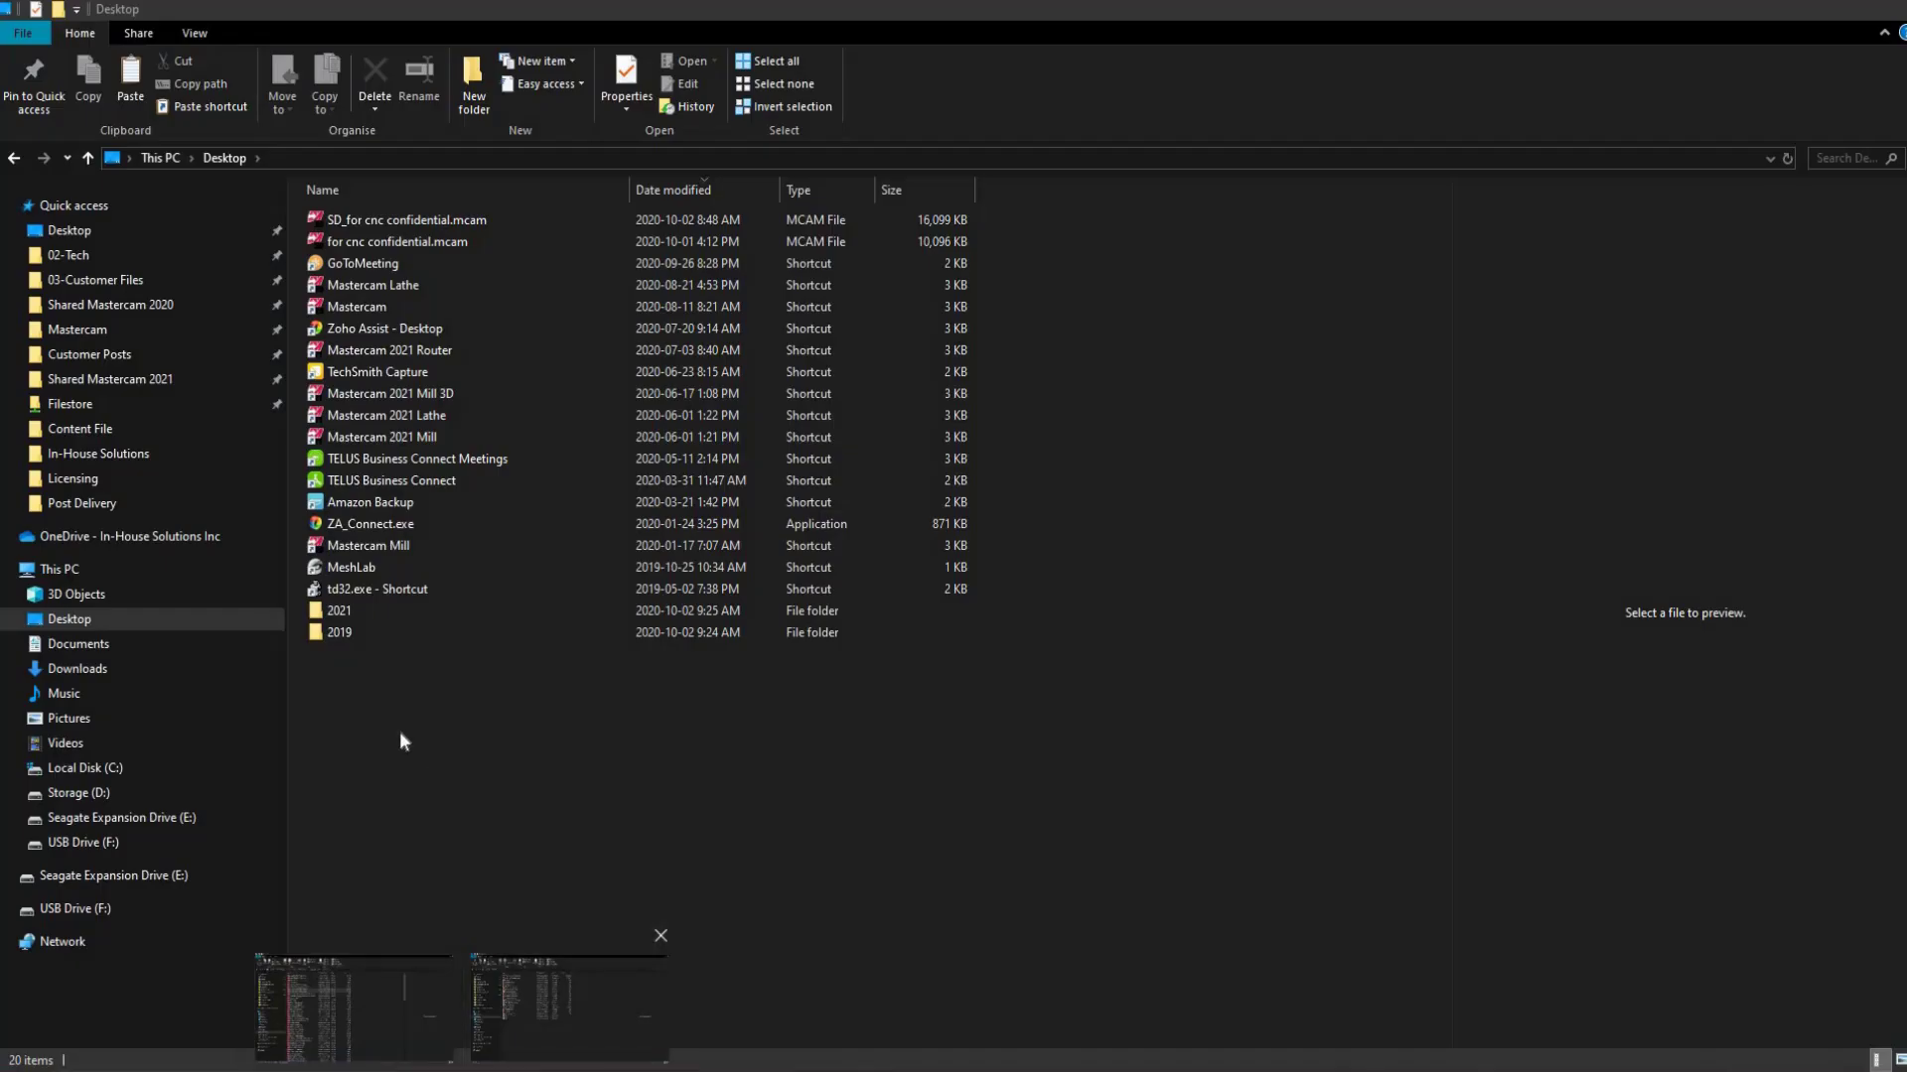
{"action": "double_click", "coordinate": [335, 609]}
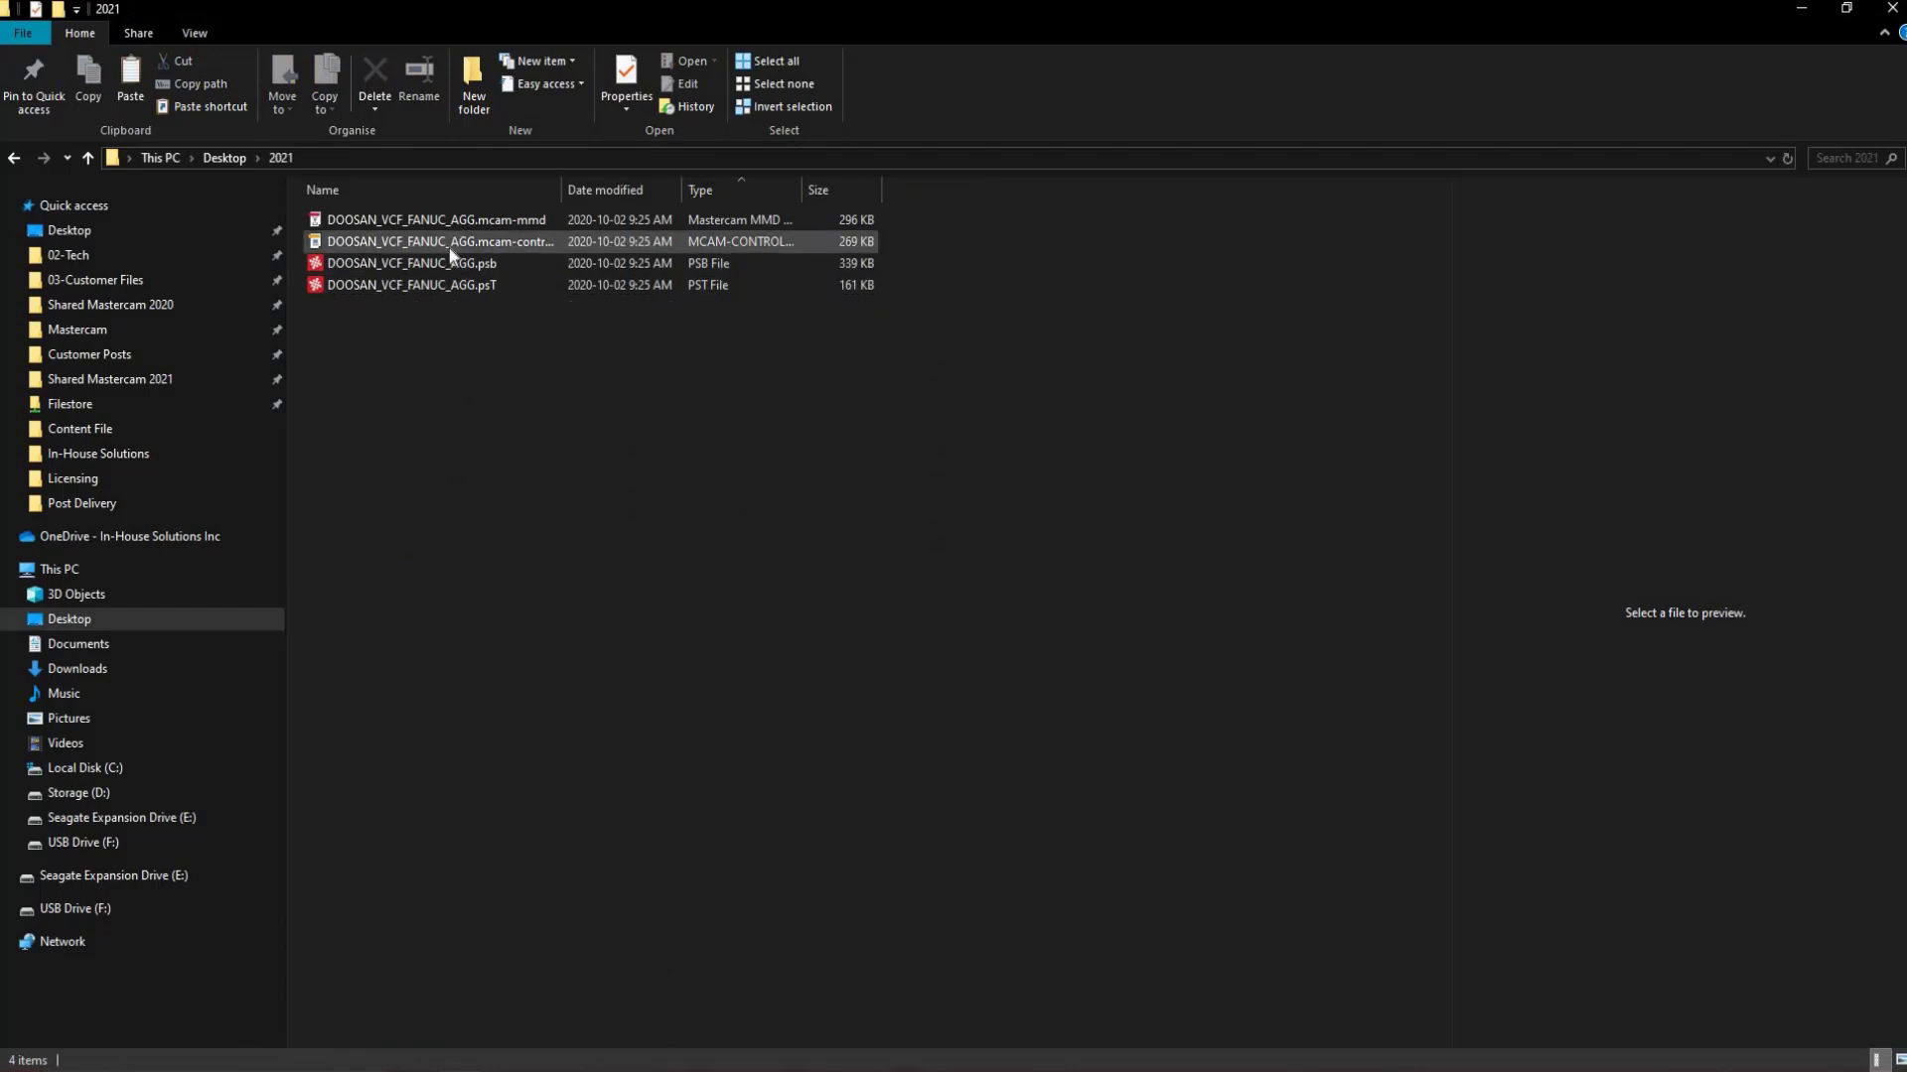
{"action": "right_click", "coordinate": [473, 284]}
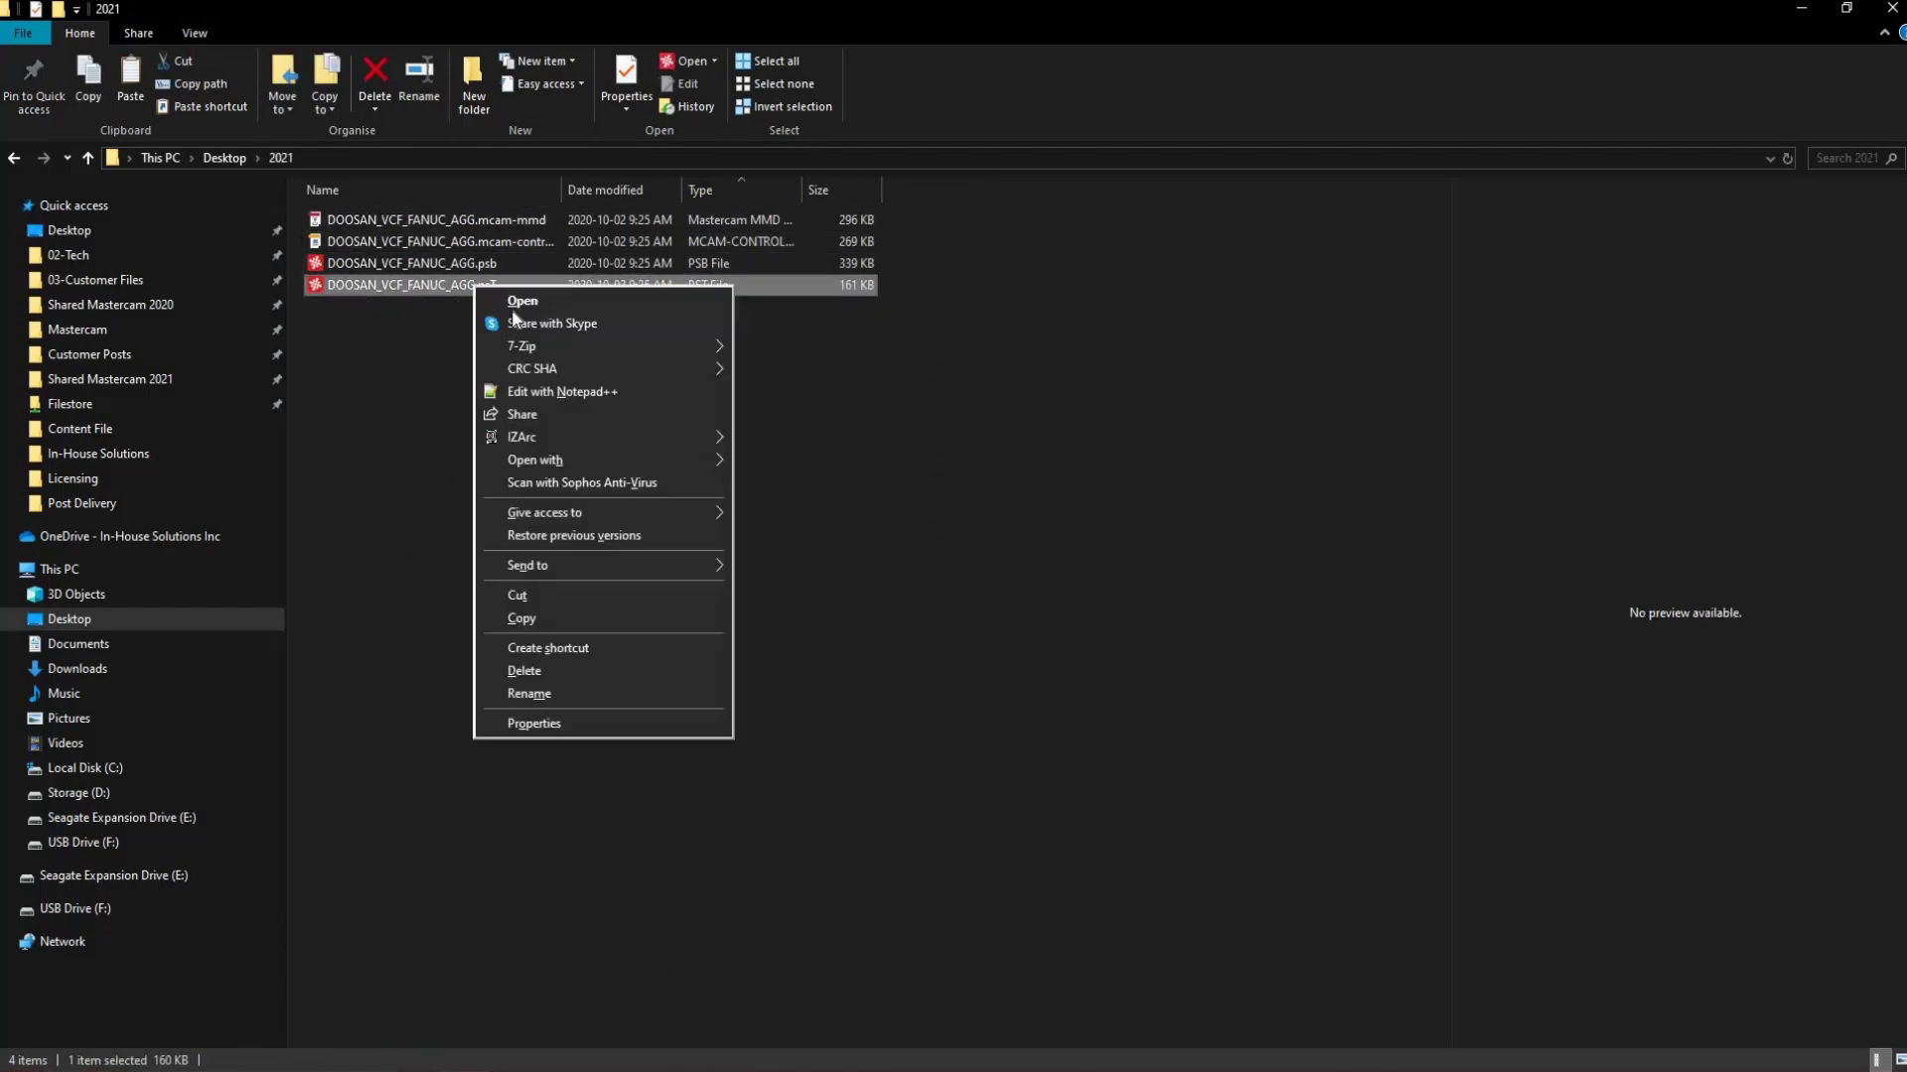
{"action": "left_click", "coordinate": [579, 391]}
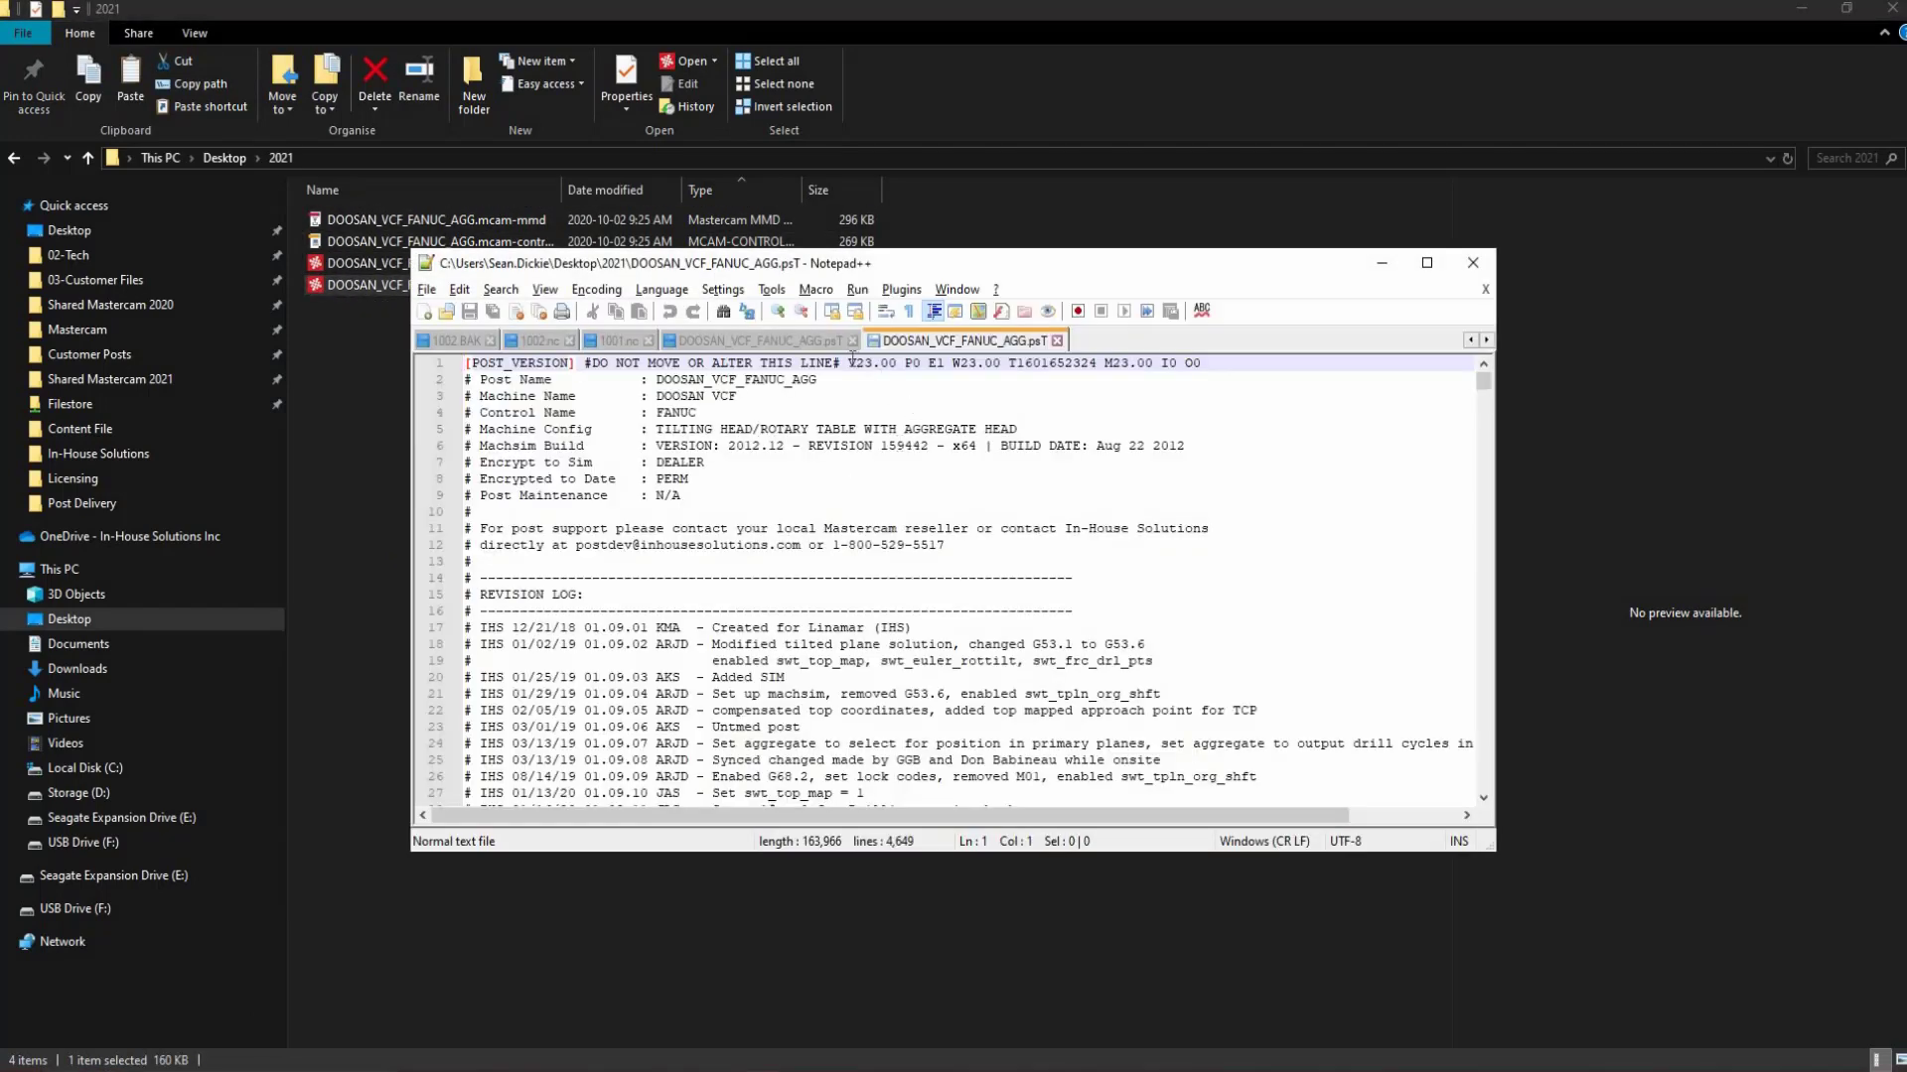
{"action": "left_click_drag", "start_coordinate": [849, 363], "coordinate": [902, 363]}
{"action": "left_click", "coordinate": [1472, 264]}
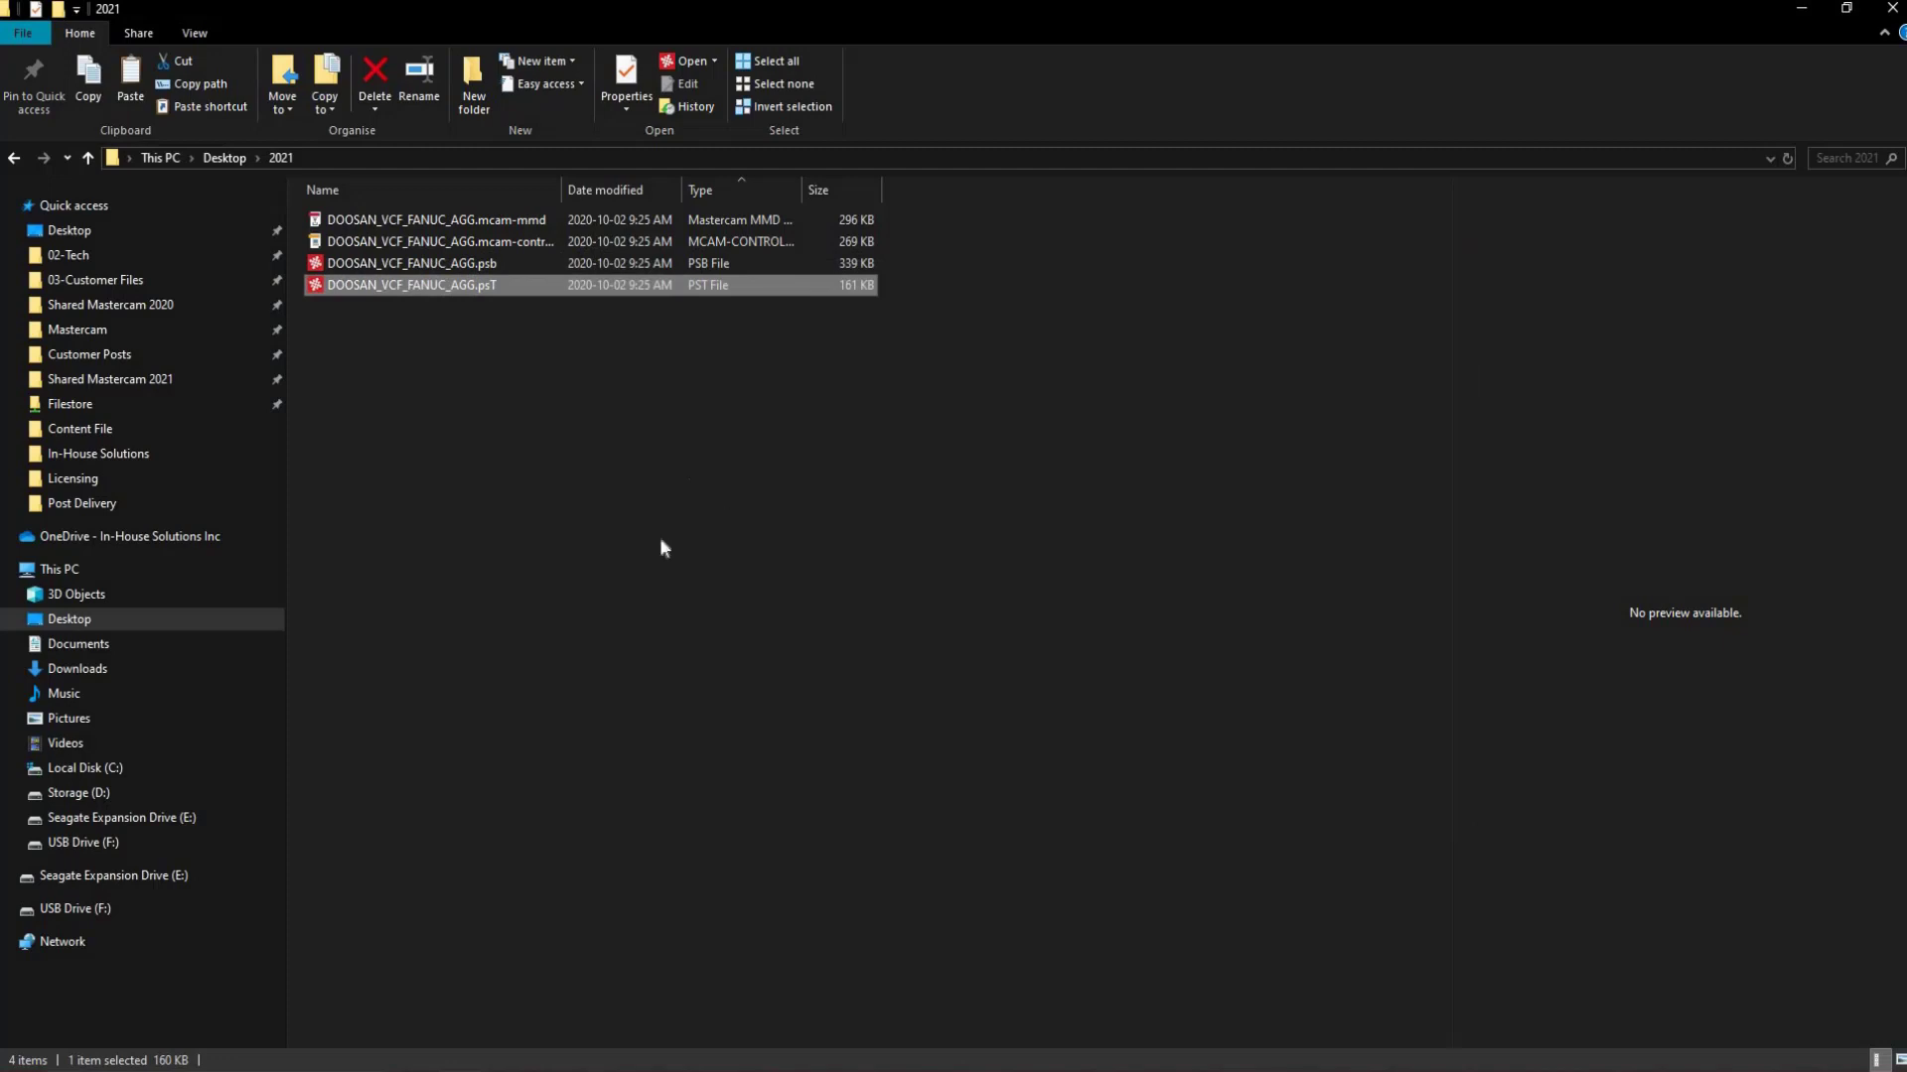